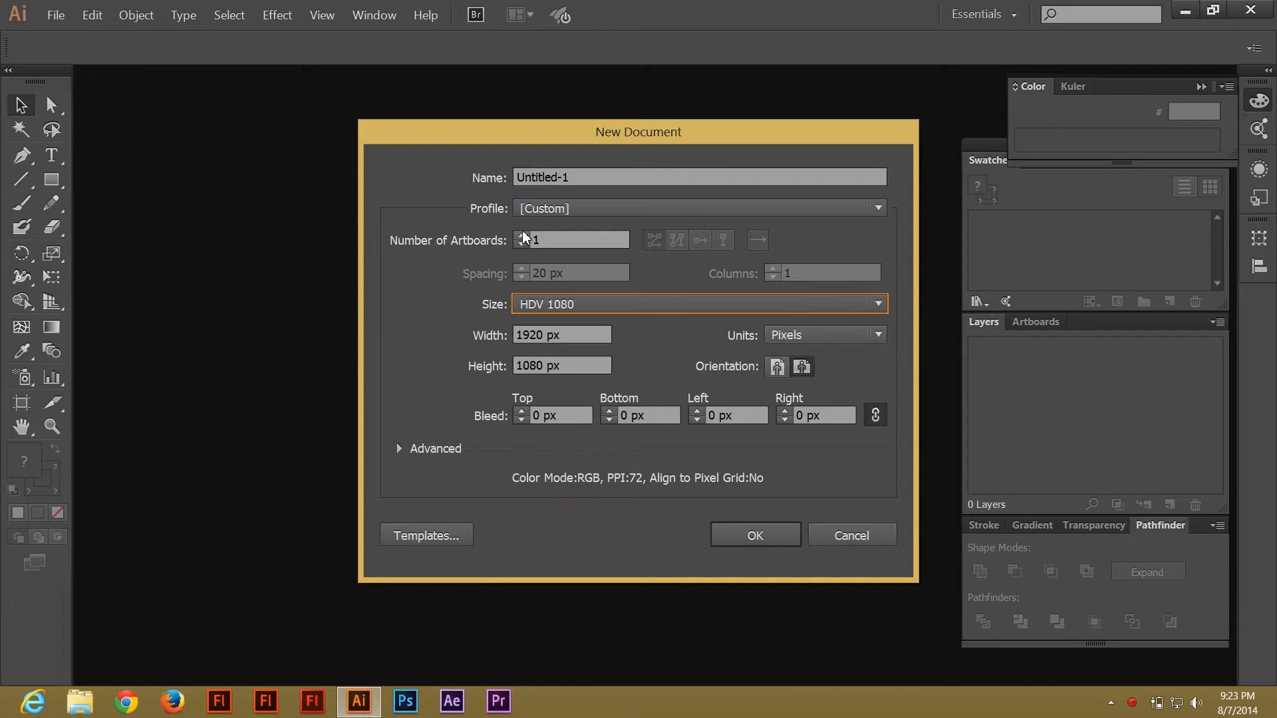
Create a new HDV 1080 document of 1920 × 1080 px.
{"action": "left_click", "coordinate": [522, 232]}
{"action": "key", "text": "Return"}
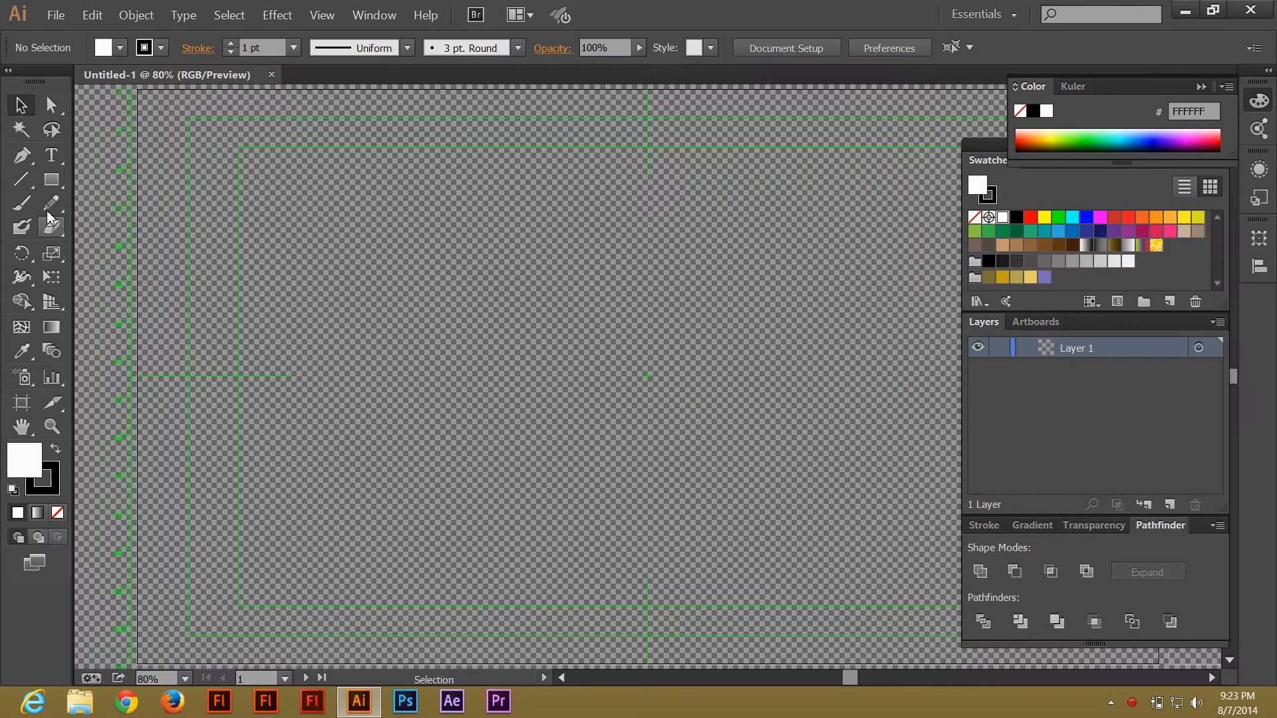
Draw a rectangle about 784 × 416 px and move it lower on the artboard.
{"action": "key", "text": "m"}
{"action": "left_click_drag", "start_coordinate": [339, 227], "coordinate": [754, 448]}
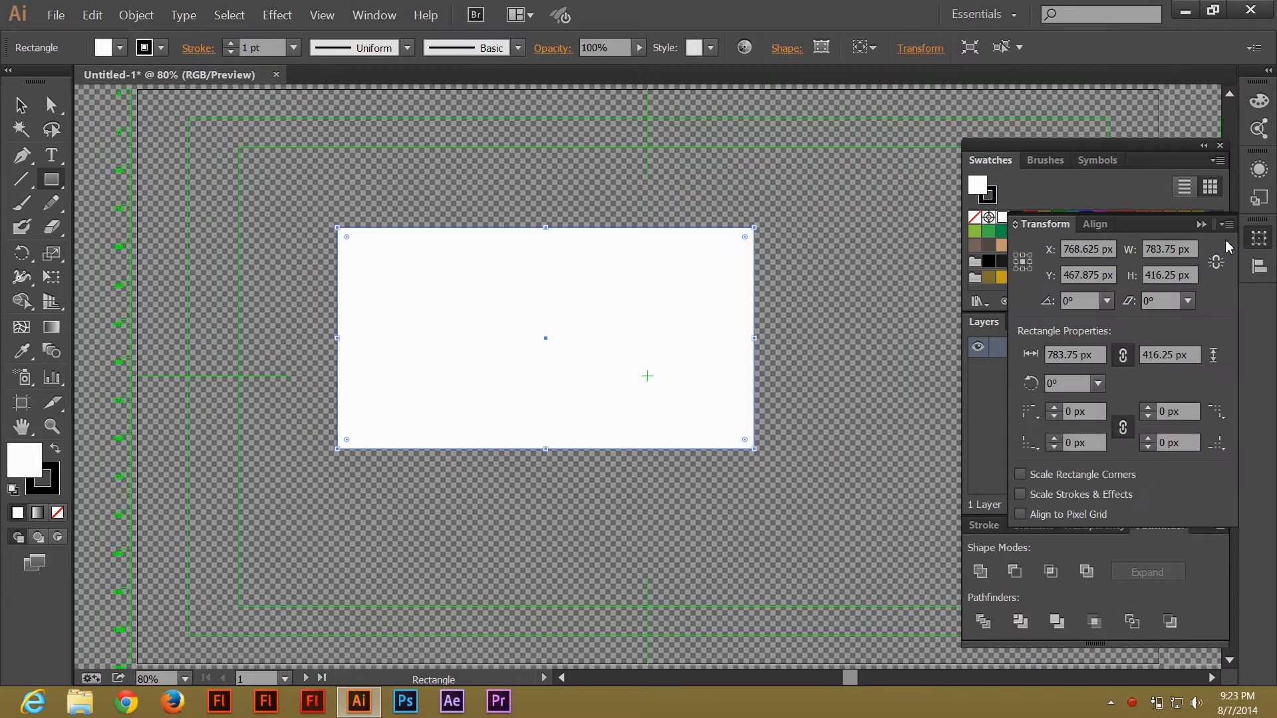
{"action": "left_click", "coordinate": [24, 114]}
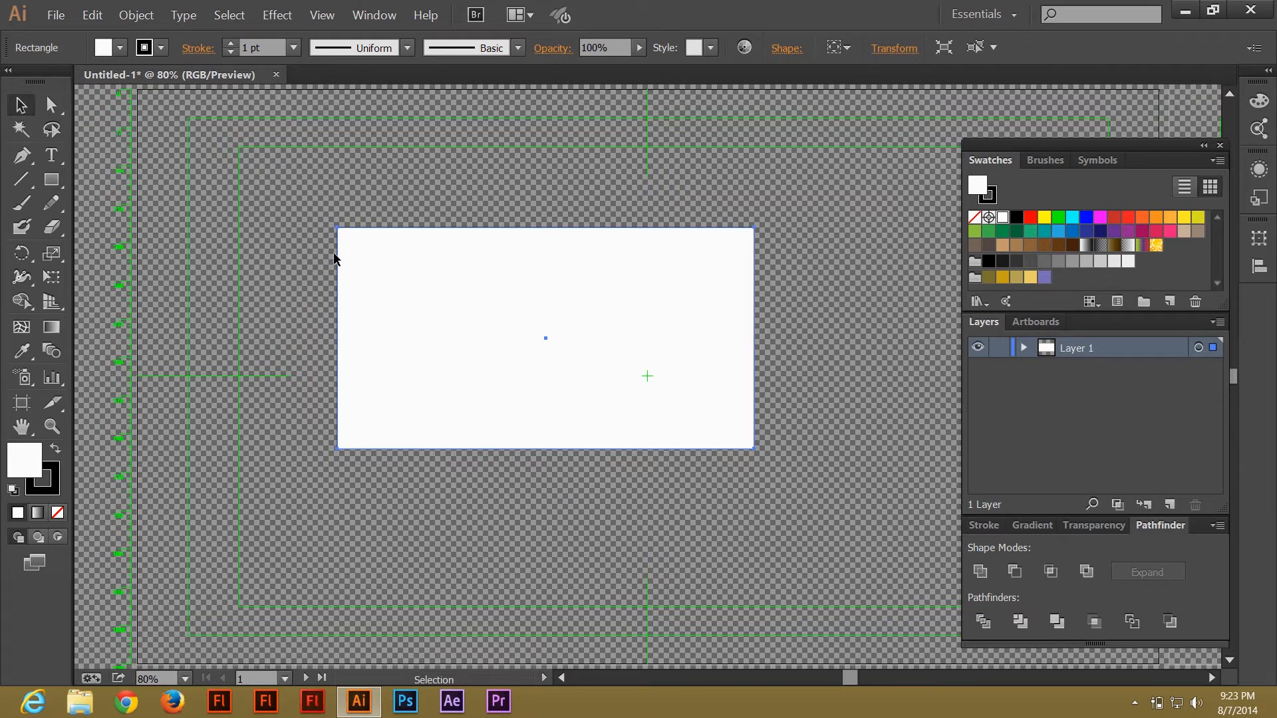
{"action": "left_click_drag", "start_coordinate": [517, 319], "coordinate": [416, 259]}
{"action": "left_click_drag", "start_coordinate": [431, 272], "coordinate": [475, 365]}
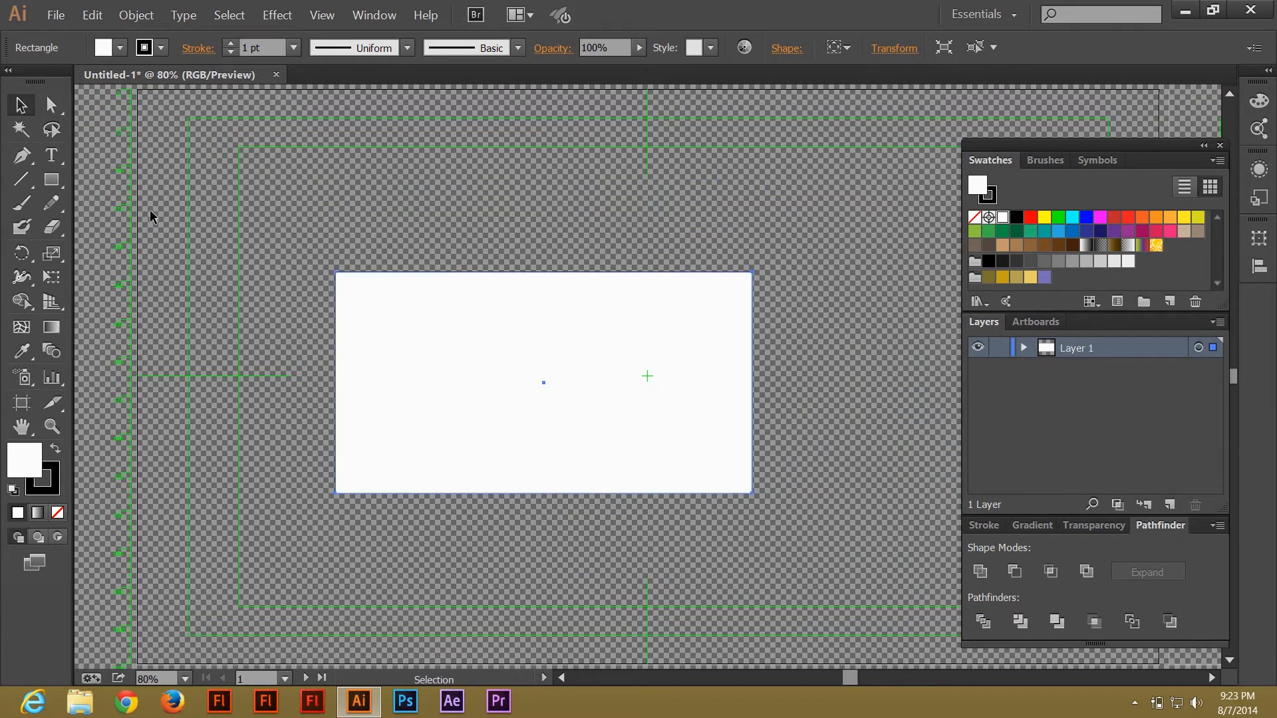
Distort the rectangle by dragging its two right-hand corners, then delete it.
{"action": "left_click", "coordinate": [45, 111]}
{"action": "left_click", "coordinate": [756, 270]}
{"action": "left_click_drag", "start_coordinate": [752, 272], "coordinate": [715, 252]}
{"action": "left_click_drag", "start_coordinate": [753, 492], "coordinate": [786, 489]}
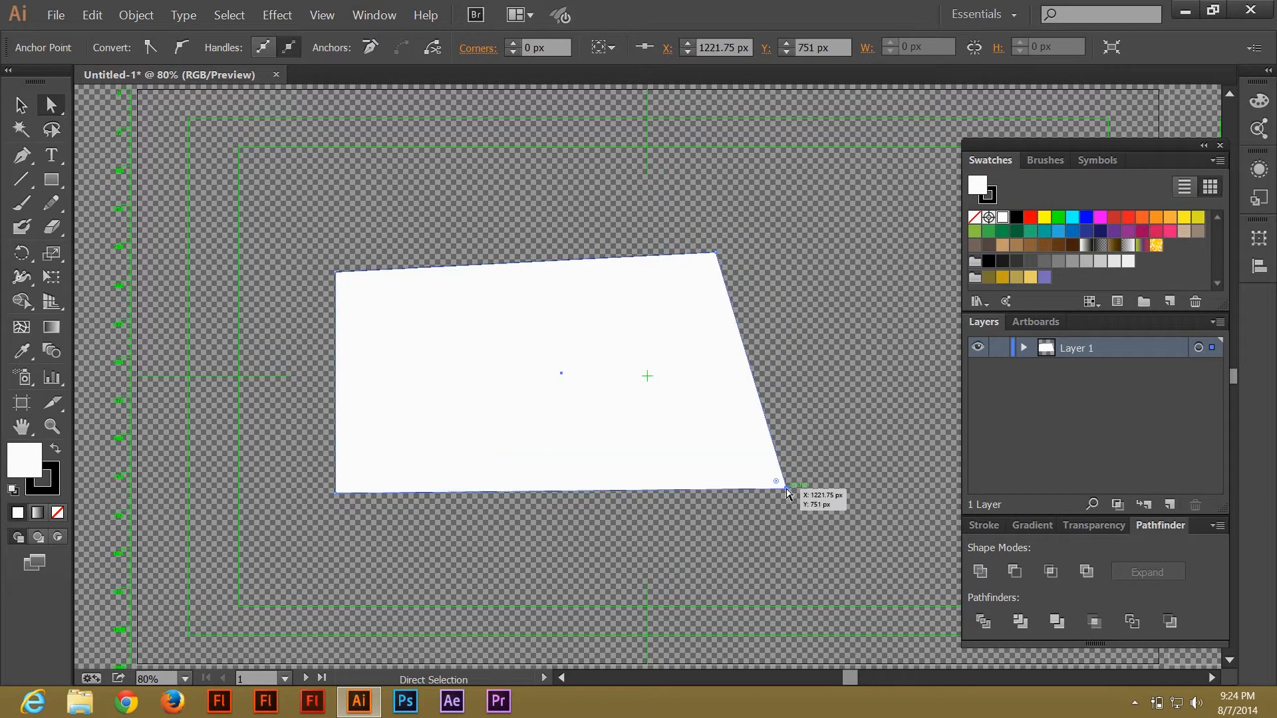
{"action": "key", "text": "Delete"}
{"action": "key", "text": "Delete"}
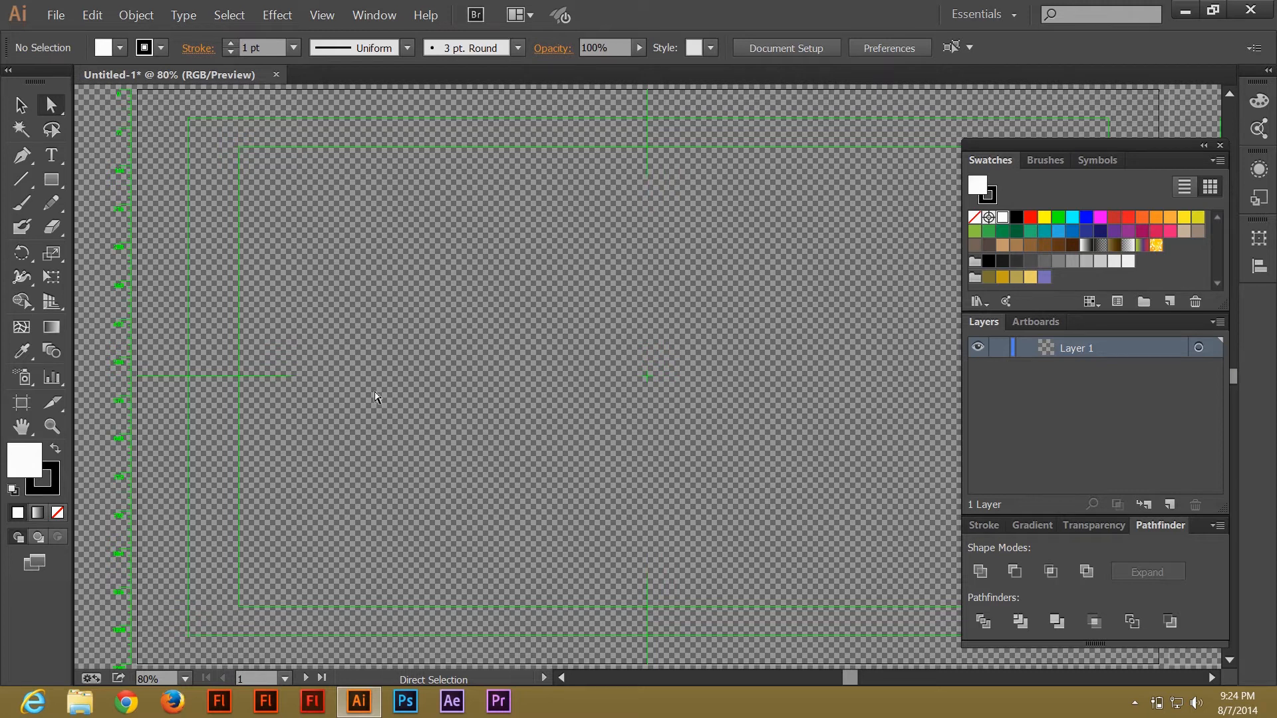
Draw a curved open path with the Pen tool using no fill and a 10 pt stroke.
{"action": "left_click", "coordinate": [22, 162]}
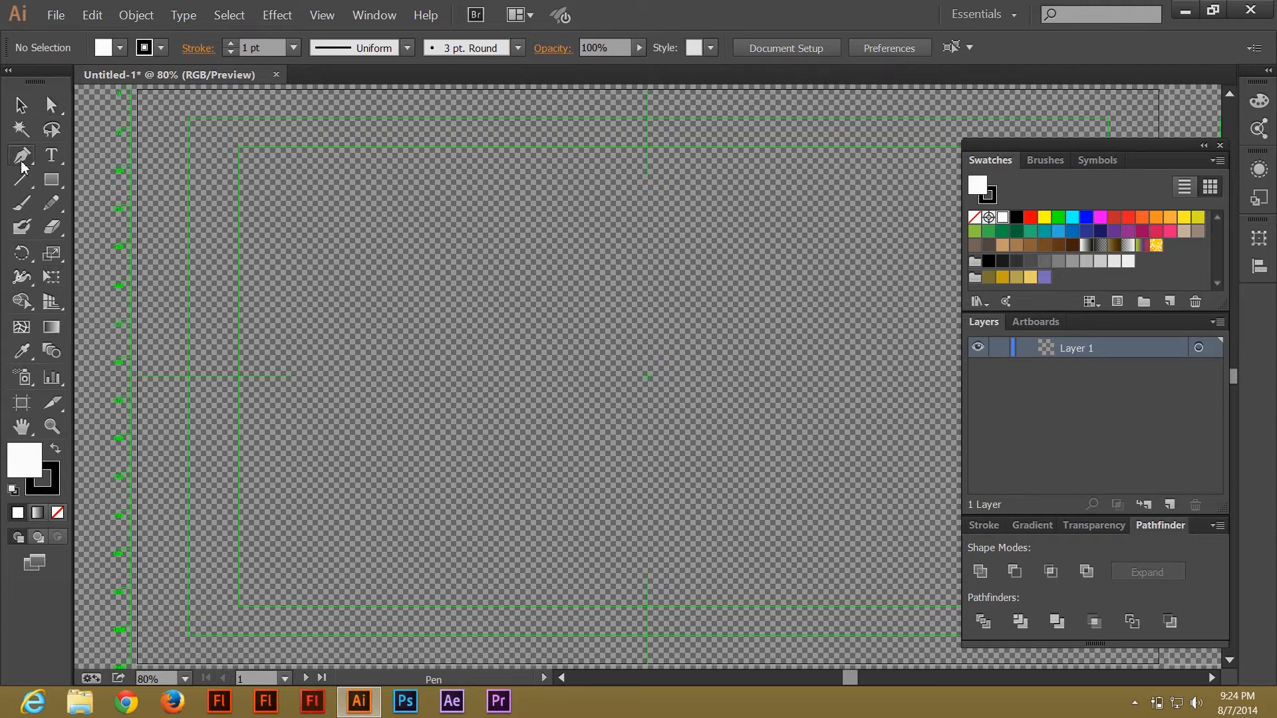
{"action": "key", "text": "slash"}
{"action": "left_click", "coordinate": [293, 49]}
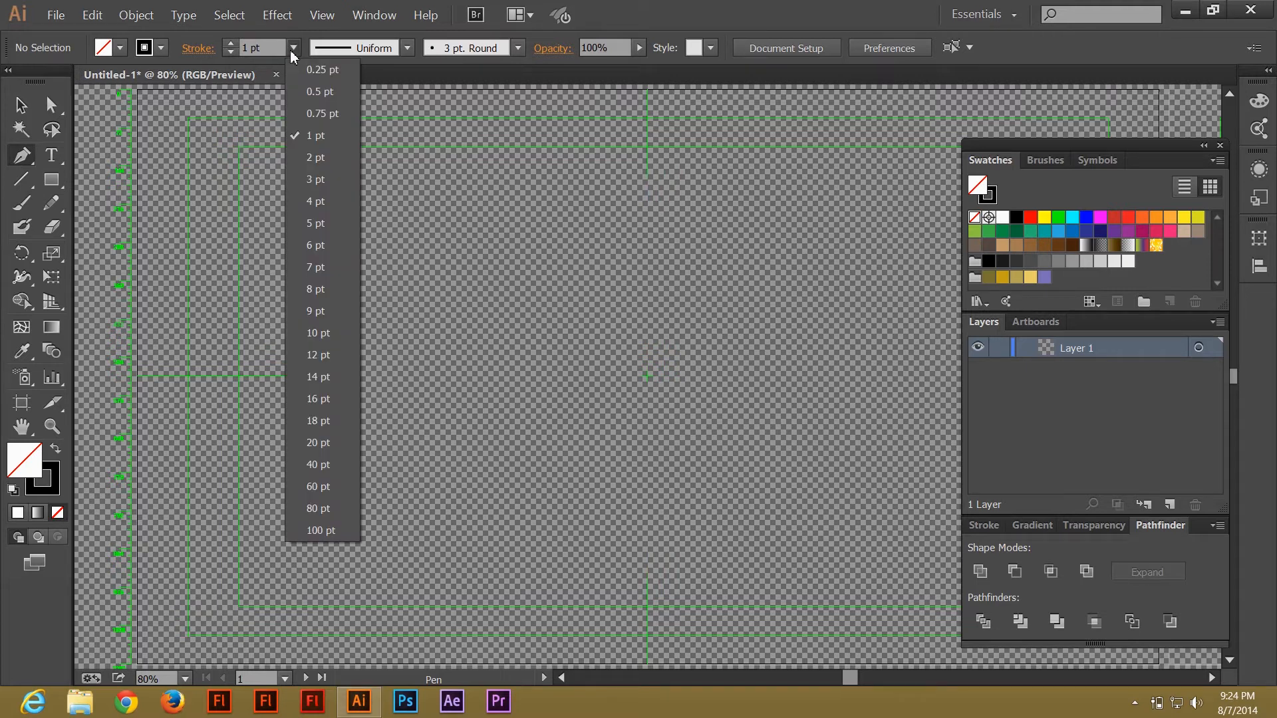
{"action": "left_click", "coordinate": [318, 334]}
{"action": "mouse_move", "coordinate": [263, 403]}
{"action": "left_mouse_down"}
{"action": "mouse_move", "coordinate": [474, 261]}
{"action": "mouse_move", "coordinate": [639, 324]}
{"action": "left_mouse_up"}
{"action": "left_click", "coordinate": [790, 237]}
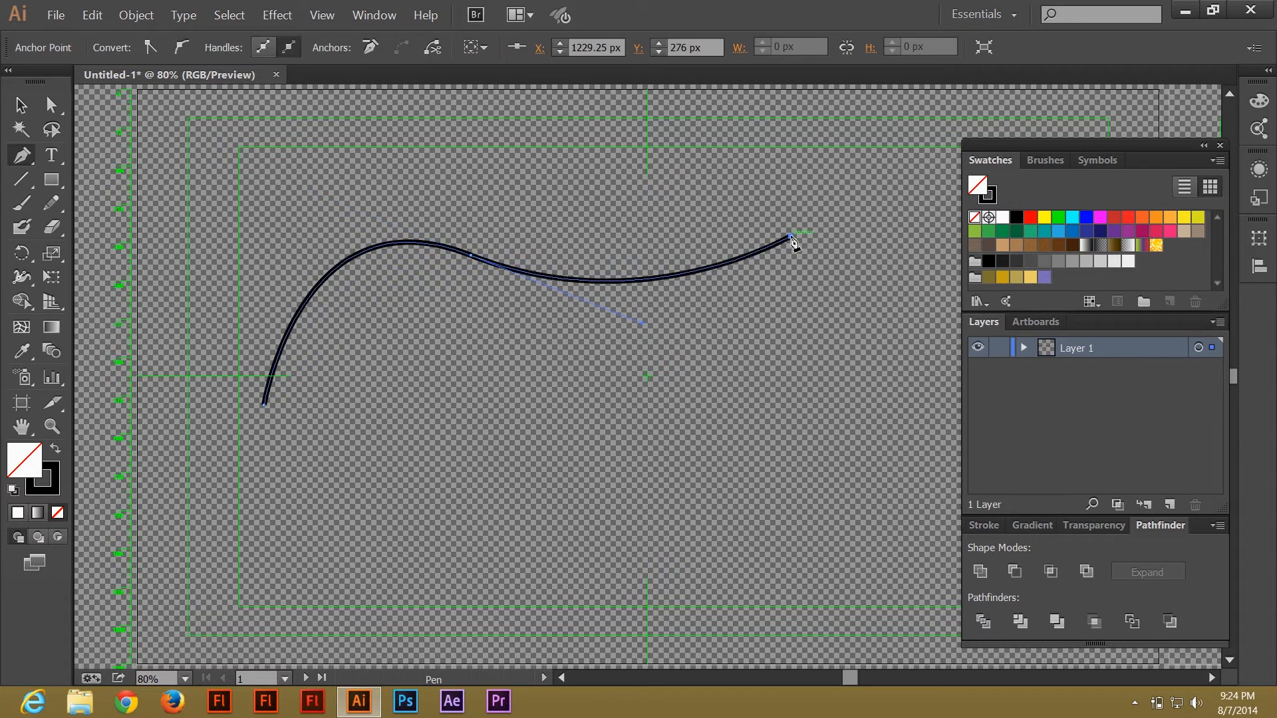
Try widening the curve's right end with the Width tool and undo it.
{"action": "left_click", "coordinate": [18, 278]}
{"action": "left_click_drag", "start_coordinate": [789, 238], "coordinate": [796, 253]}
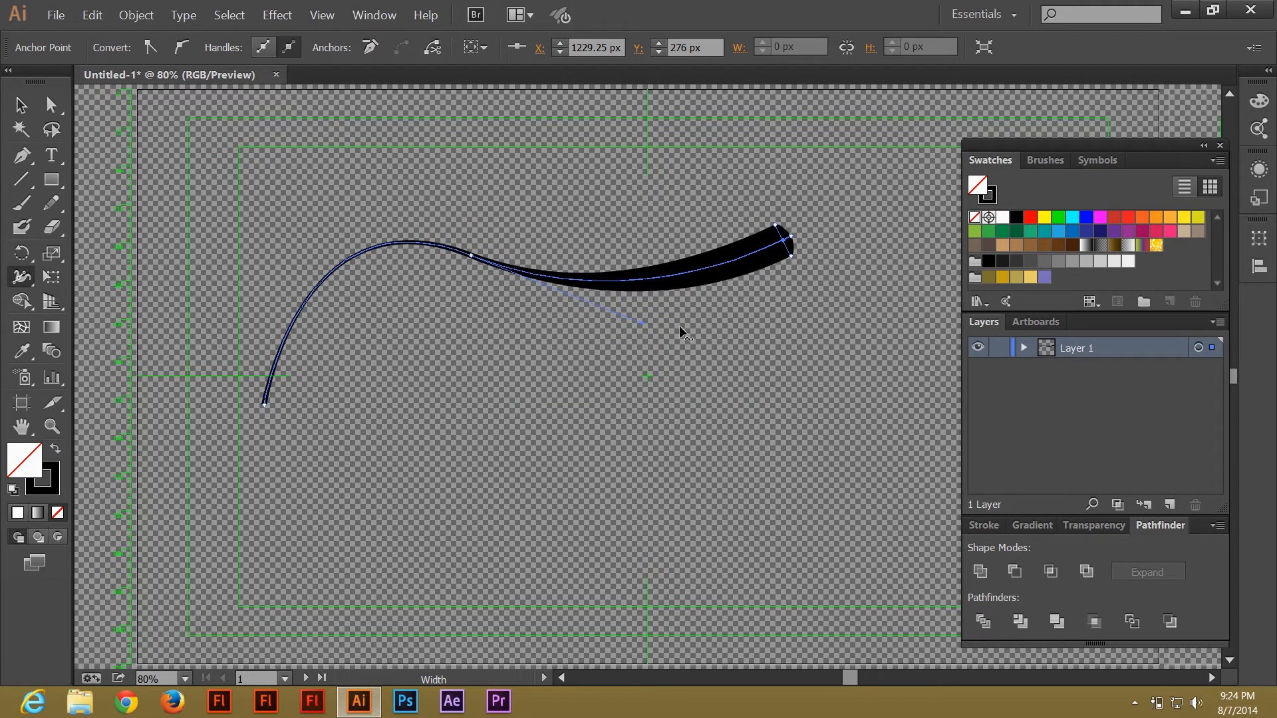
{"action": "key", "text": "ctrl+z"}
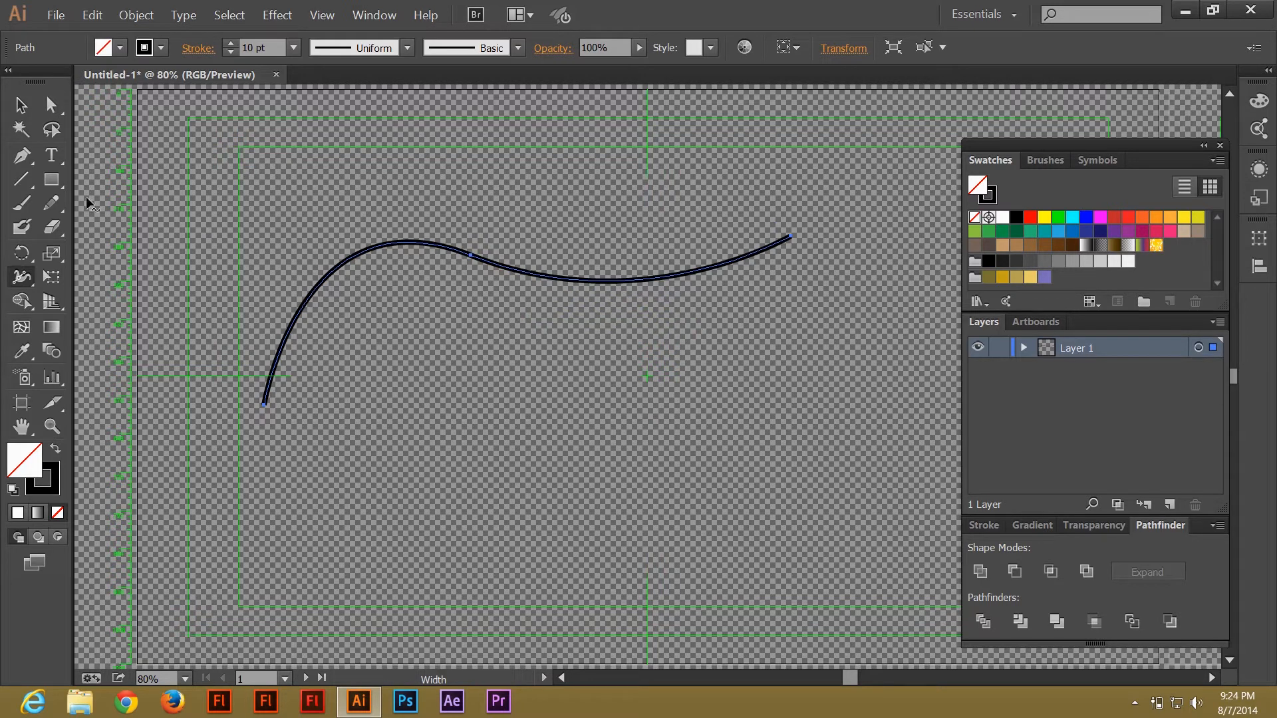
Draw a second, pointed curved open path below the first with the Pen tool.
{"action": "left_click", "coordinate": [22, 157]}
{"action": "left_click", "coordinate": [297, 431]}
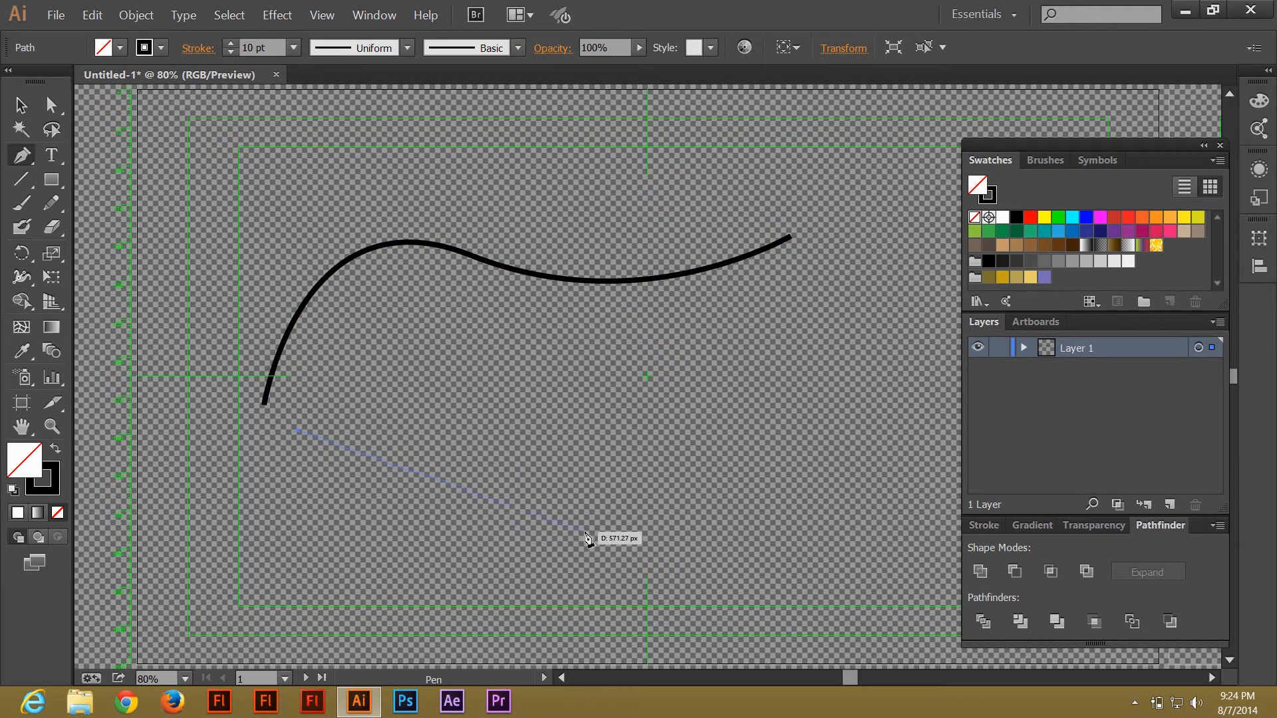
{"action": "left_click_drag", "start_coordinate": [584, 535], "coordinate": [694, 455]}
{"action": "left_click_drag", "start_coordinate": [418, 394], "coordinate": [307, 359]}
{"action": "left_click", "coordinate": [357, 373], "text": "ctrl"}
{"action": "key", "text": "a"}
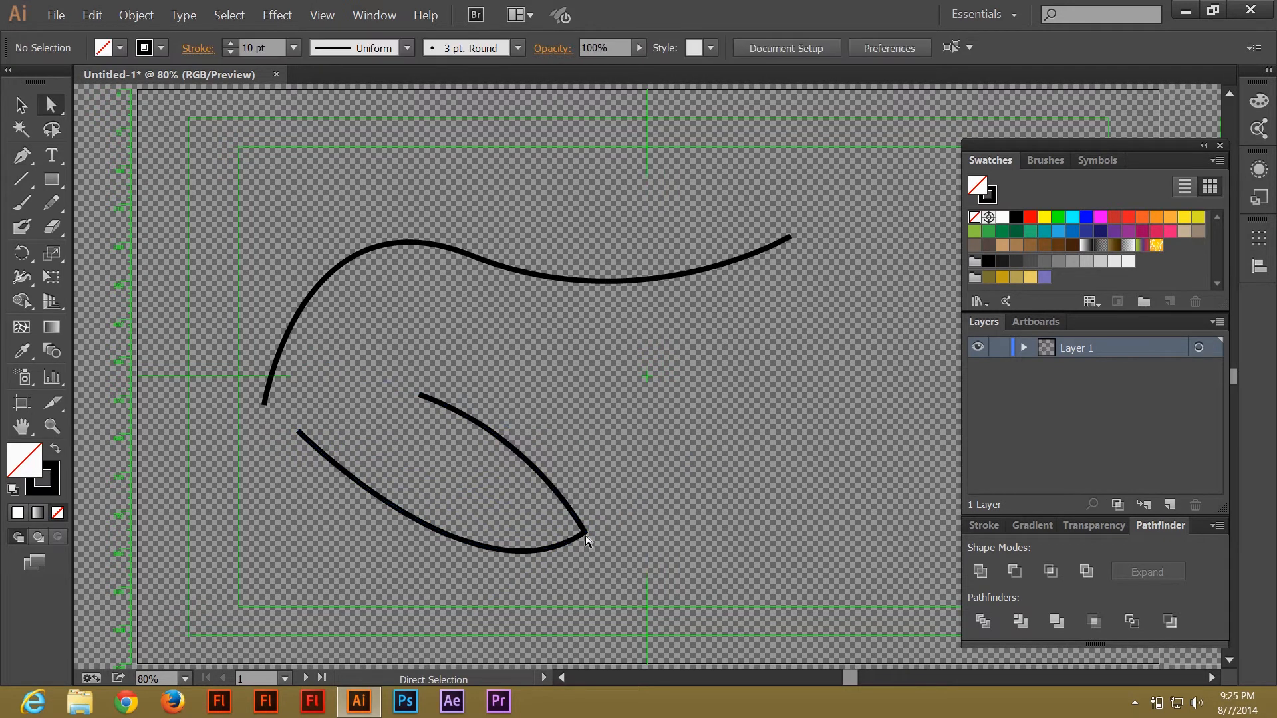
Adjust the handles at the lower path's pointed corner anchor.
{"action": "left_click", "coordinate": [584, 533]}
{"action": "left_click_drag", "start_coordinate": [573, 530], "coordinate": [709, 589]}
{"action": "left_click", "coordinate": [665, 521]}
{"action": "left_click", "coordinate": [566, 546]}
{"action": "left_click", "coordinate": [719, 592]}
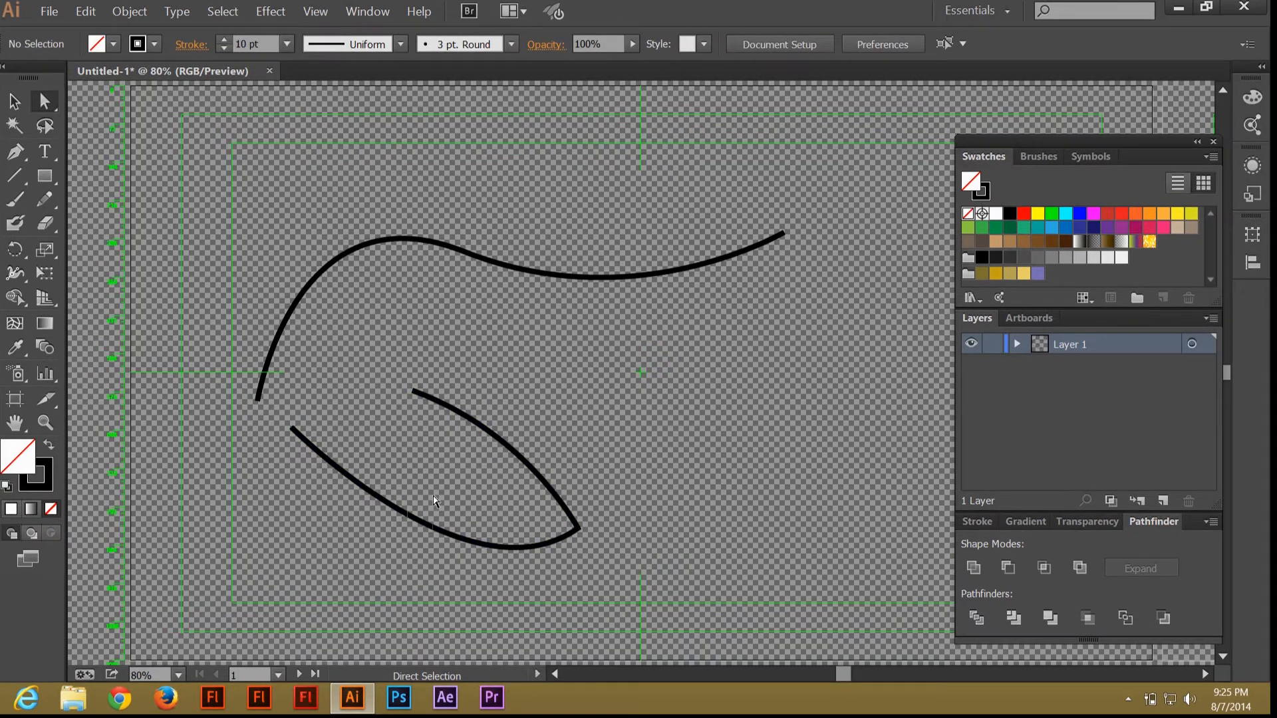
Fill the lower path with color 483CBC and swap its fill and stroke back and forth.
{"action": "left_click", "coordinate": [434, 500]}
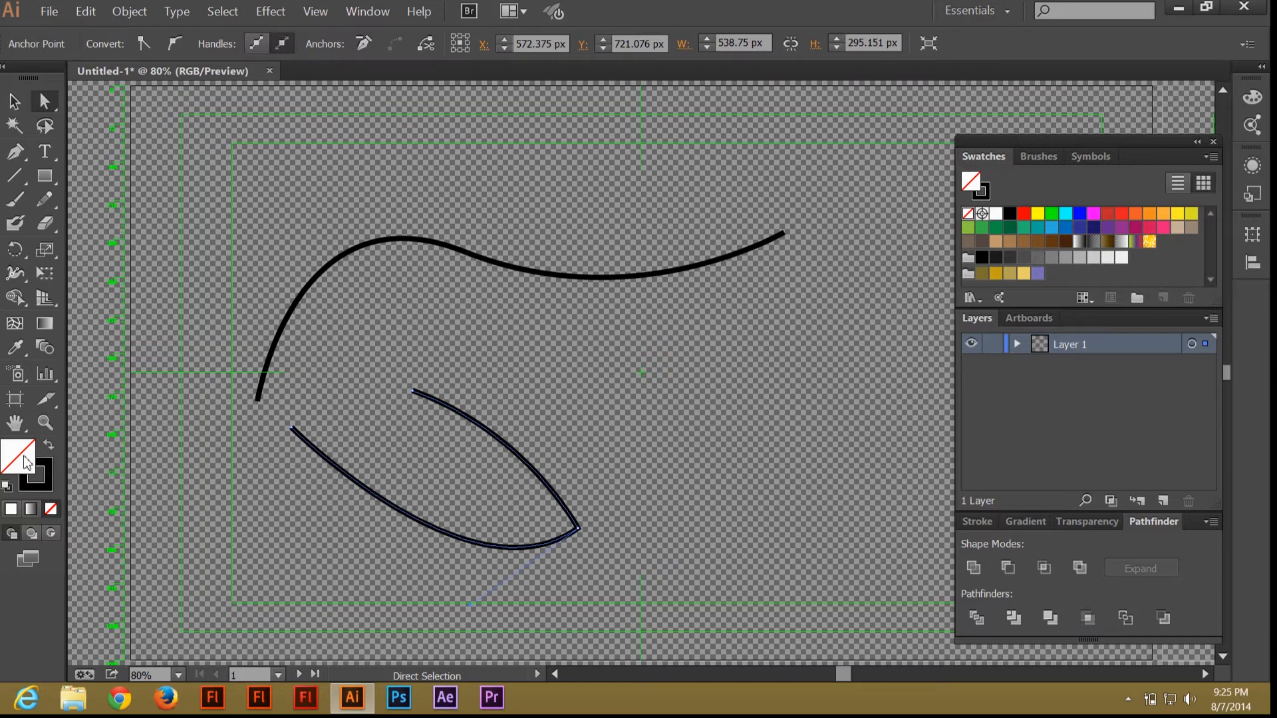
{"action": "double_click", "coordinate": [40, 461]}
{"action": "mouse_move", "coordinate": [769, 434]}
{"action": "left_mouse_down"}
{"action": "mouse_move", "coordinate": [844, 348]}
{"action": "mouse_move", "coordinate": [895, 433]}
{"action": "mouse_move", "coordinate": [826, 365]}
{"action": "mouse_move", "coordinate": [856, 363]}
{"action": "left_mouse_up"}
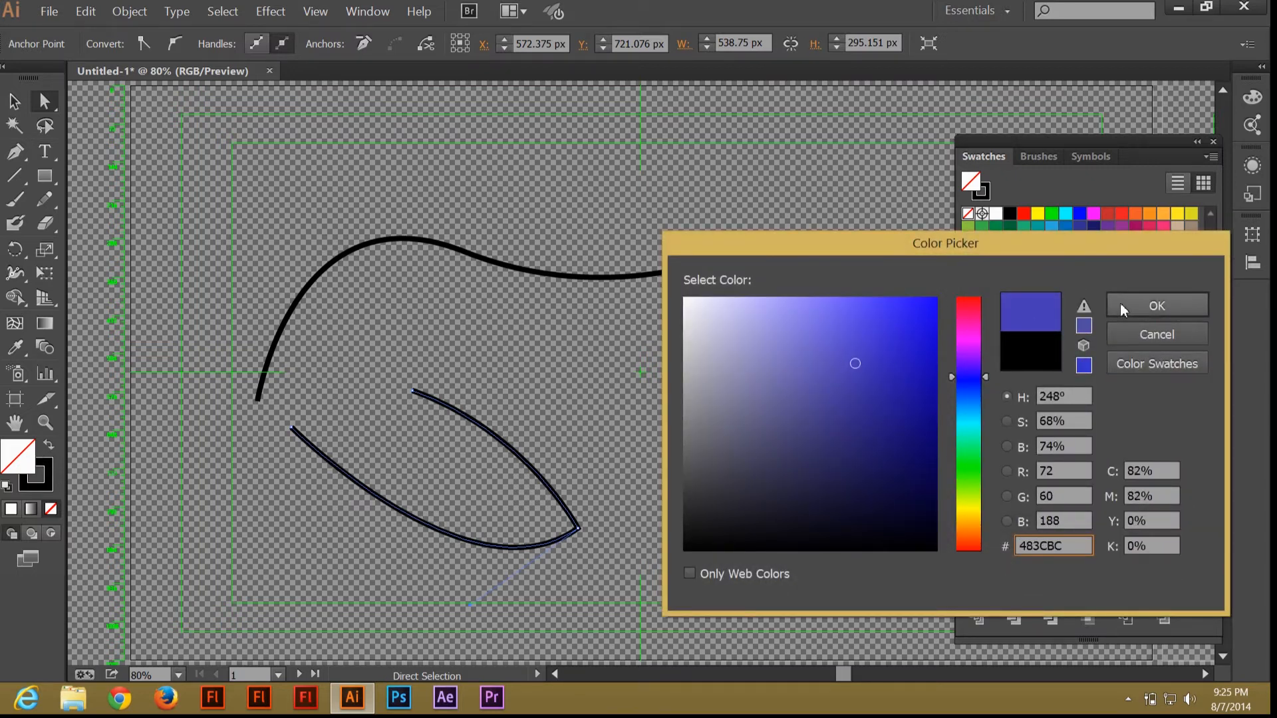
{"action": "left_click", "coordinate": [1157, 307]}
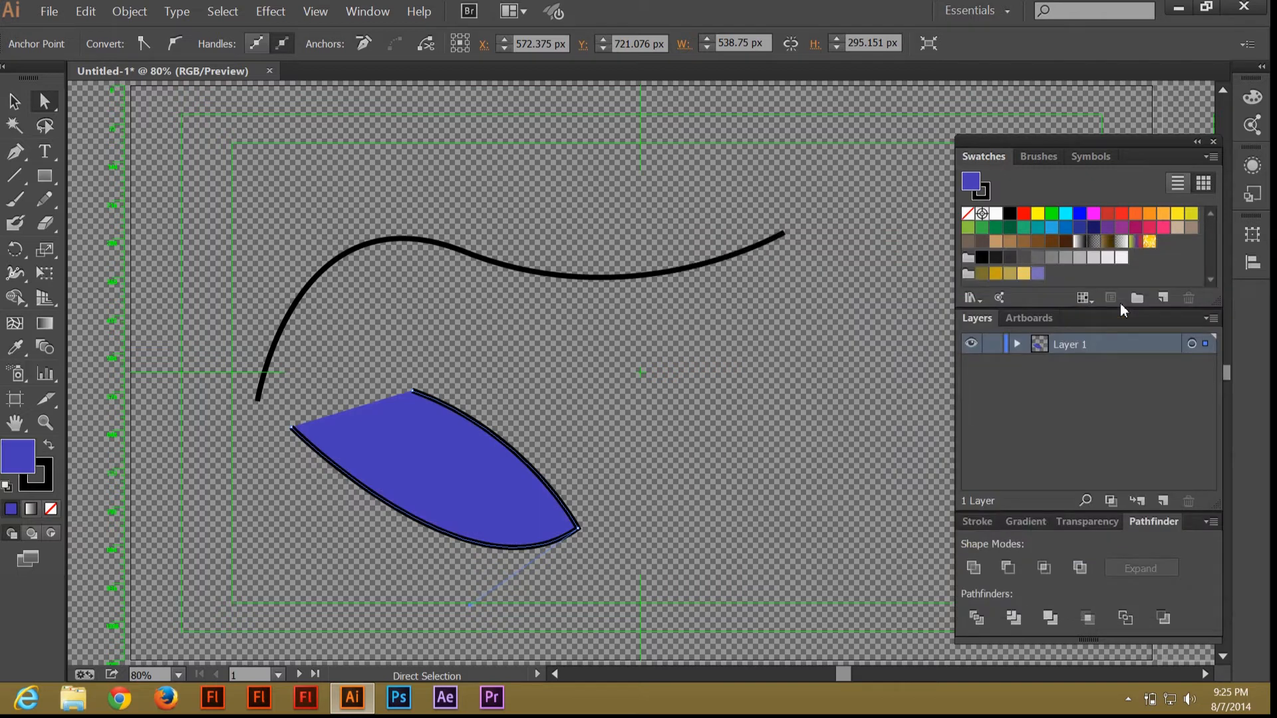
{"action": "left_click", "coordinate": [49, 444]}
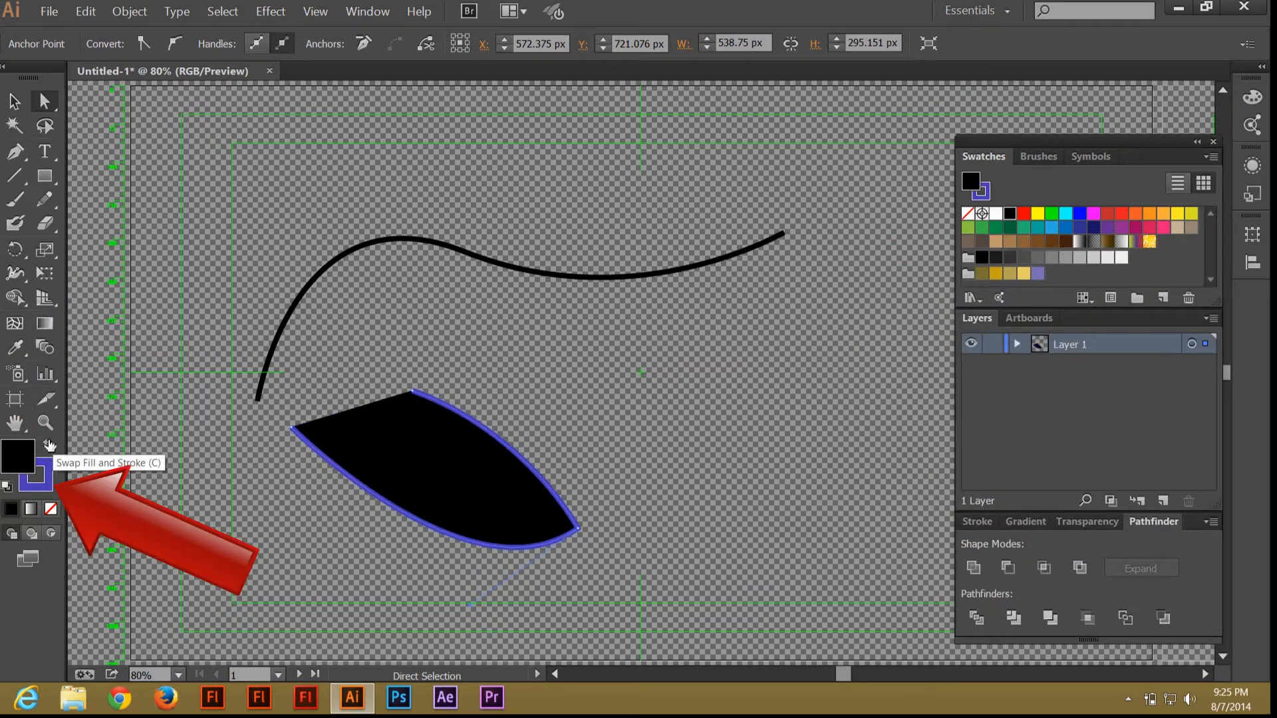
{"action": "left_click", "coordinate": [49, 445]}
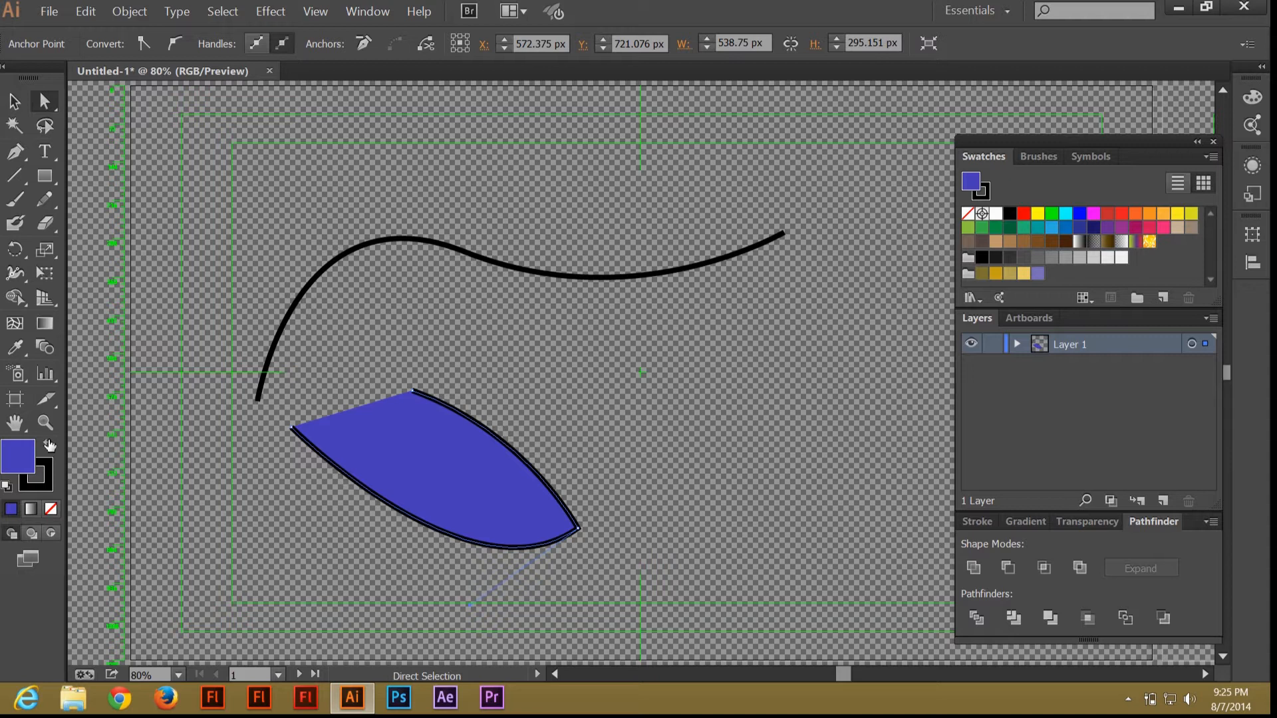
Give the lower path a black fill with no stroke and deselect everything.
{"action": "left_click", "coordinate": [50, 510]}
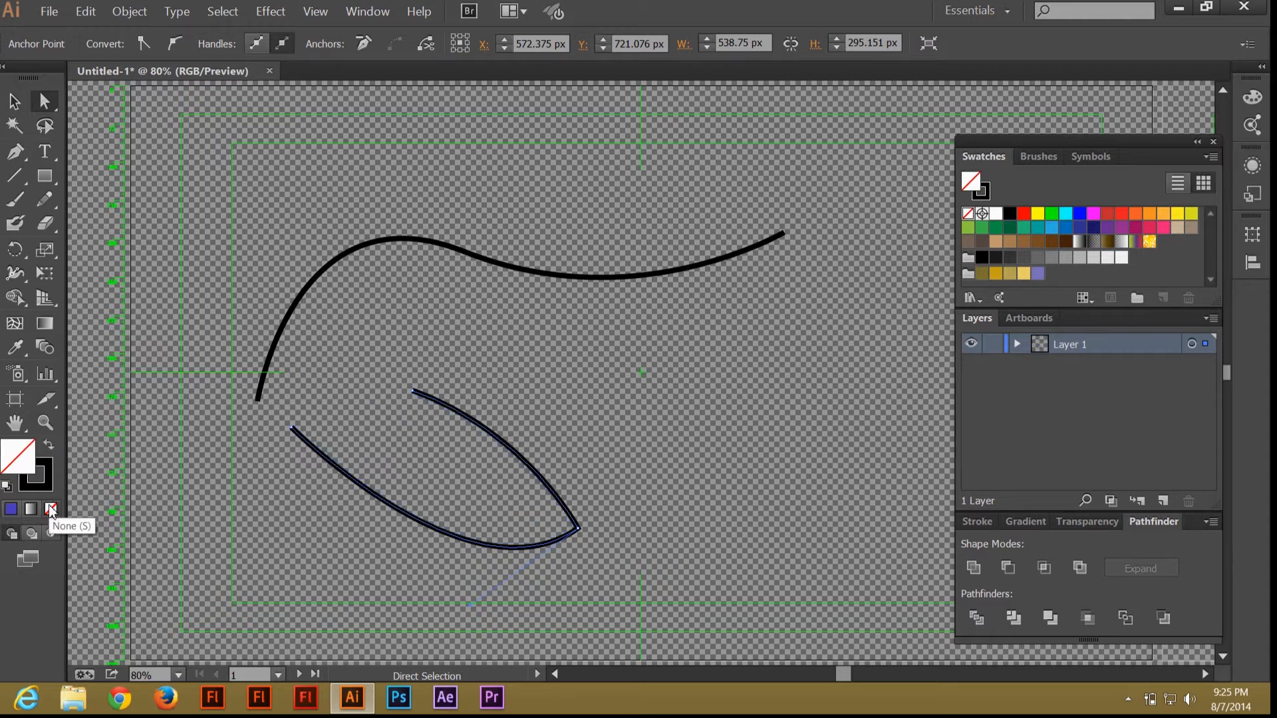
{"action": "left_click", "coordinate": [47, 446]}
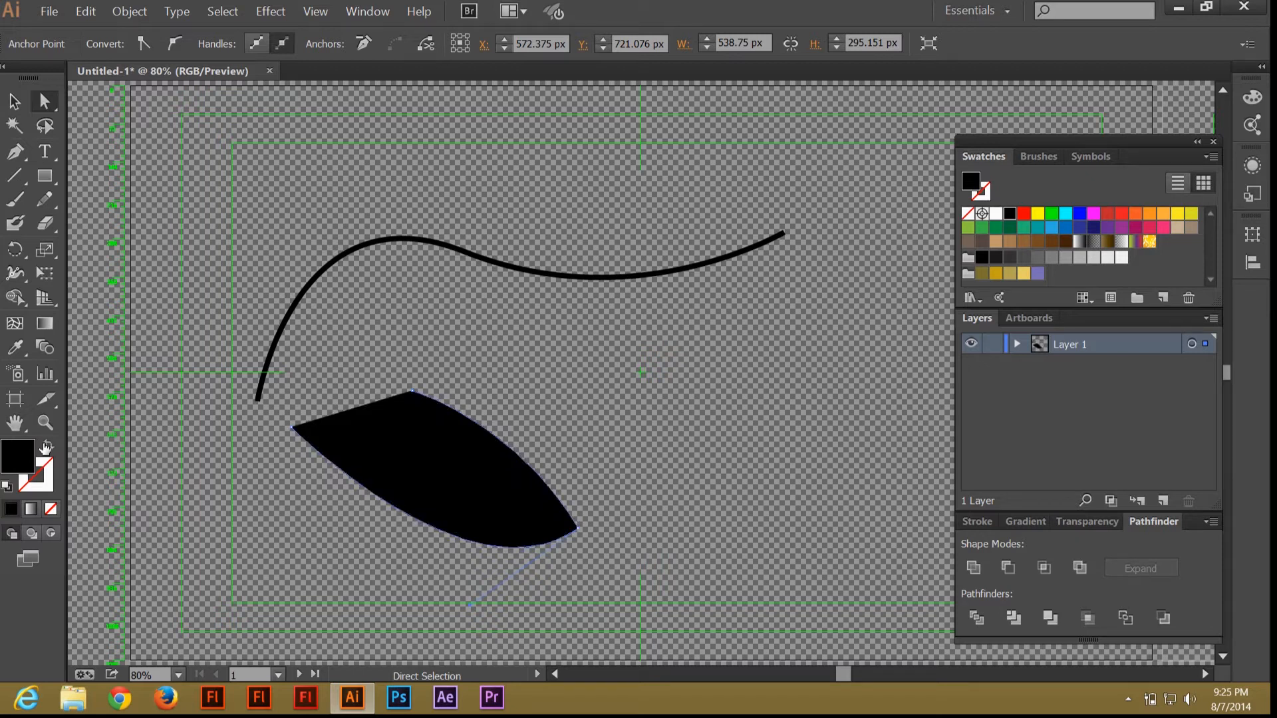
{"action": "key", "text": "ctrl+shift+a"}
Zoom in to examine the lower shape's top point at close magnification.
{"action": "left_click", "coordinate": [44, 422]}
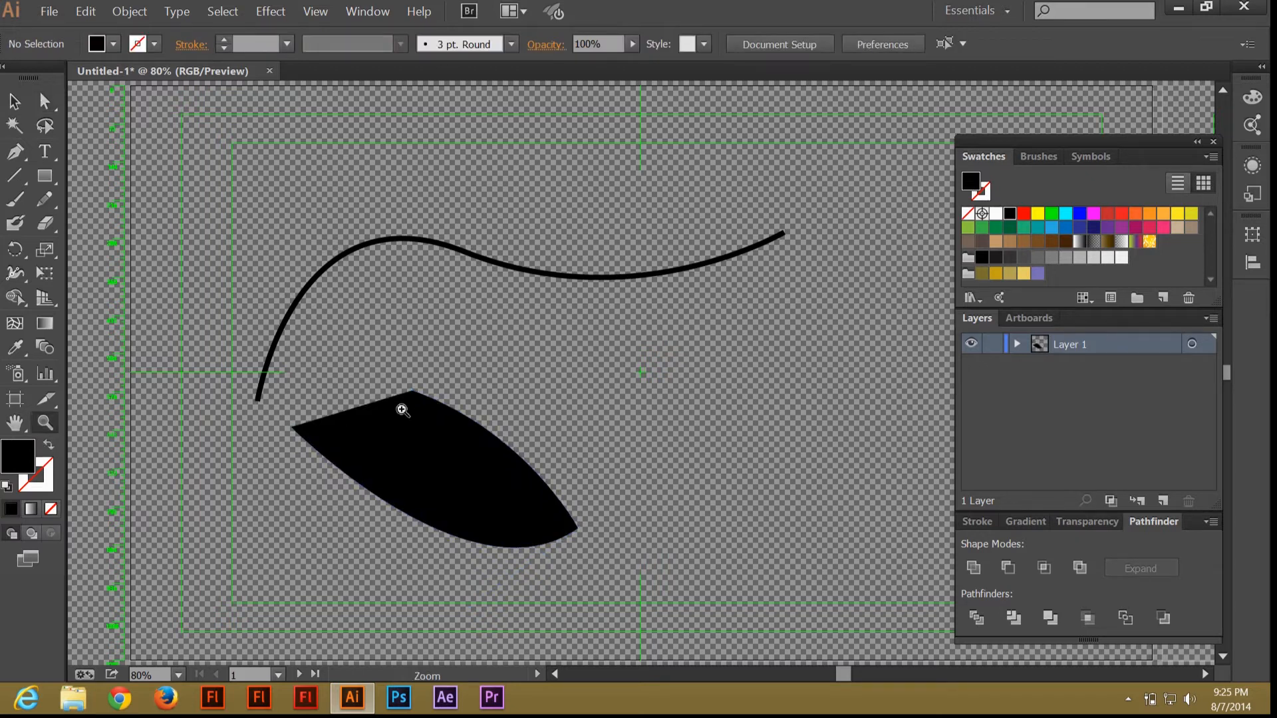
{"action": "left_click", "coordinate": [411, 390]}
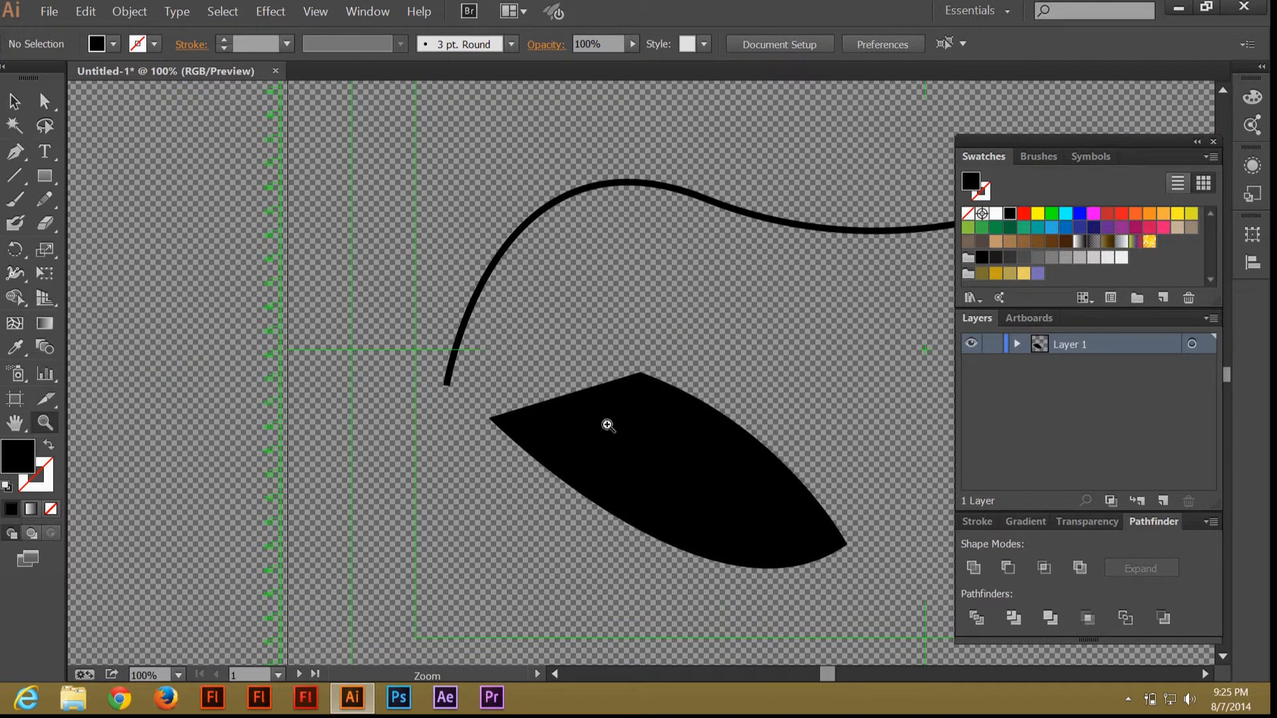
{"action": "left_click_drag", "start_coordinate": [607, 426], "coordinate": [823, 484]}
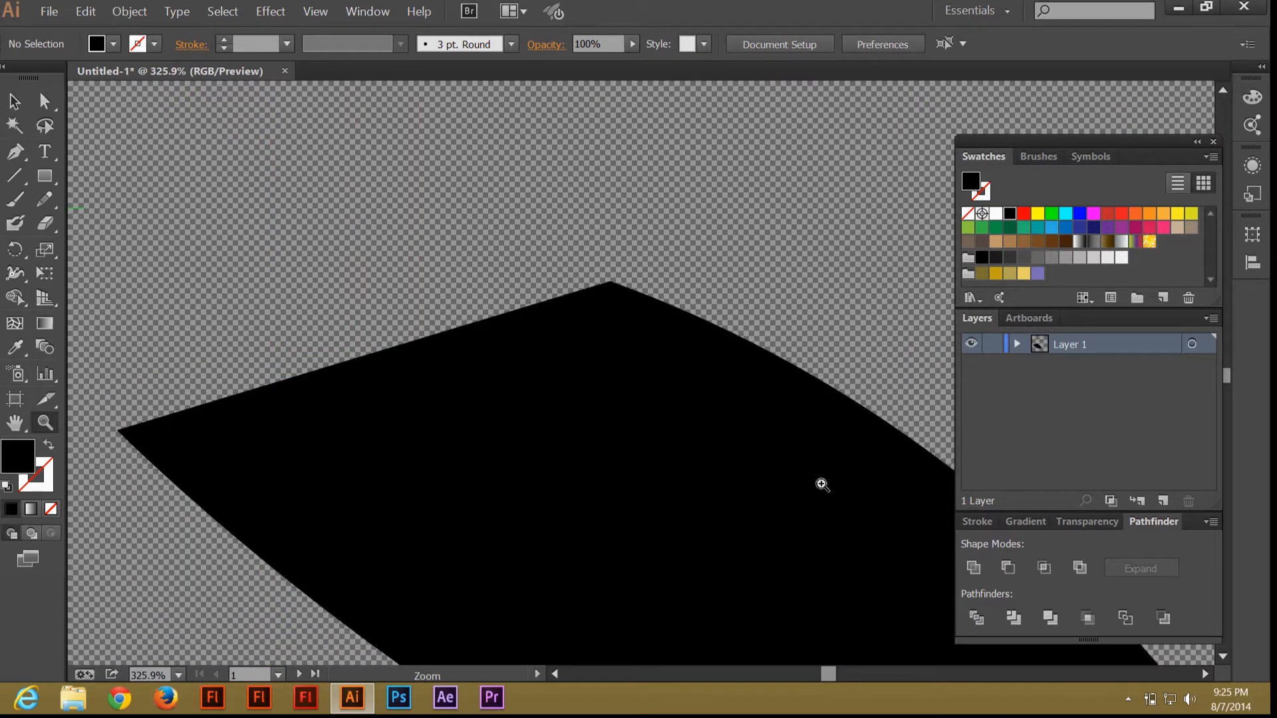
{"action": "right_click", "coordinate": [602, 287]}
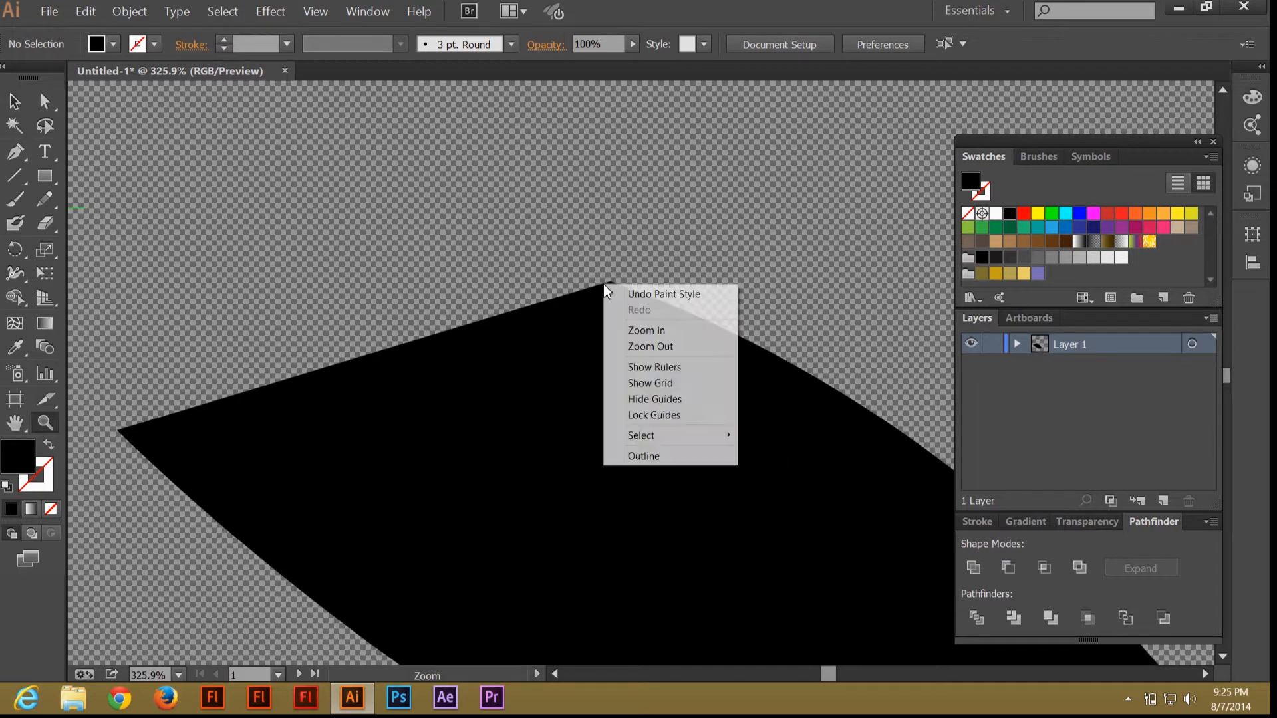
{"action": "left_click", "coordinate": [647, 342]}
{"action": "left_click", "coordinate": [178, 675]}
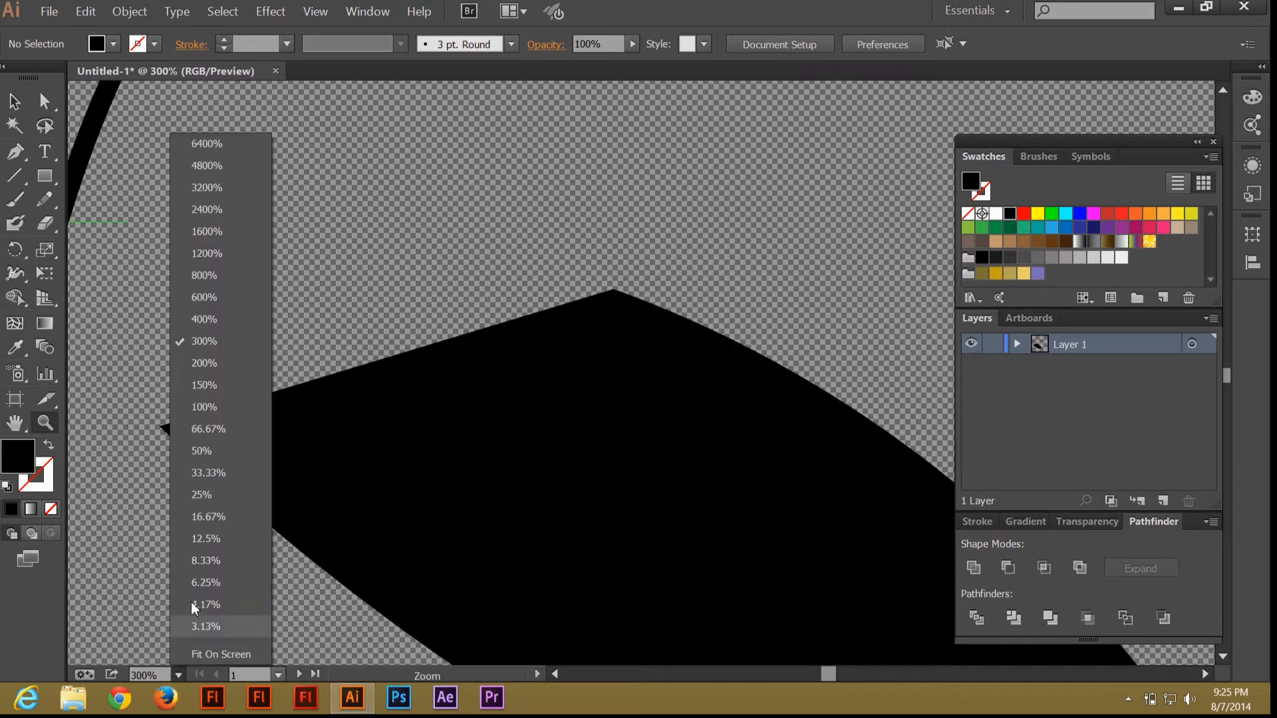
{"action": "left_click", "coordinate": [223, 364]}
{"action": "left_click", "coordinate": [316, 11]}
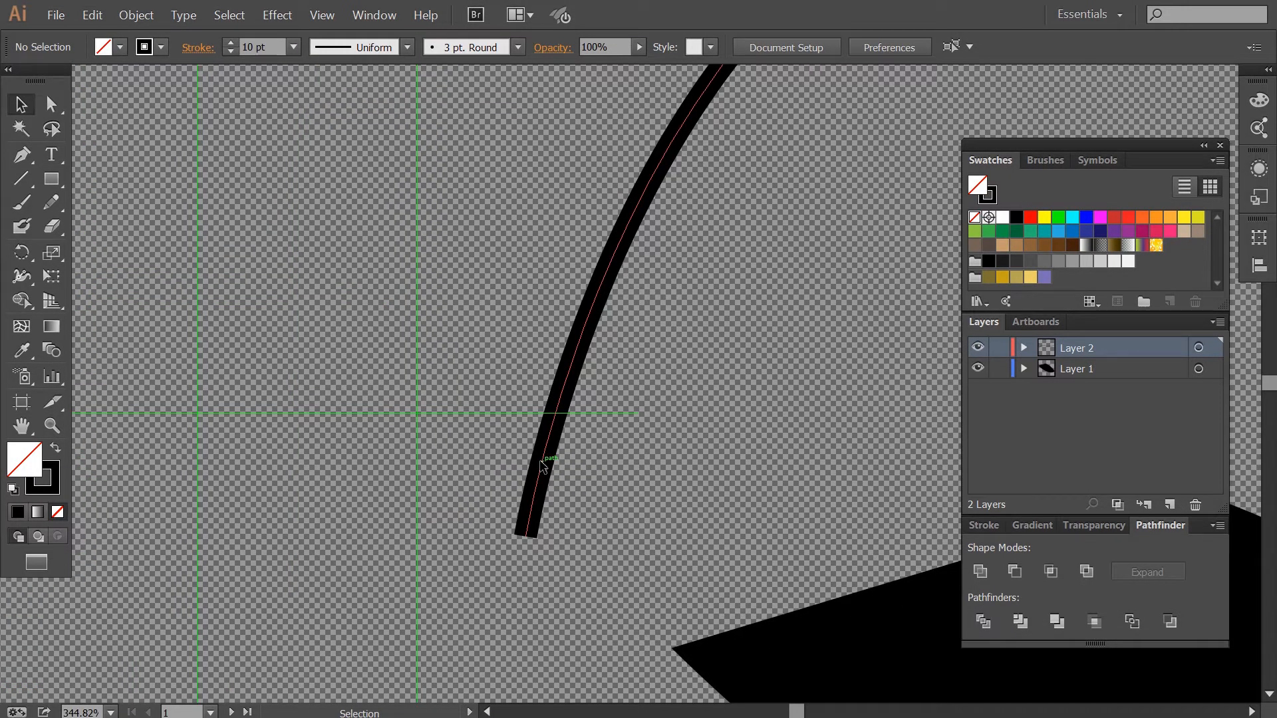
Expand the selected curve's stroke into a filled shape.
{"action": "left_click", "coordinate": [543, 465]}
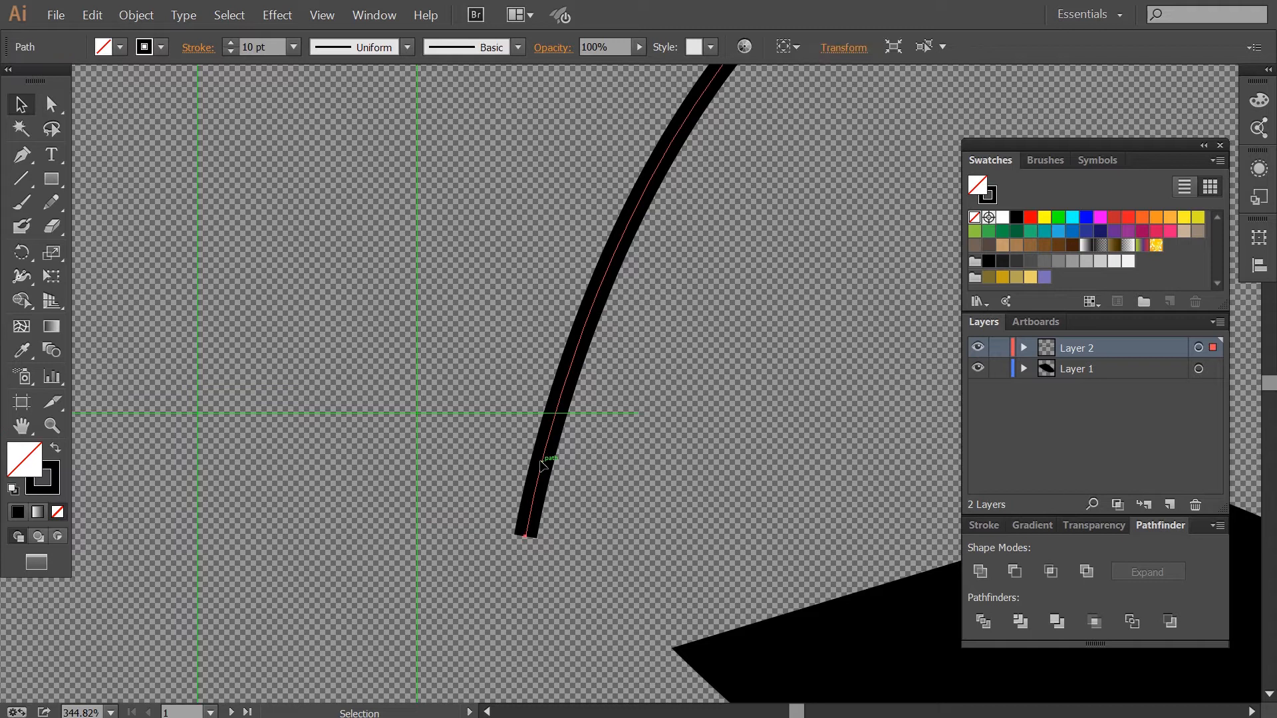
{"action": "left_click", "coordinate": [137, 15]}
{"action": "left_click", "coordinate": [172, 169]}
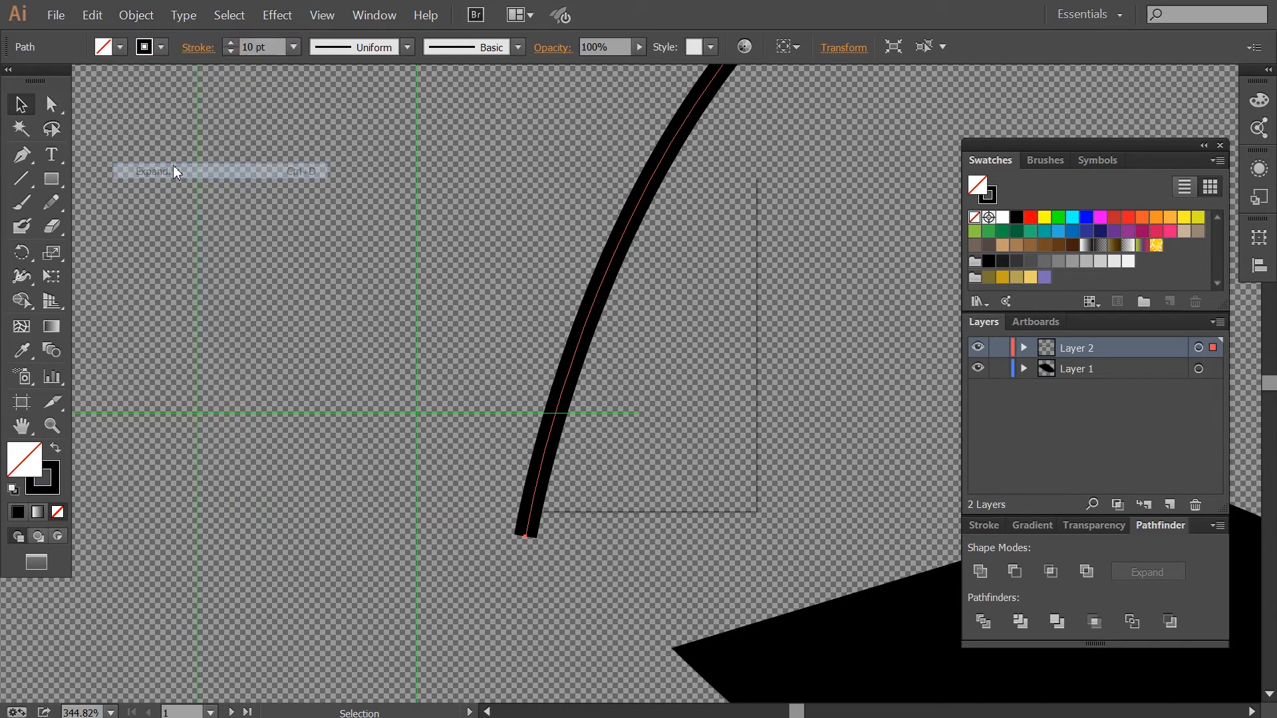
{"action": "left_click_drag", "start_coordinate": [612, 192], "coordinate": [780, 203]}
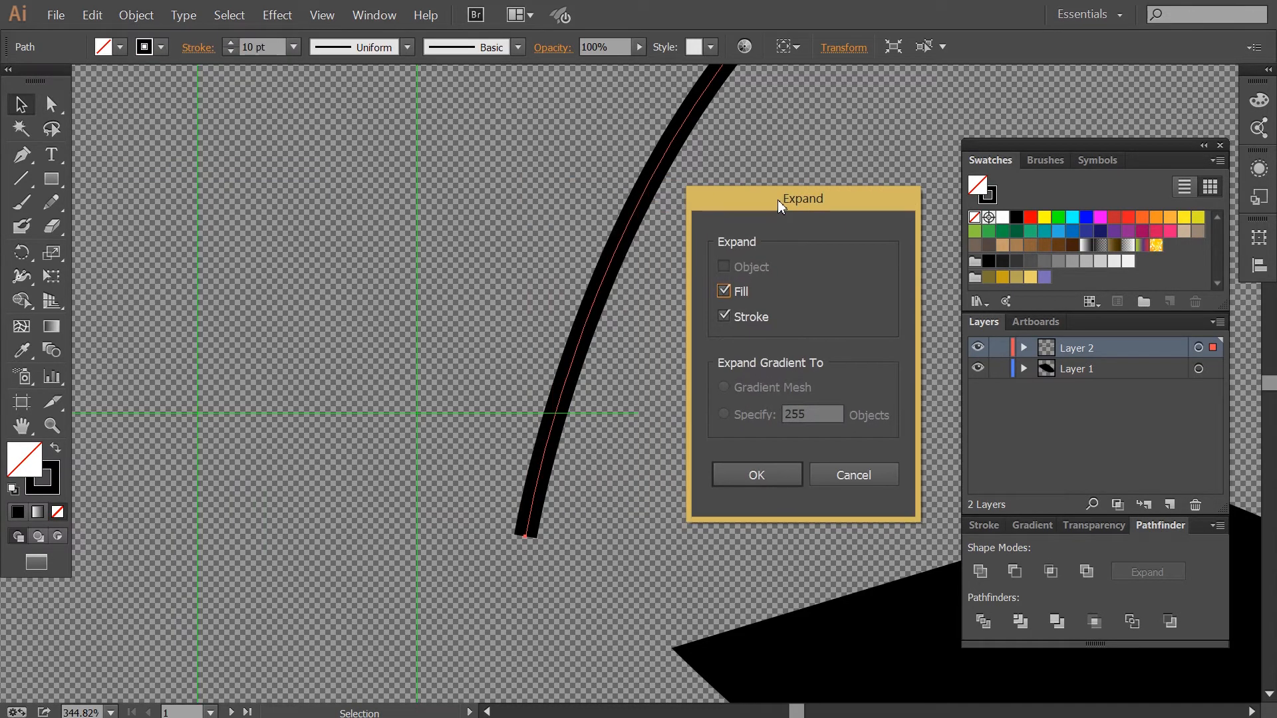
{"action": "left_click", "coordinate": [757, 475]}
Nudge the expanded curve's bottom anchor slightly with direct selection.
{"action": "key", "text": "a"}
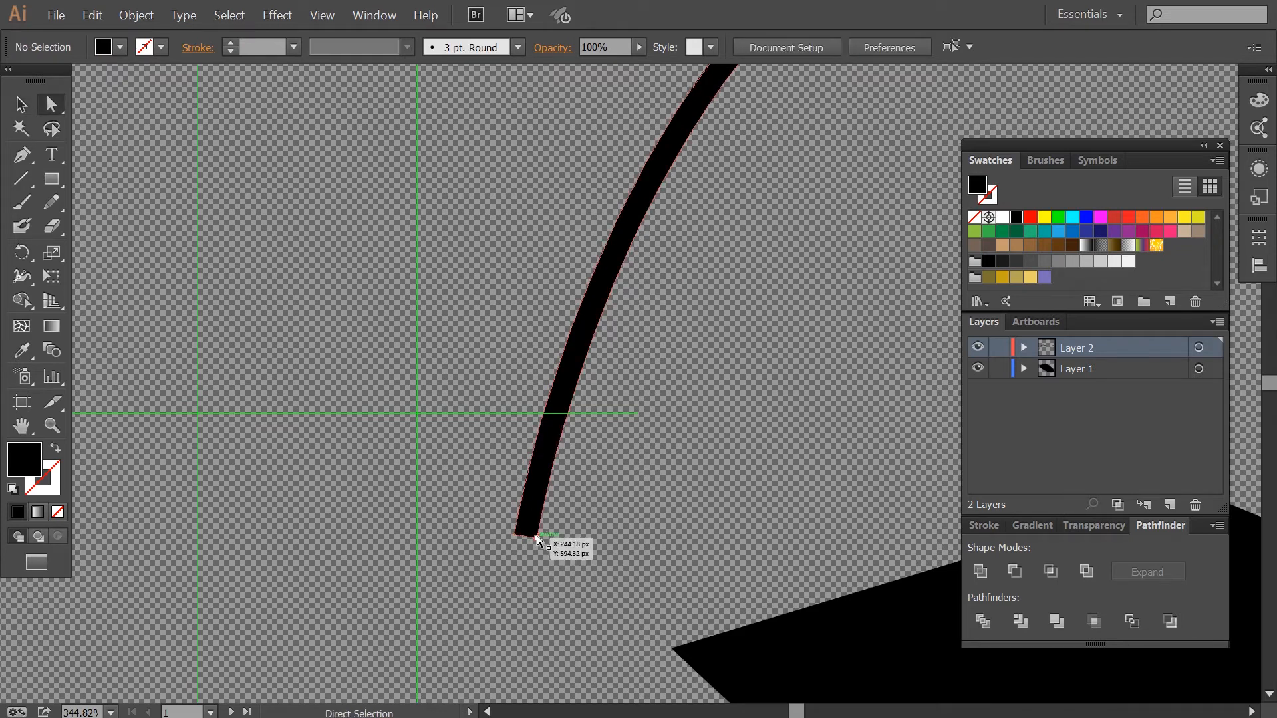
{"action": "mouse_move", "coordinate": [536, 536]}
{"action": "left_mouse_down"}
{"action": "mouse_move", "coordinate": [560, 504]}
{"action": "mouse_move", "coordinate": [615, 516]}
{"action": "mouse_move", "coordinate": [529, 542]}
{"action": "mouse_move", "coordinate": [544, 538]}
{"action": "left_mouse_up"}
{"action": "left_click", "coordinate": [145, 20]}
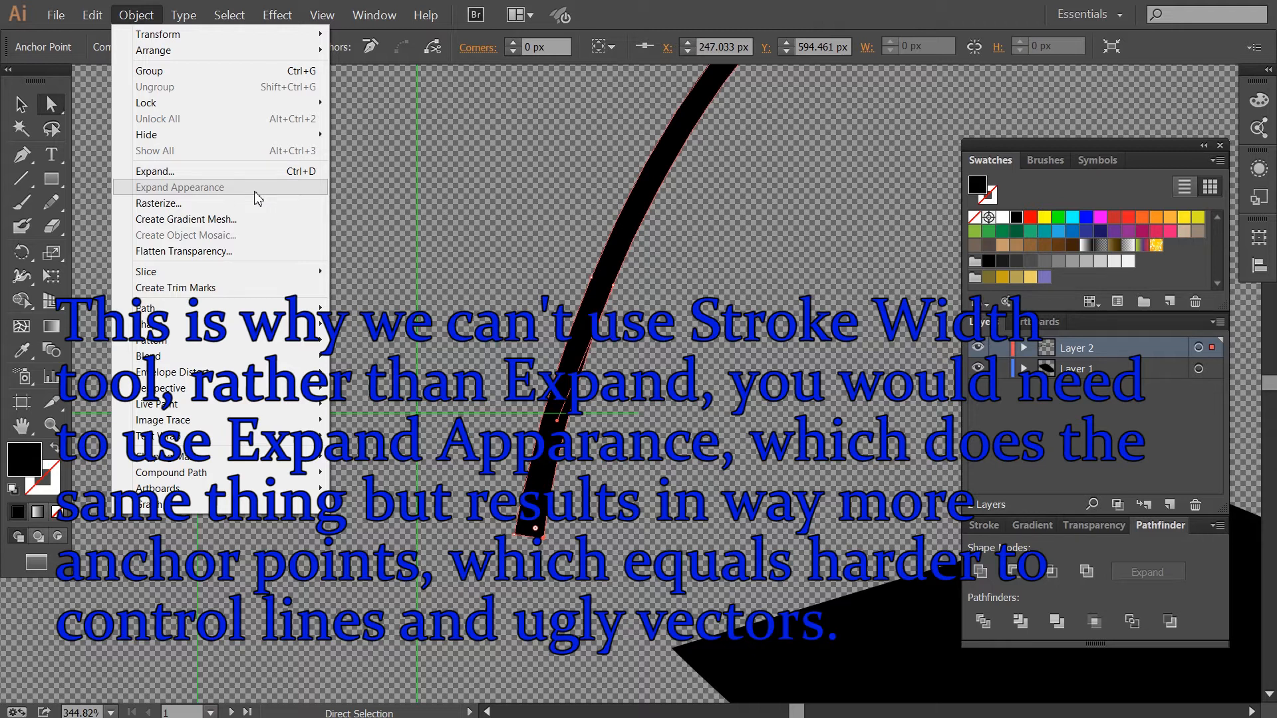
{"action": "left_click", "coordinate": [423, 241]}
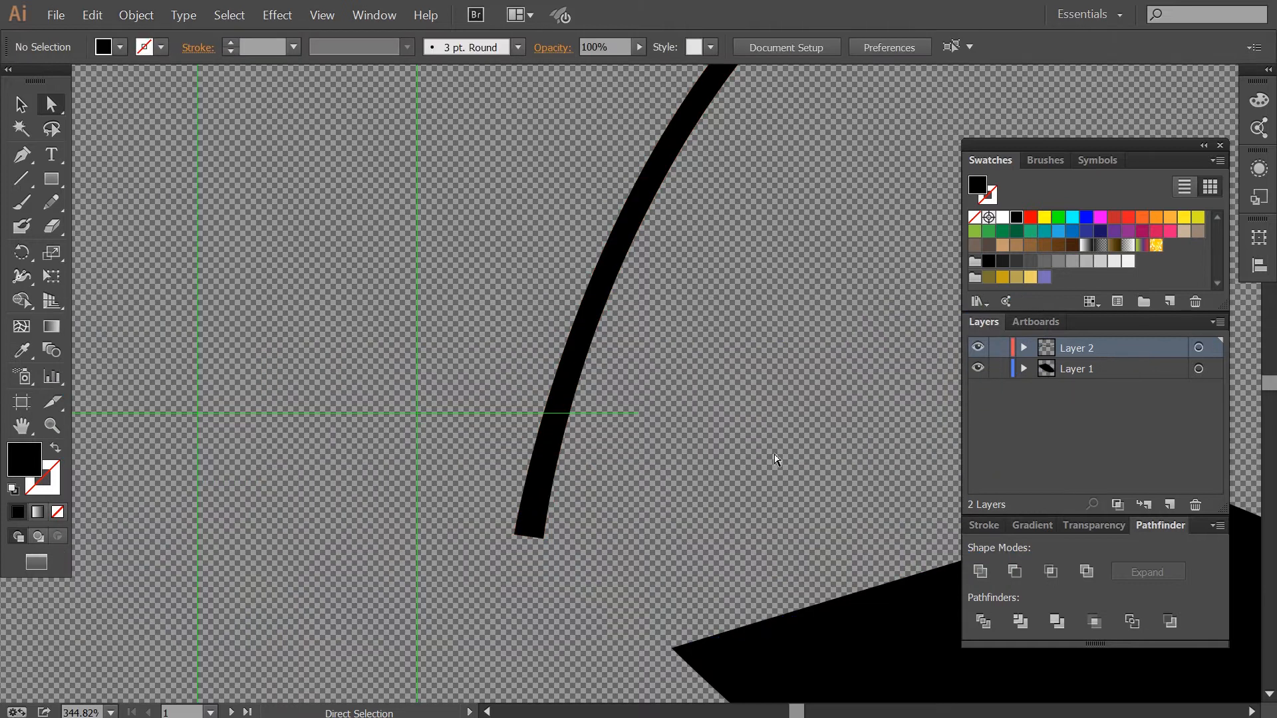
{"action": "key", "text": "space"}
{"action": "left_click_drag", "start_coordinate": [800, 510], "coordinate": [390, 434]}
{"action": "key", "text": "ctrl+minus"}
{"action": "key", "text": "ctrl+minus"}
{"action": "key", "text": "ctrl+minus"}
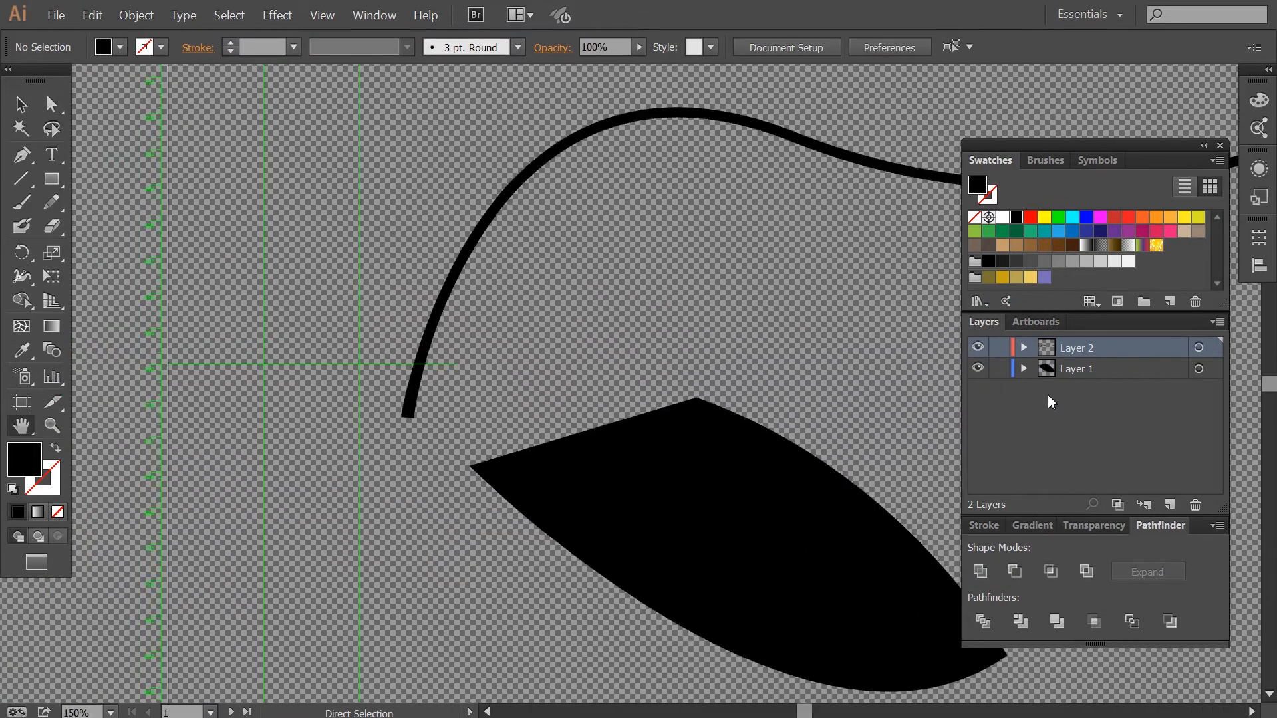
{"action": "key", "text": "ctrl+minus"}
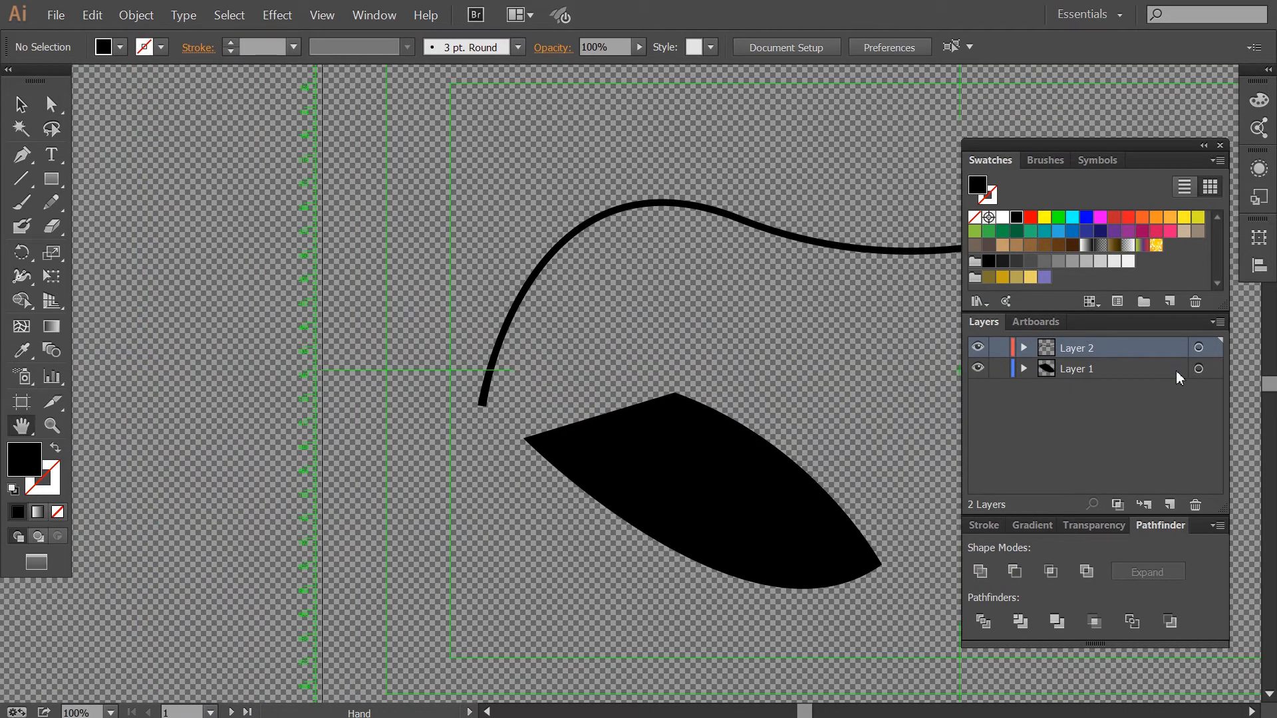
Toggle both layers' visibility off and on to check the drawing.
{"action": "left_click", "coordinate": [975, 350]}
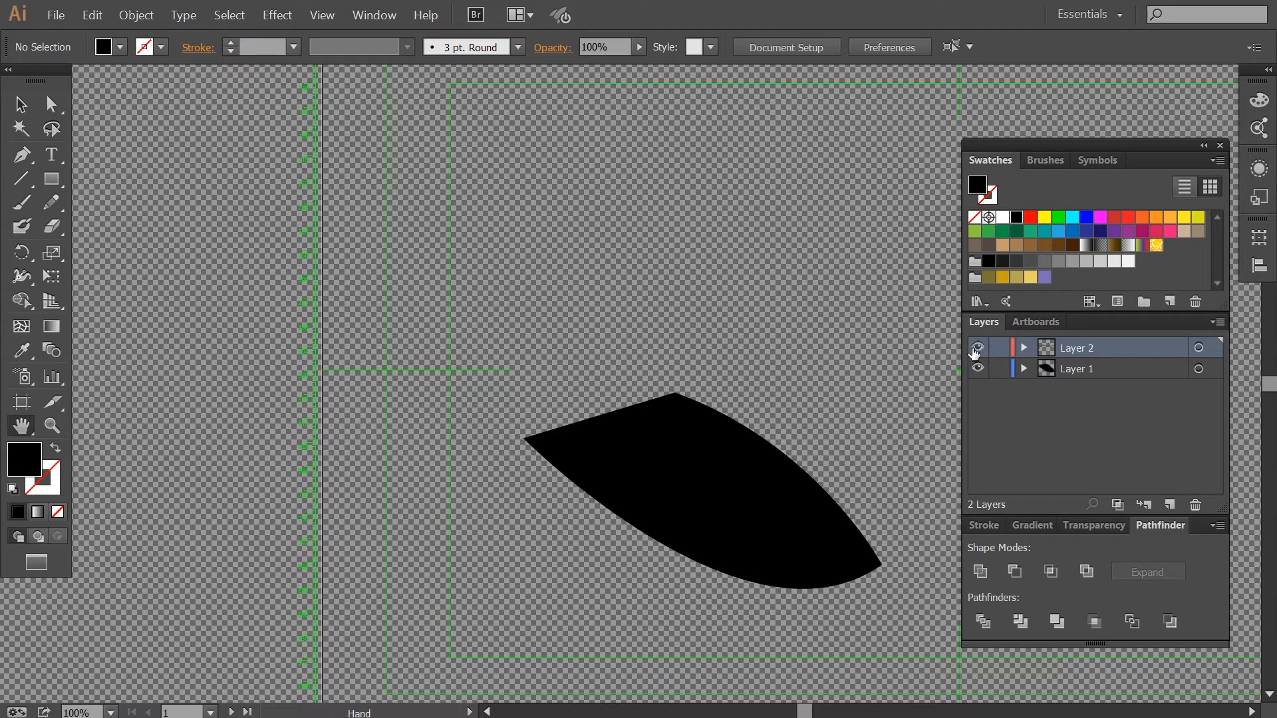
{"action": "left_click", "coordinate": [976, 351]}
{"action": "left_click", "coordinate": [974, 370]}
{"action": "left_click", "coordinate": [974, 371]}
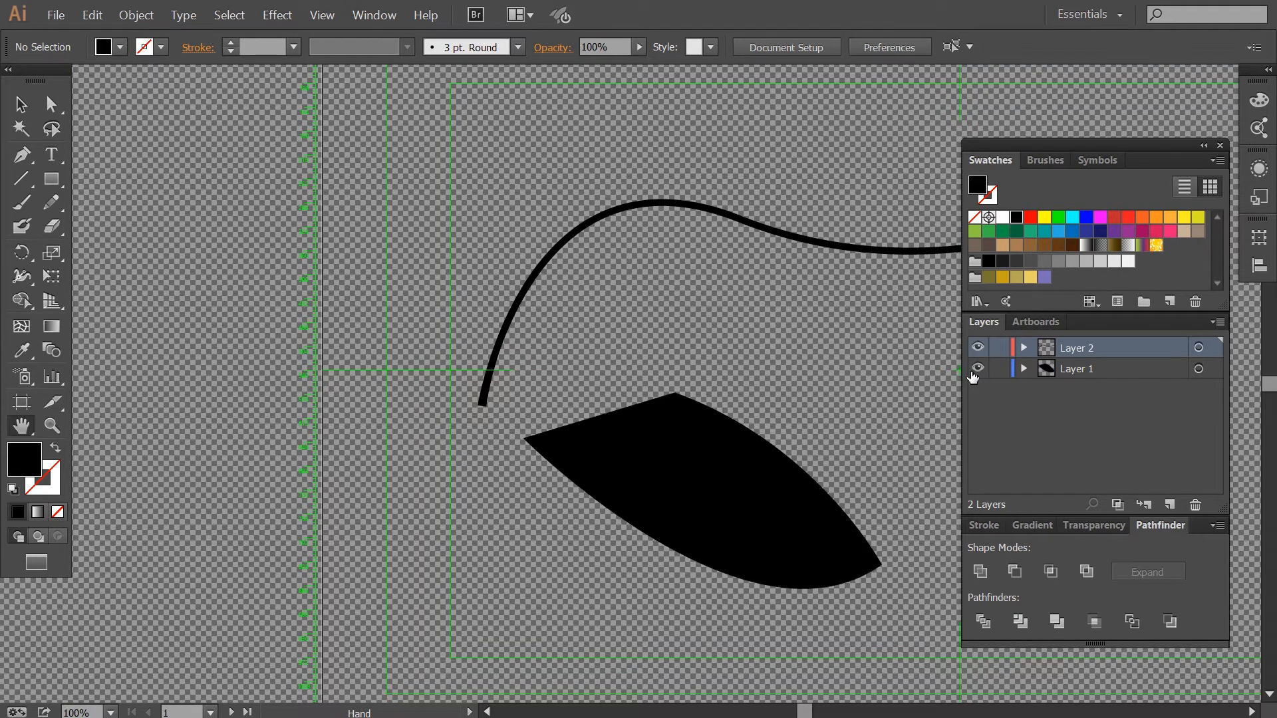
Zoom in on the expanded curve's lower end in outline view and adjust its corner anchor with direct selection.
{"action": "key", "text": "z"}
{"action": "left_click_drag", "start_coordinate": [454, 335], "coordinate": [593, 418]}
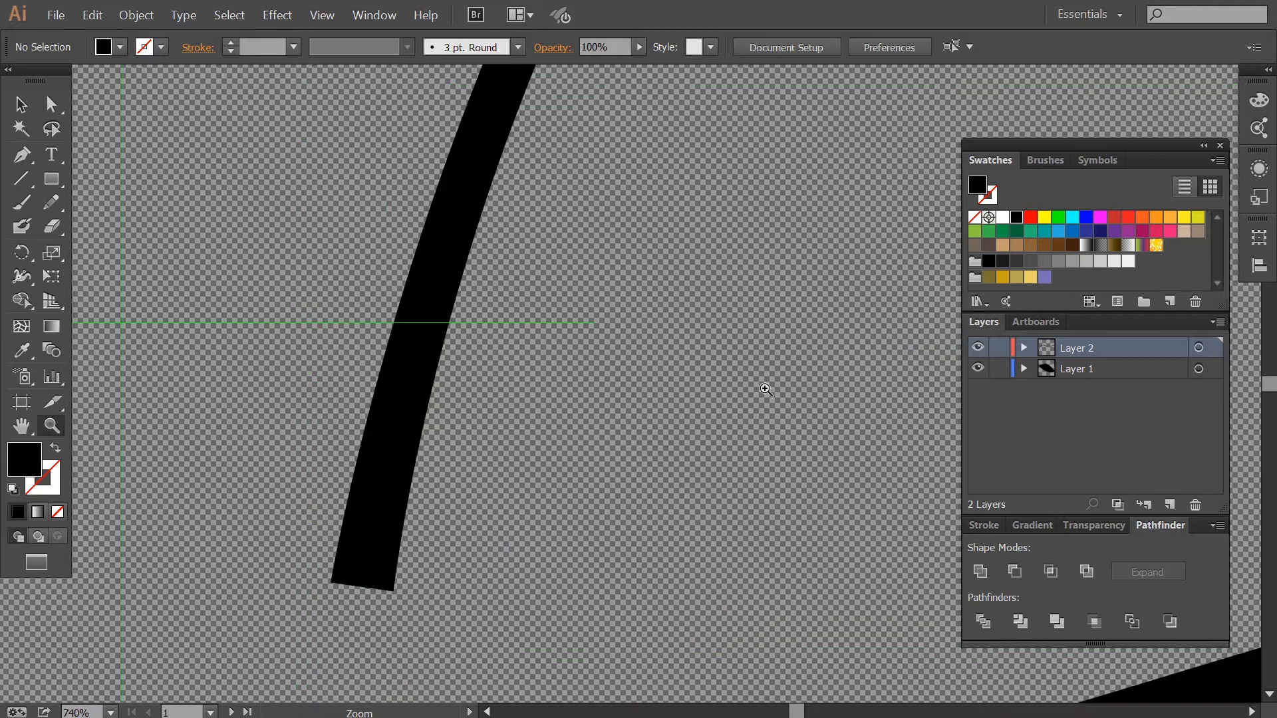
{"action": "left_click", "coordinate": [975, 350], "text": "ctrl"}
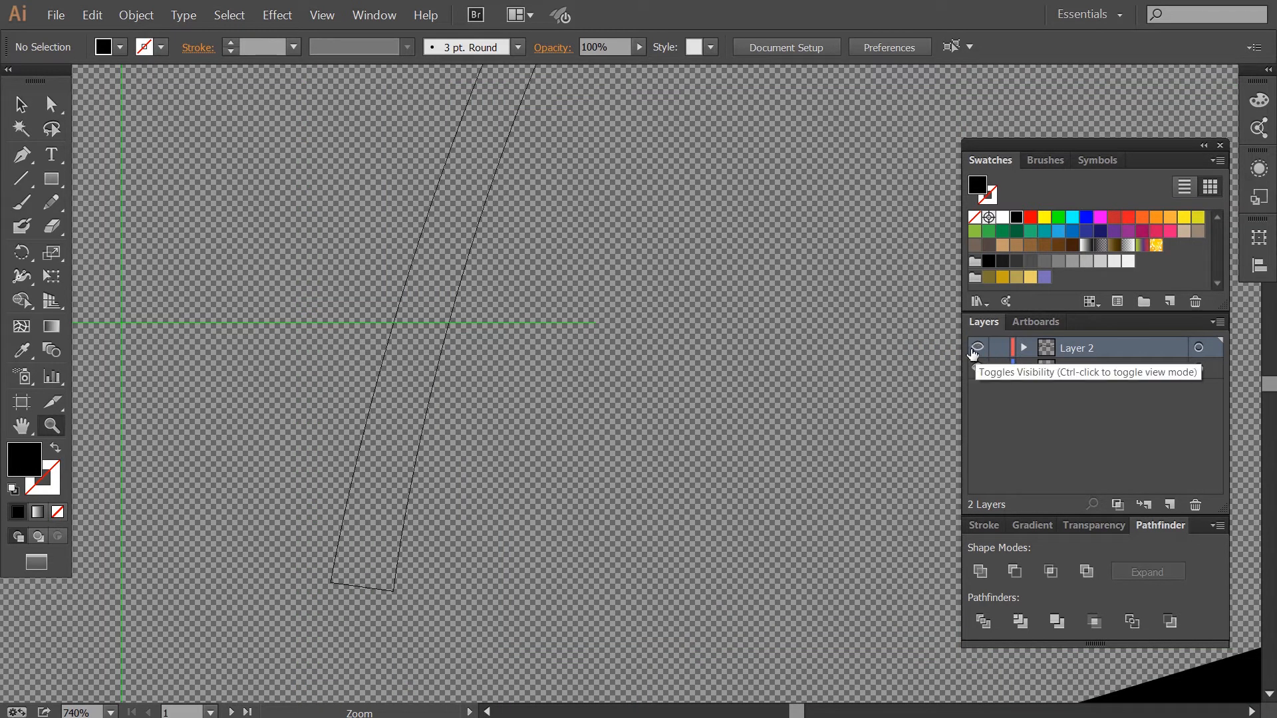
{"action": "left_click", "coordinate": [974, 348], "text": "ctrl"}
{"action": "left_click", "coordinate": [974, 349], "text": "ctrl"}
{"action": "key", "text": "a"}
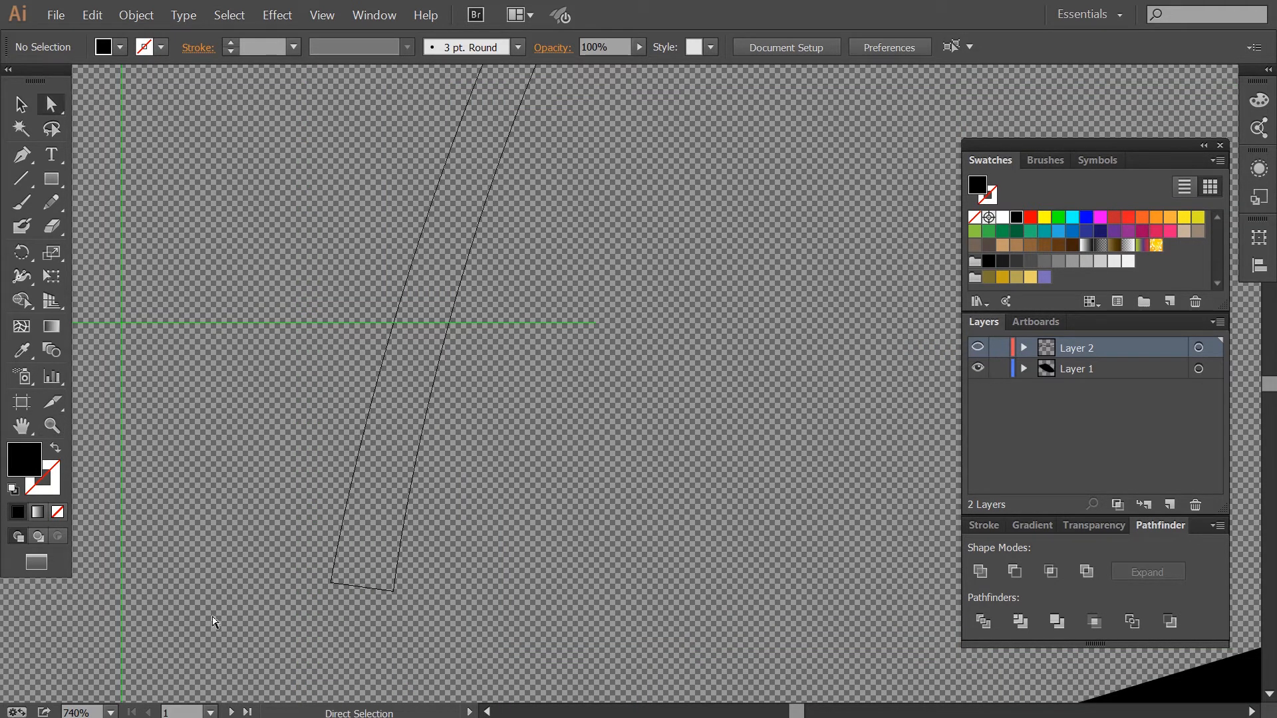
{"action": "left_click_drag", "start_coordinate": [331, 587], "coordinate": [349, 507]}
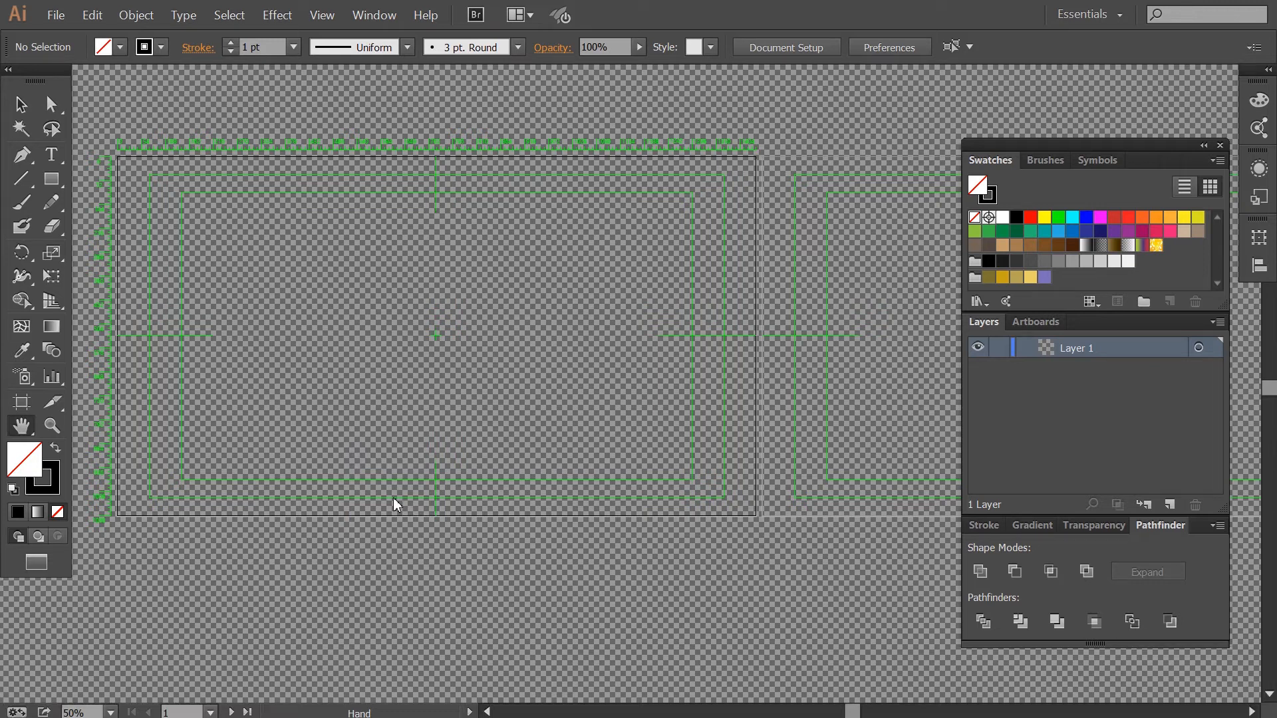
Move the placed reference image slightly on the artboard.
{"action": "left_click_drag", "start_coordinate": [393, 498], "coordinate": [456, 316]}
{"action": "key", "text": "v"}
{"action": "left_click_drag", "start_coordinate": [485, 373], "coordinate": [463, 383]}
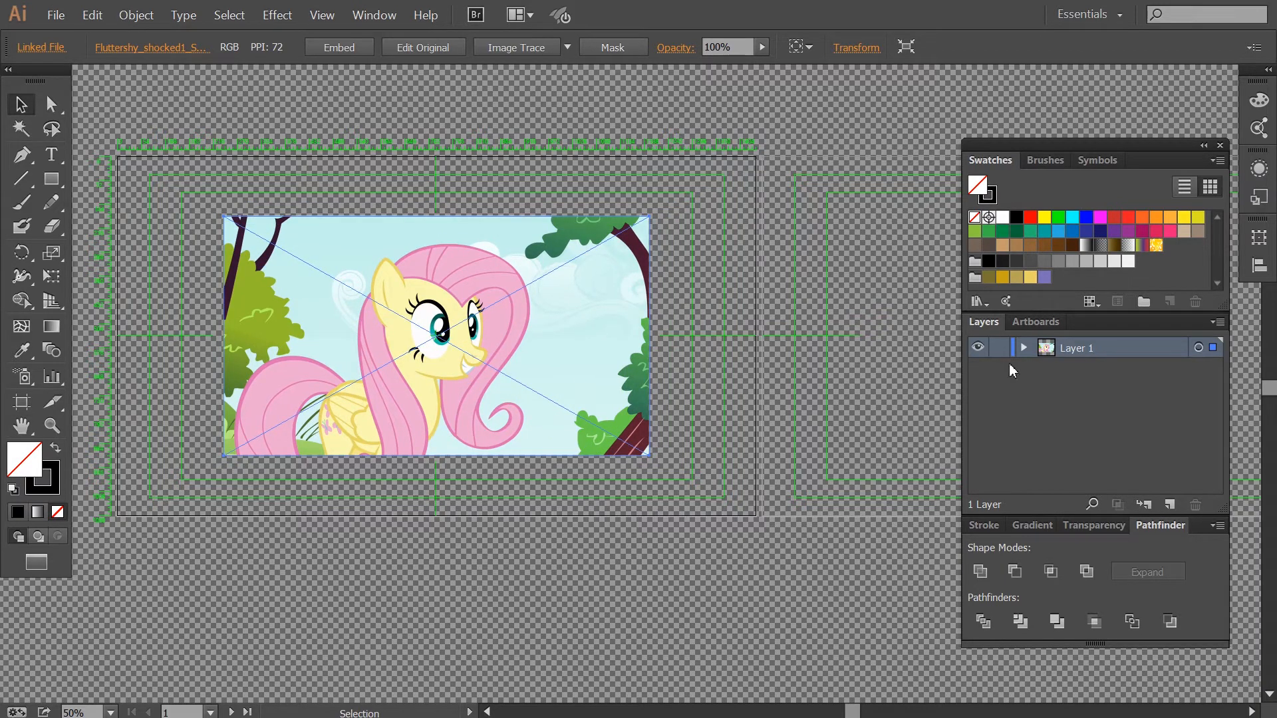
Rename Layer 1 to Reference and lock it.
{"action": "double_click", "coordinate": [1112, 351]}
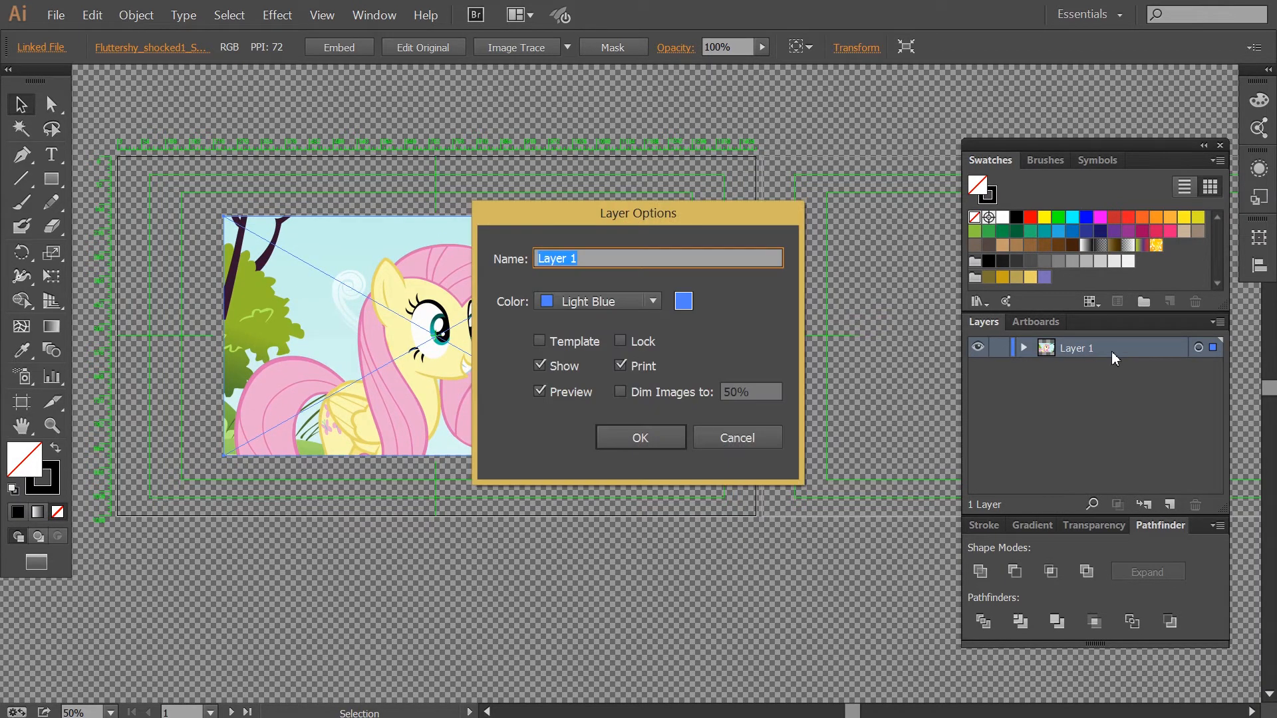
{"action": "type", "text": "Reference"}
{"action": "key", "text": "Return"}
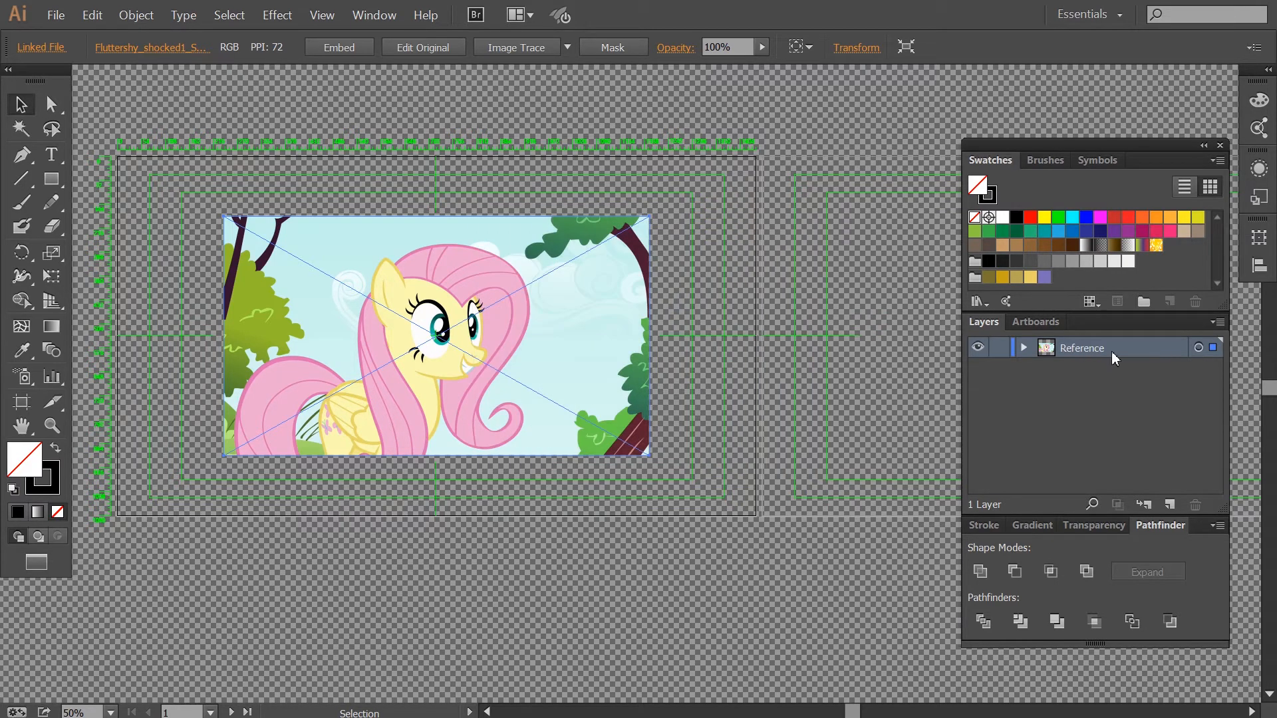
{"action": "left_click", "coordinate": [999, 348]}
Zoom in on the character's ear, set the stroke weight to 8 pt, and add a new layer above Reference.
{"action": "left_click", "coordinate": [52, 425]}
{"action": "left_click_drag", "start_coordinate": [360, 244], "coordinate": [434, 338]}
{"action": "key", "text": "space"}
{"action": "left_click_drag", "start_coordinate": [494, 366], "coordinate": [541, 294]}
{"action": "key", "text": "p"}
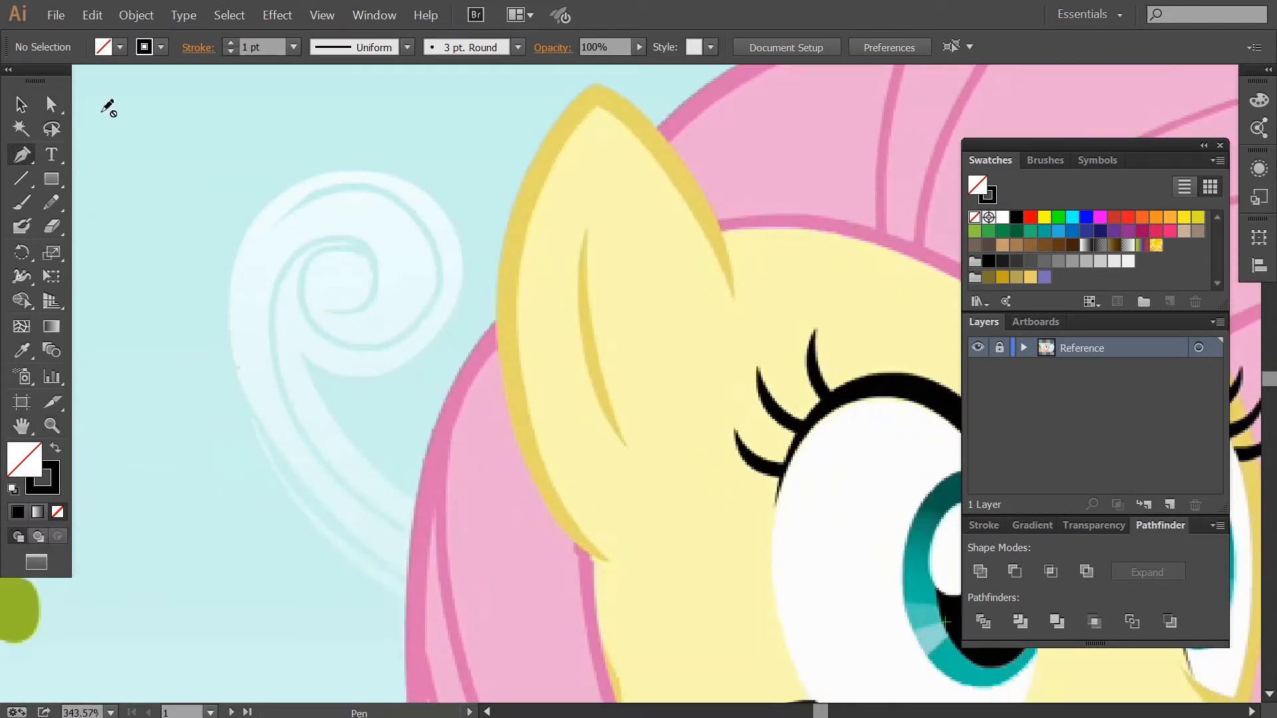
{"action": "left_click", "coordinate": [293, 51]}
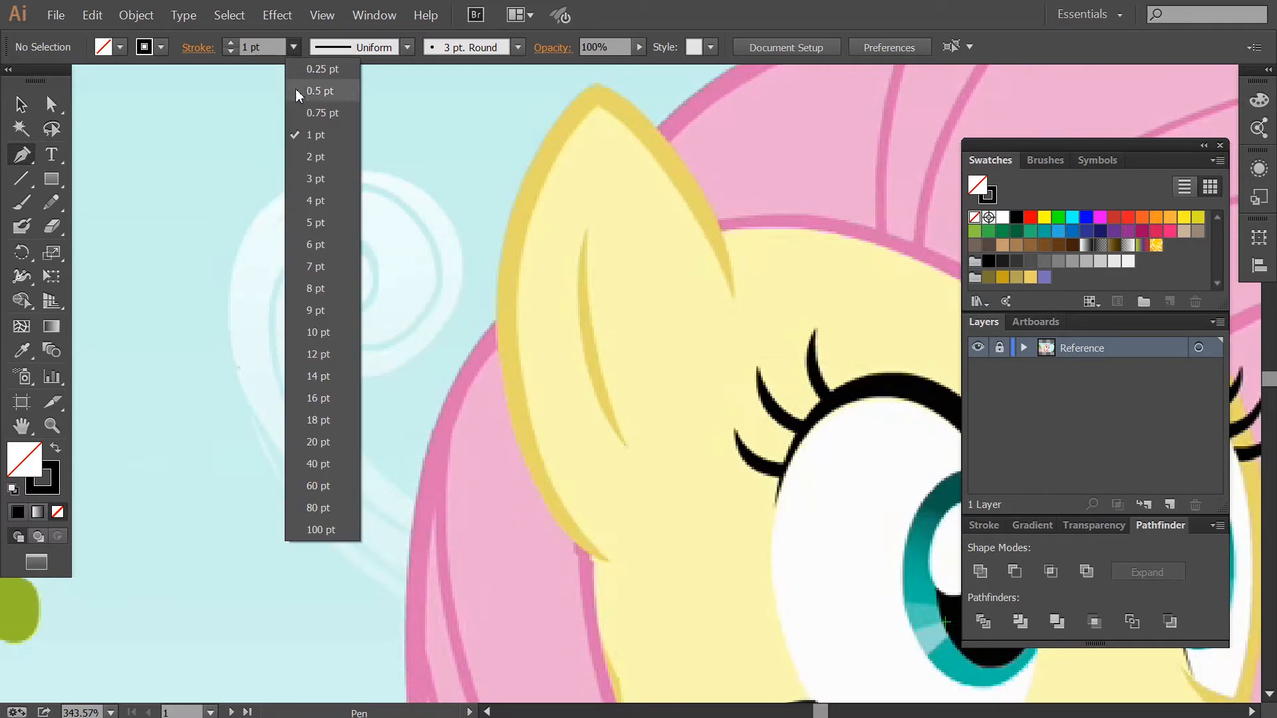
{"action": "left_click", "coordinate": [310, 290]}
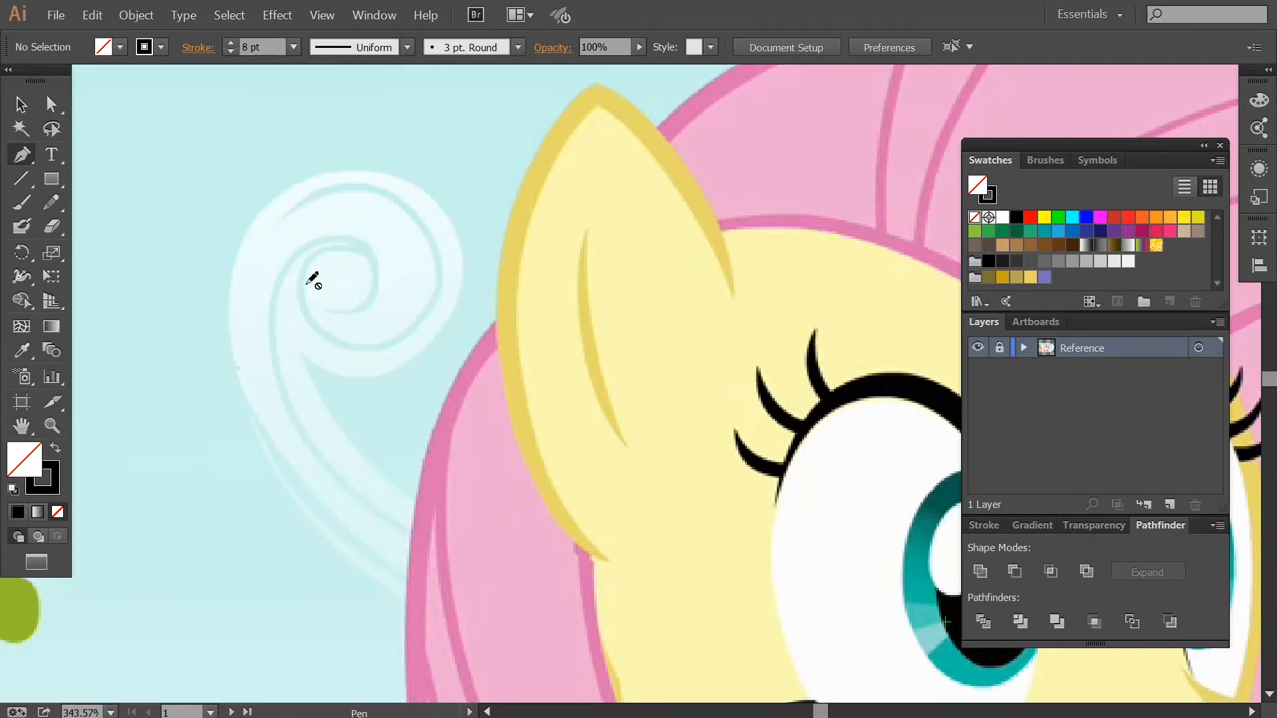
{"action": "left_click", "coordinate": [1168, 505]}
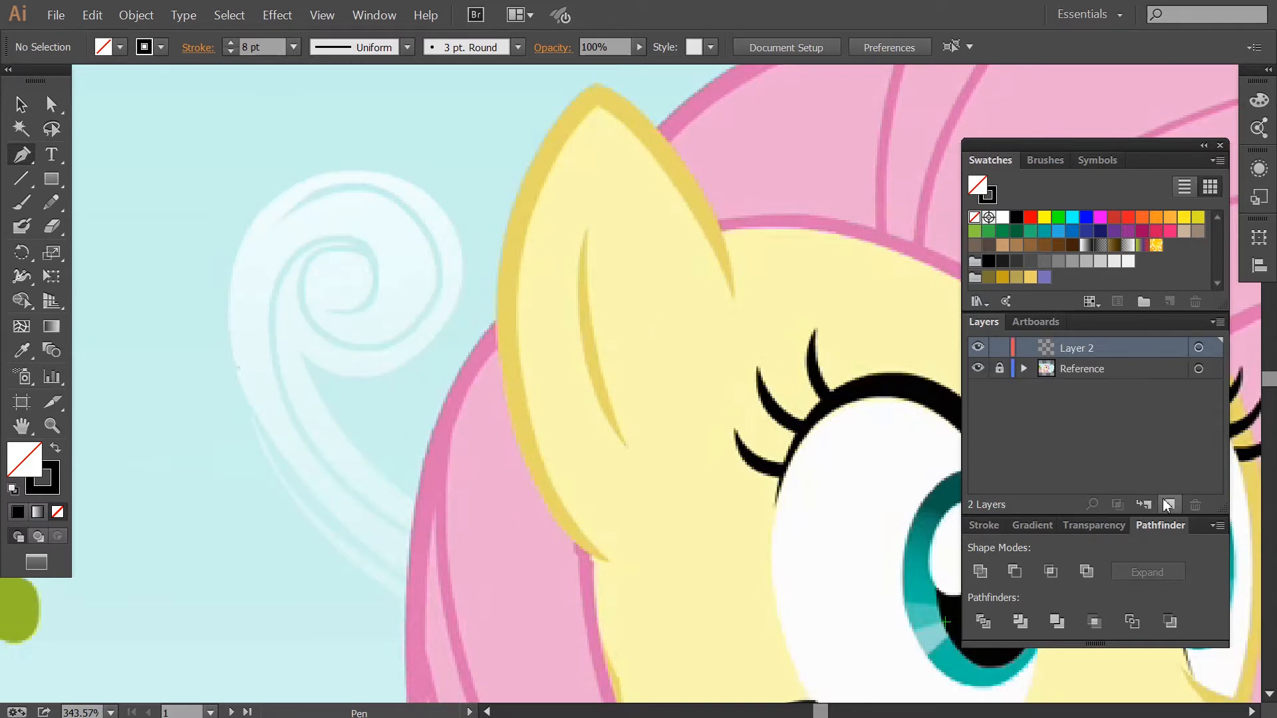
Trace the ear's outer outline with the Pen tool as a curved 8 pt path over its tip.
{"action": "left_click", "coordinate": [608, 560]}
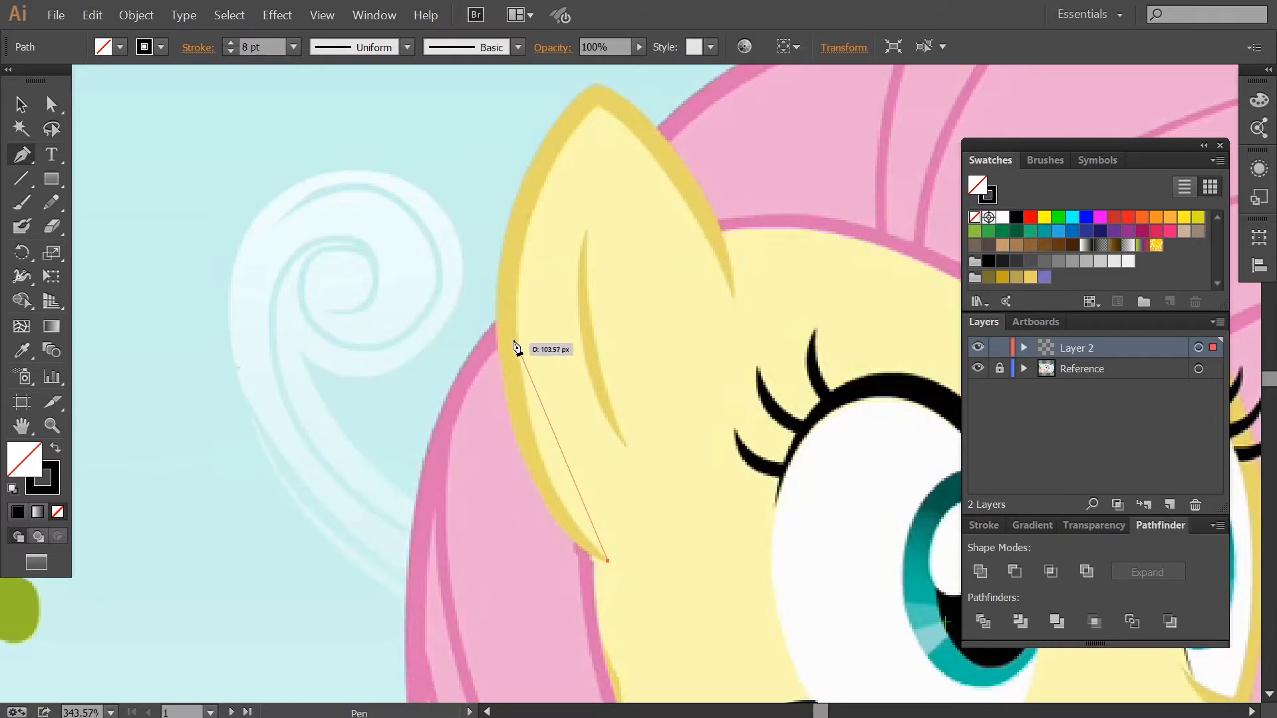
{"action": "left_click_drag", "start_coordinate": [506, 316], "coordinate": [501, 125]}
{"action": "scroll", "coordinate": [533, 333], "scroll_direction": "up", "scroll_amount": 1}
{"action": "scroll", "coordinate": [525, 366], "scroll_direction": "up", "scroll_amount": 1}
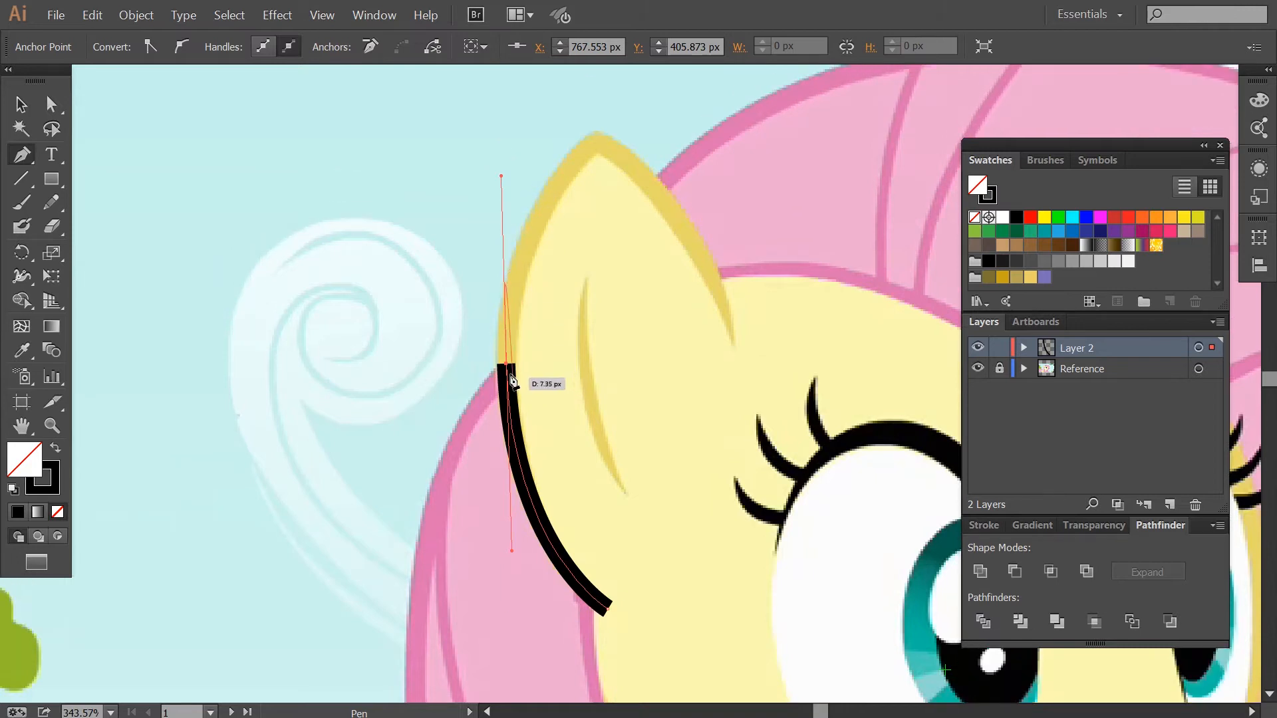
{"action": "left_click", "coordinate": [507, 364]}
{"action": "scroll", "coordinate": [566, 322], "scroll_direction": "up", "scroll_amount": 2}
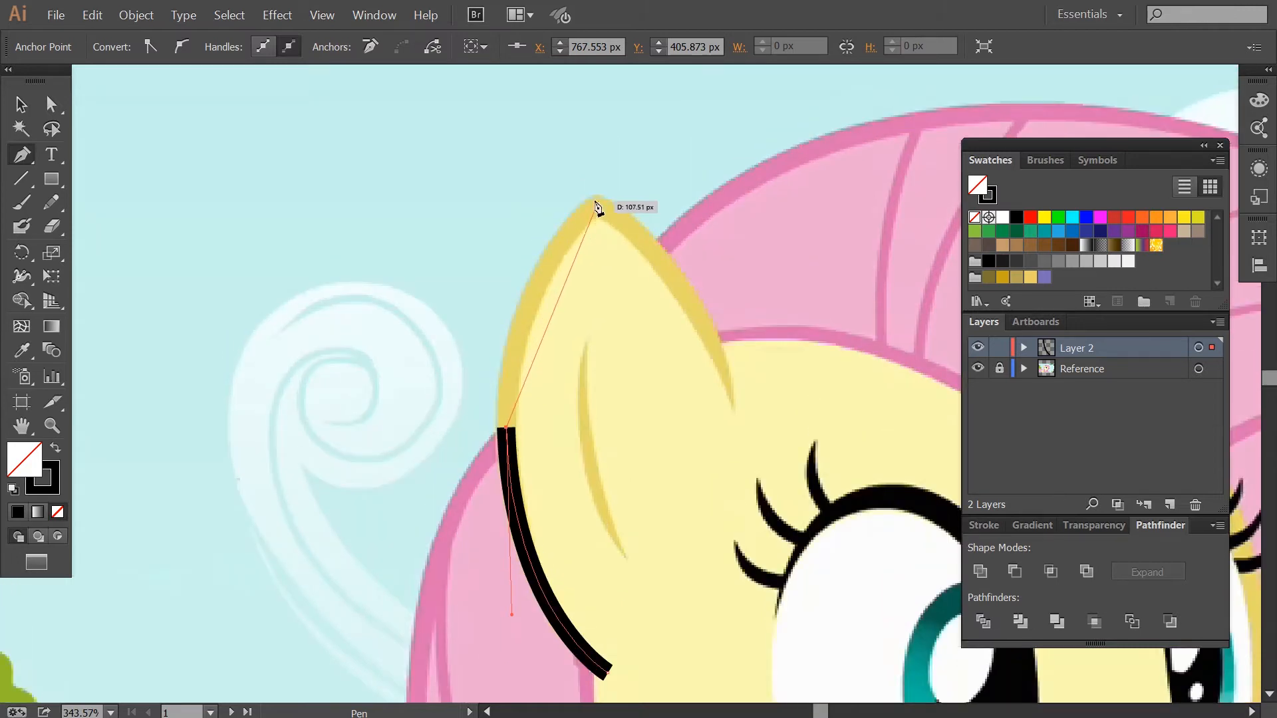
{"action": "mouse_move", "coordinate": [597, 207]}
{"action": "left_mouse_down"}
{"action": "mouse_move", "coordinate": [663, 190]}
{"action": "mouse_move", "coordinate": [692, 133]}
{"action": "left_mouse_up"}
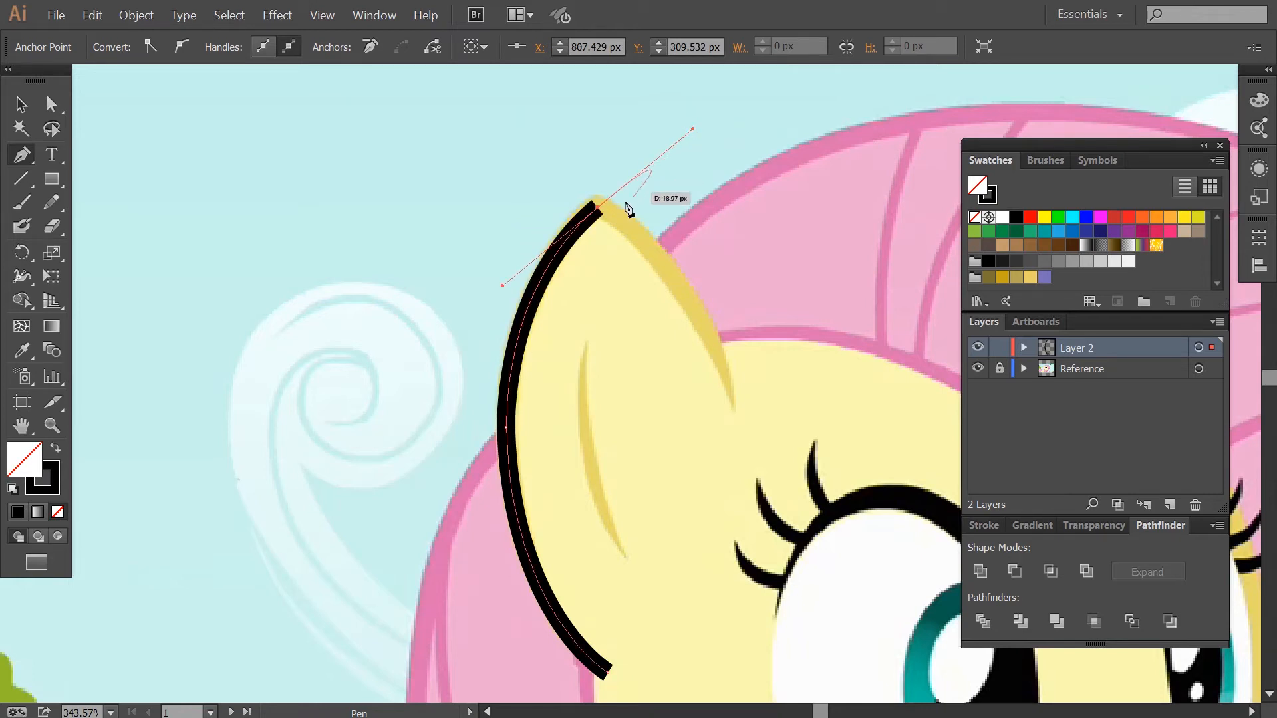
{"action": "mouse_move", "coordinate": [598, 210]}
{"action": "left_mouse_down"}
{"action": "mouse_move", "coordinate": [738, 407]}
{"action": "mouse_move", "coordinate": [782, 507]}
{"action": "mouse_move", "coordinate": [781, 567]}
{"action": "left_mouse_up"}
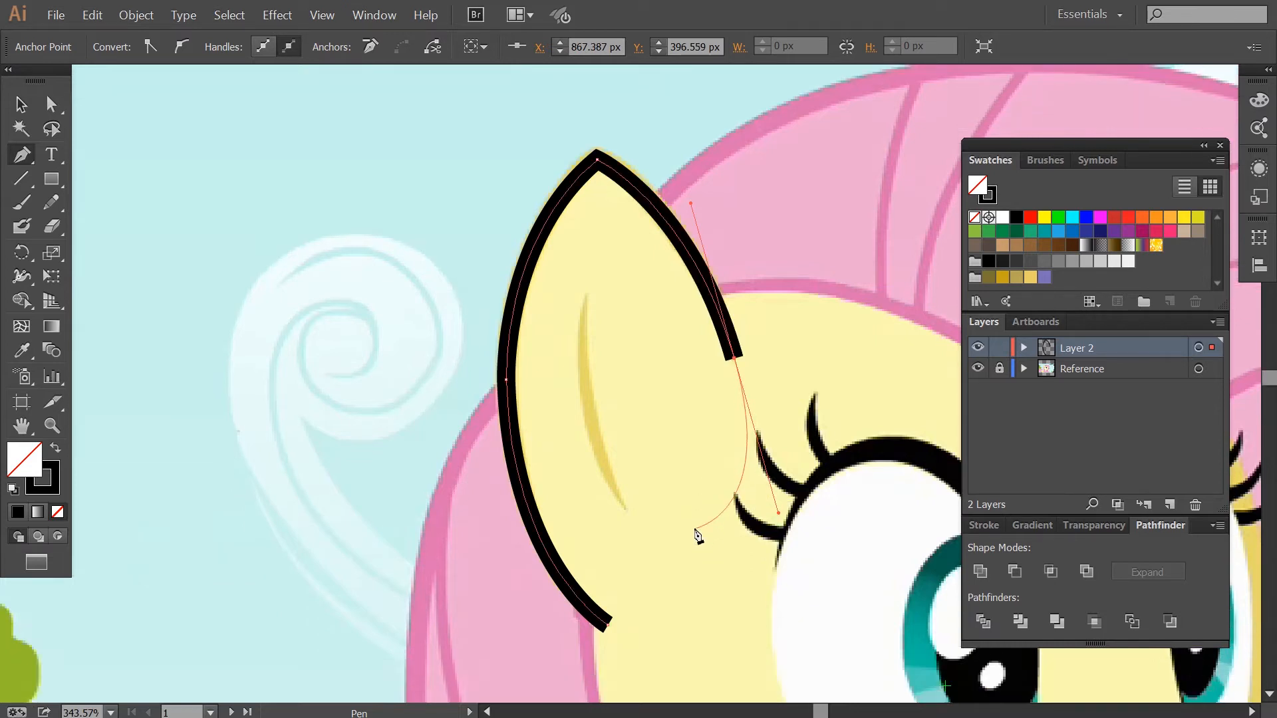
Nudge the ear outline's tip anchor up slightly with direct selection and deselect.
{"action": "key", "text": "a"}
{"action": "left_click", "coordinate": [598, 249]}
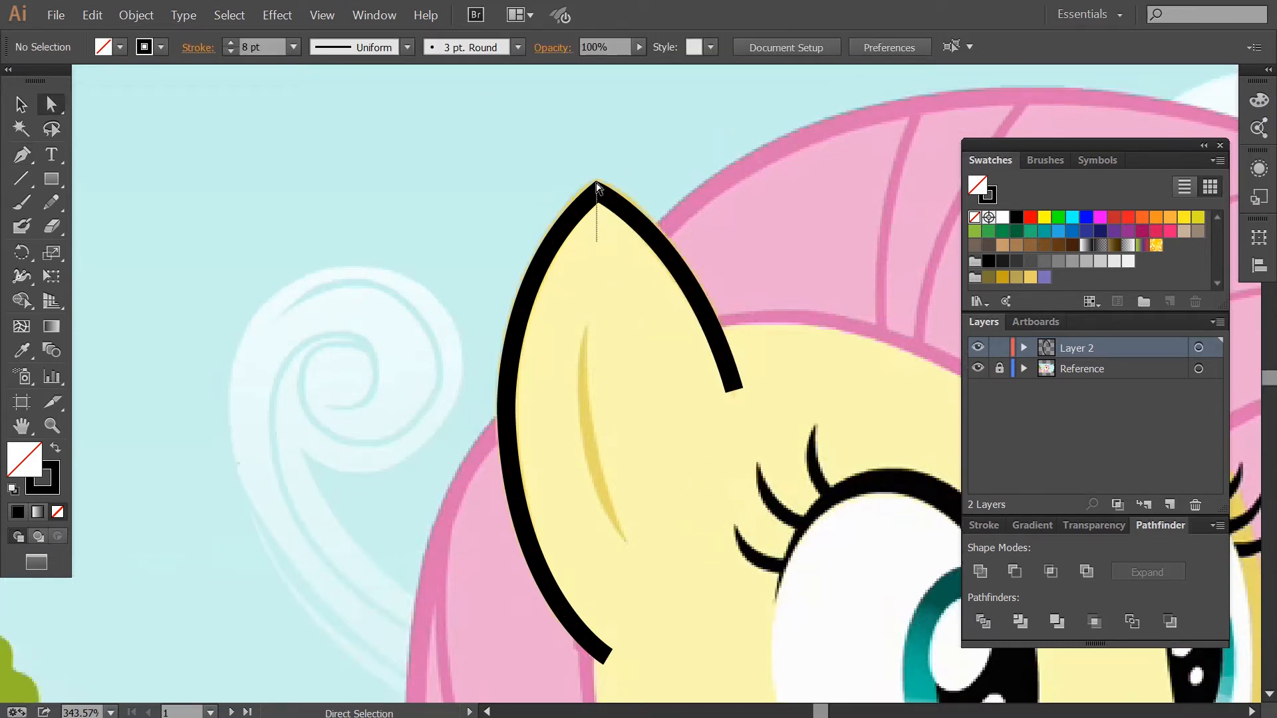
{"action": "left_click_drag", "start_coordinate": [607, 155], "coordinate": [604, 155]}
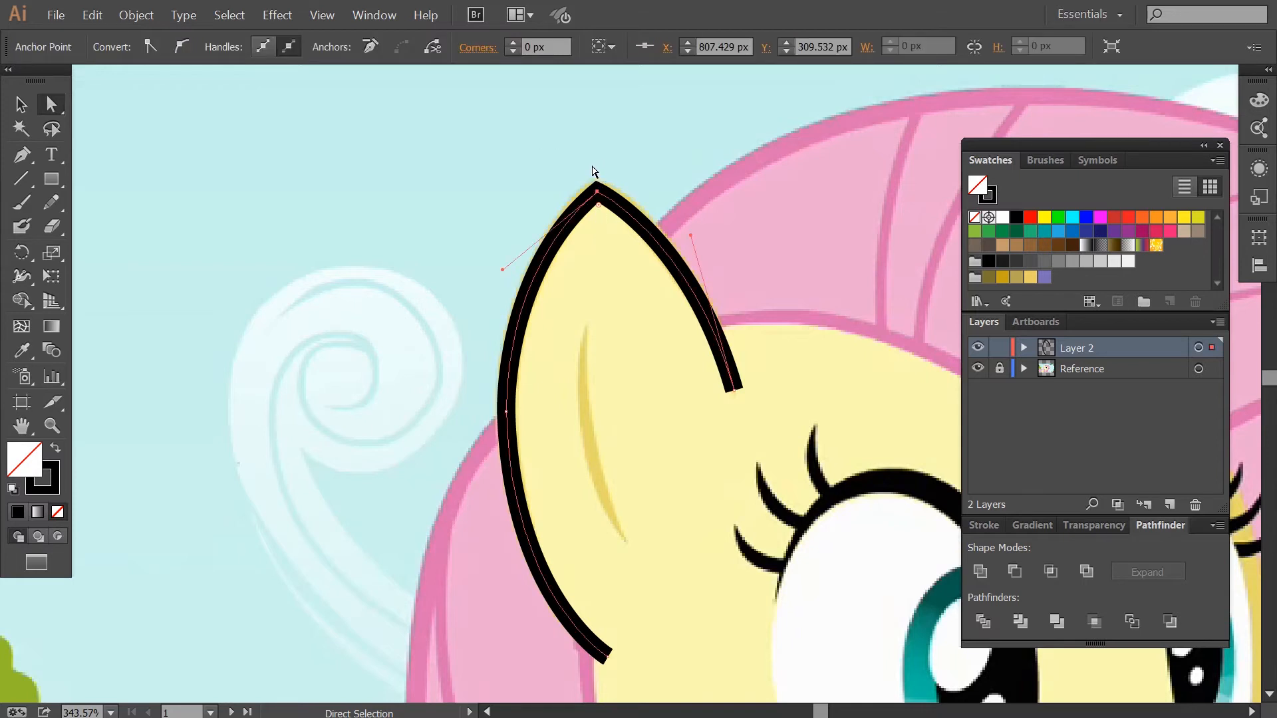
{"action": "key", "text": "Up"}
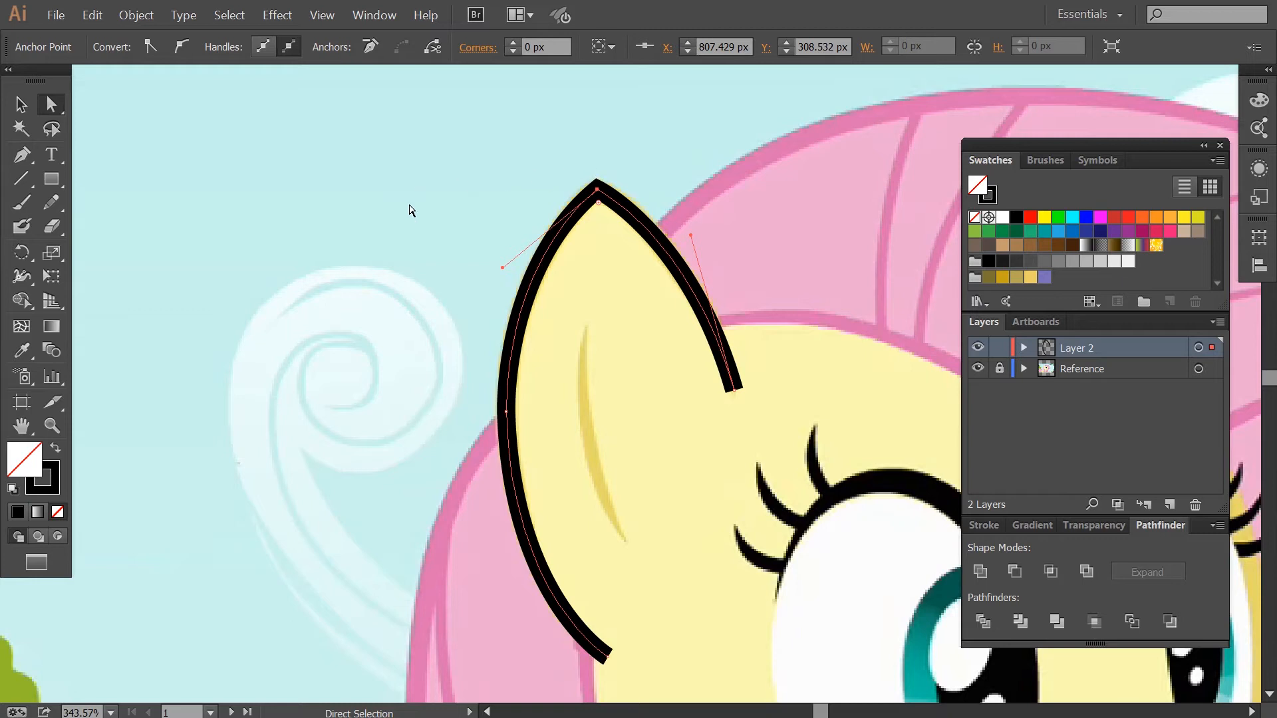
{"action": "left_click", "coordinate": [402, 234]}
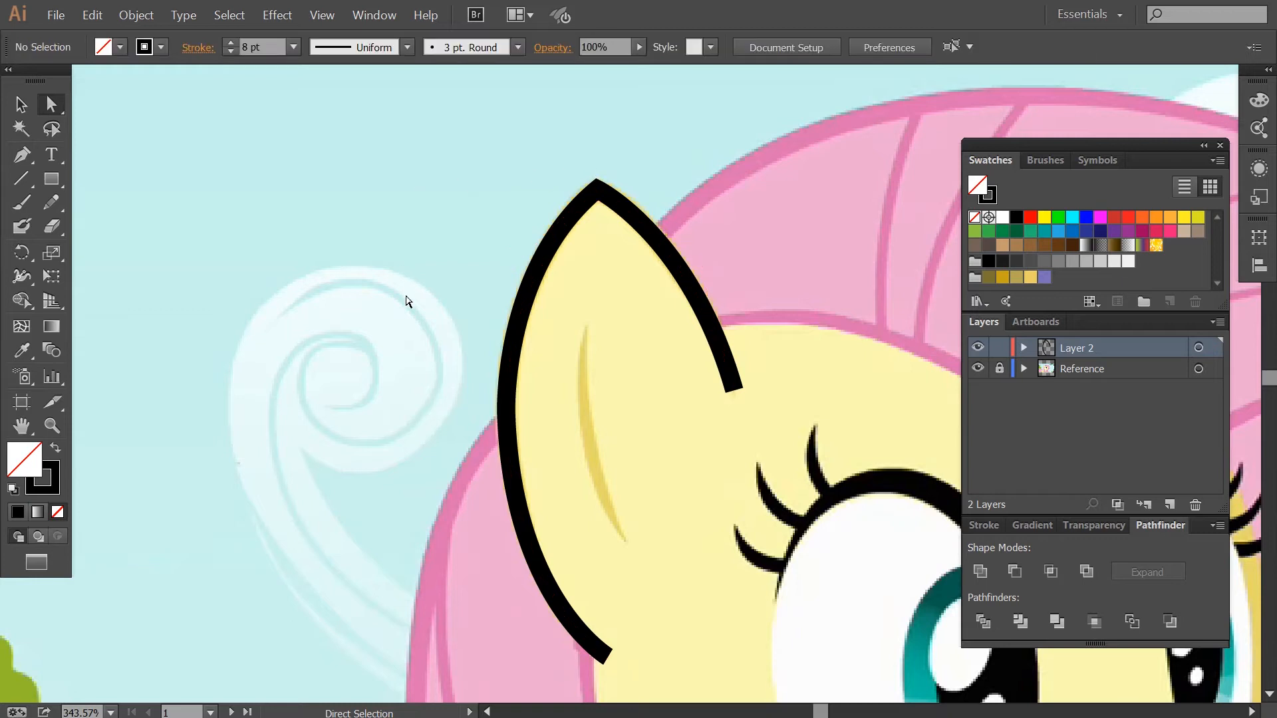
Expand the ear outline's stroke into a filled shape.
{"action": "left_click_drag", "start_coordinate": [668, 534], "coordinate": [669, 534]}
{"action": "key", "text": "ctrl+e"}
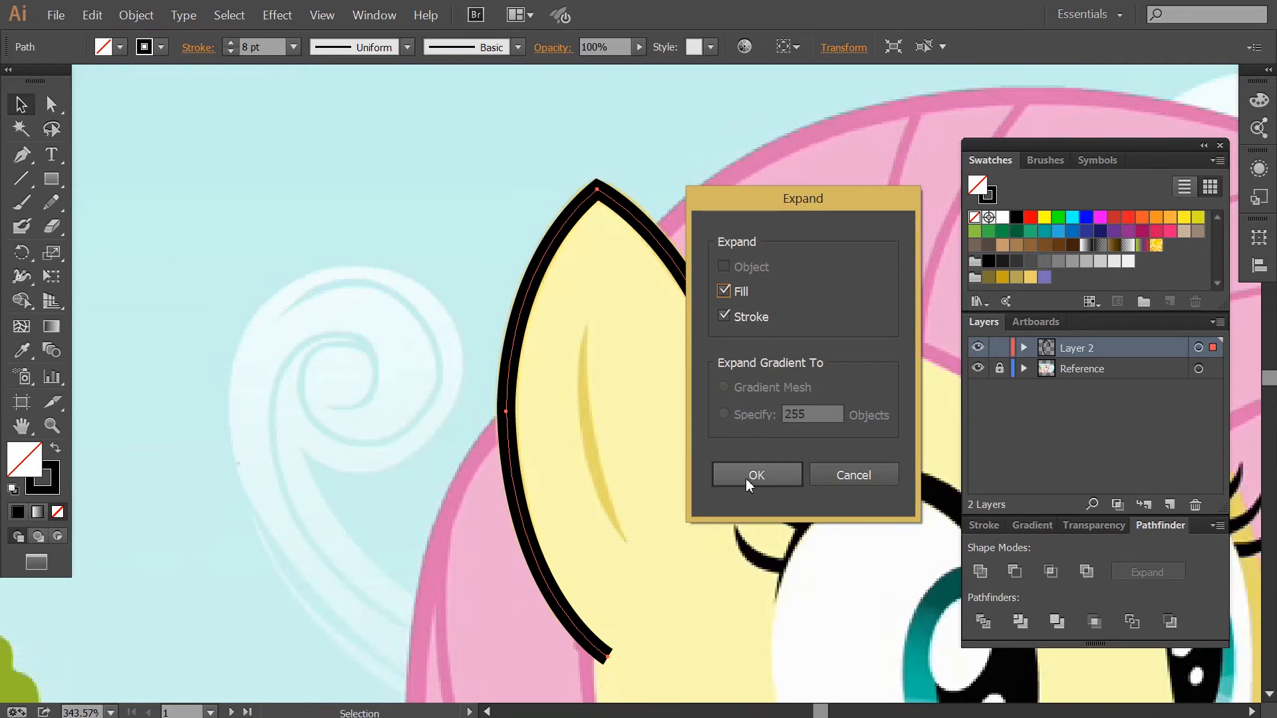
{"action": "left_click", "coordinate": [745, 478]}
Zoom into the expanded ear's lower end and reshape it into a point by moving and deleting anchors.
{"action": "scroll", "coordinate": [532, 426], "scroll_direction": "down", "scroll_amount": 2}
{"action": "key", "text": "z"}
{"action": "left_click_drag", "start_coordinate": [495, 418], "coordinate": [707, 592]}
{"action": "left_click", "coordinate": [979, 348], "text": "ctrl"}
{"action": "key", "text": "a"}
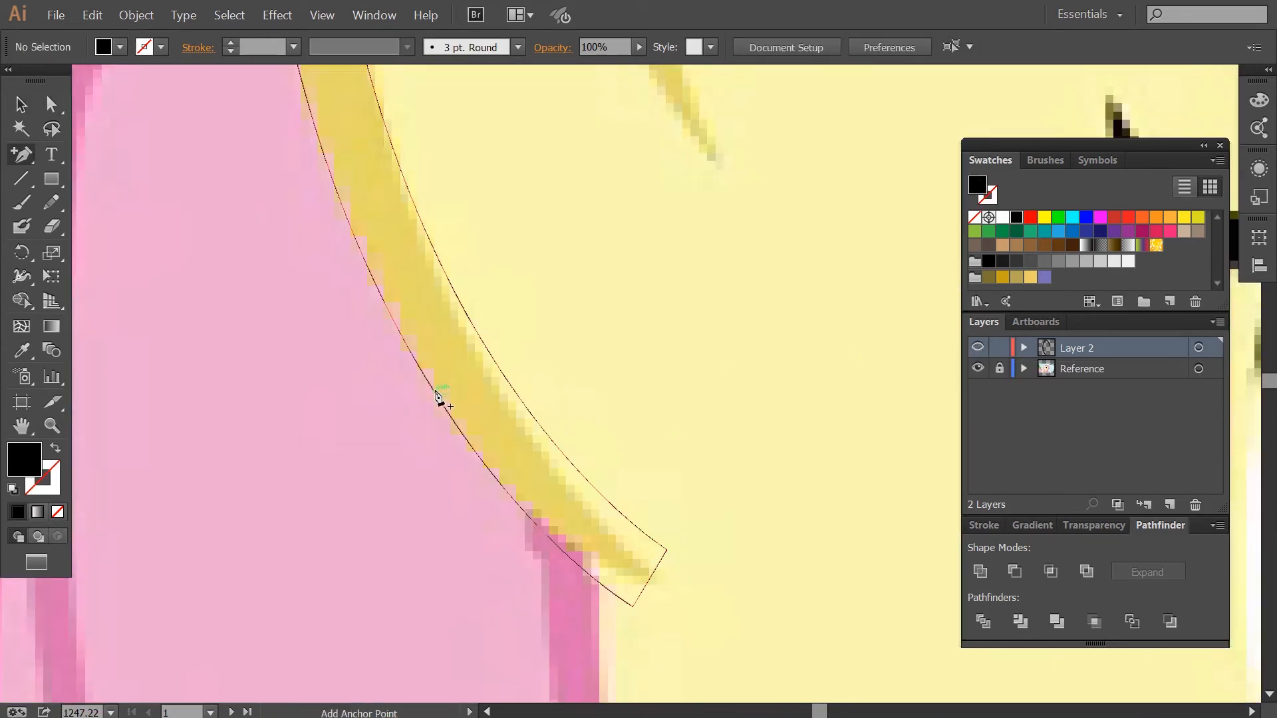
{"action": "left_click_drag", "start_coordinate": [632, 606], "coordinate": [646, 583]}
{"action": "left_click_drag", "start_coordinate": [497, 366], "coordinate": [488, 368]}
{"action": "key", "text": "minus"}
{"action": "left_click", "coordinate": [666, 550]}
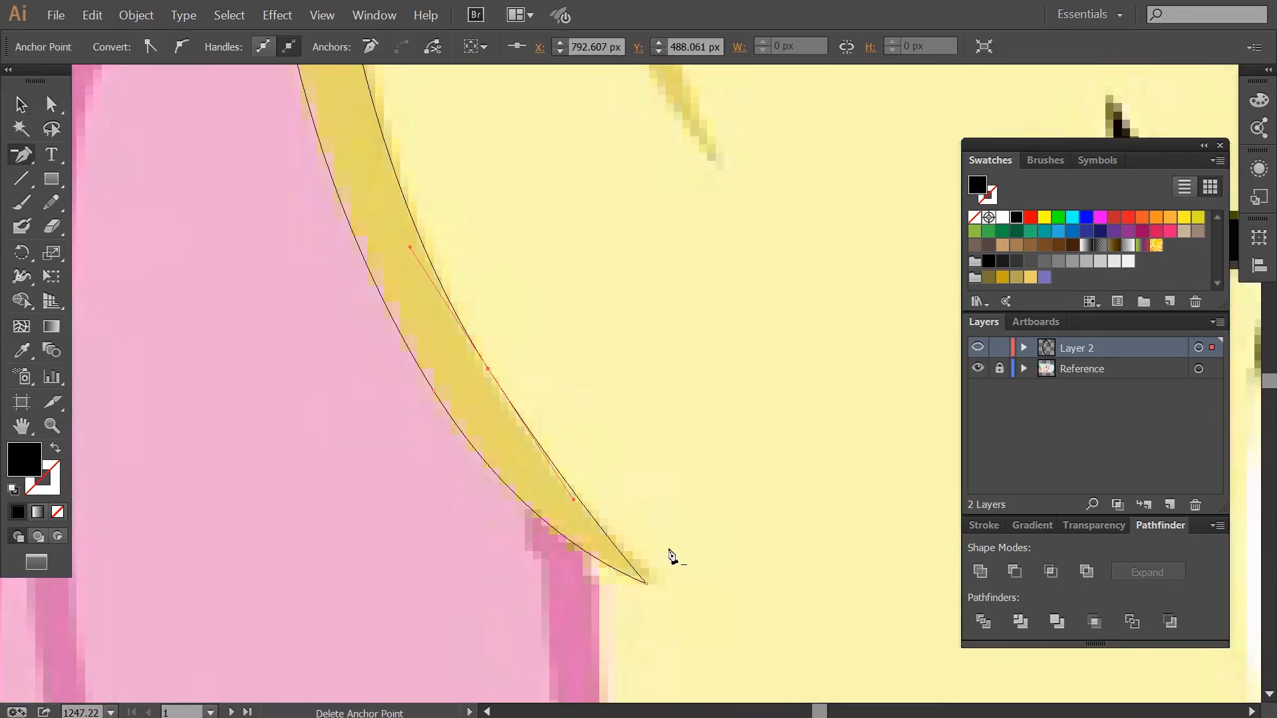
{"action": "left_click_drag", "start_coordinate": [647, 584], "coordinate": [655, 582]}
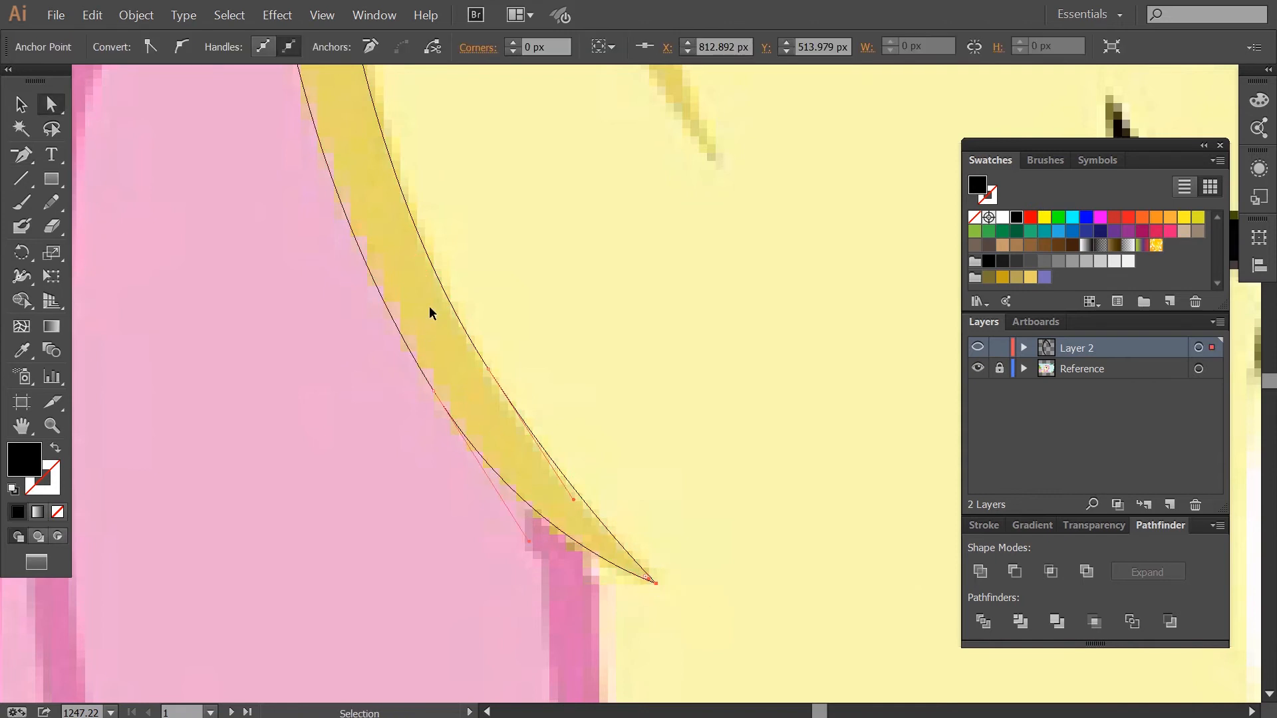
Zoom in on the ear's tip and move the inner tip anchor downward to thicken the point.
{"action": "key", "text": "ctrl+minus"}
{"action": "key", "text": "ctrl+minus"}
{"action": "key", "text": "ctrl+minus"}
{"action": "key", "text": "space"}
{"action": "left_click_drag", "start_coordinate": [439, 147], "coordinate": [449, 404]}
{"action": "key", "text": "ctrl+space"}
{"action": "left_click_drag", "start_coordinate": [452, 266], "coordinate": [510, 353]}
{"action": "left_click_drag", "start_coordinate": [436, 356], "coordinate": [714, 390]}
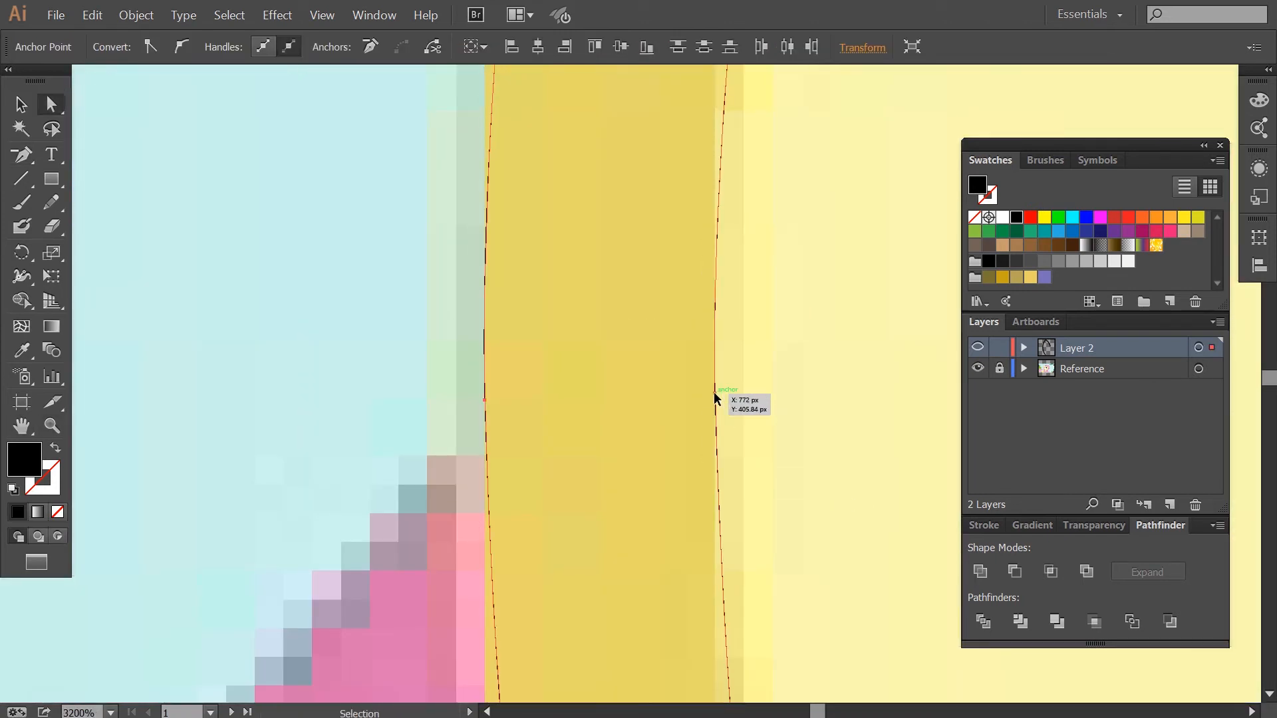
{"action": "key", "text": "ctrl+minus"}
{"action": "key", "text": "ctrl+minus"}
{"action": "key", "text": "ctrl+minus"}
{"action": "key", "text": "ctrl+minus"}
{"action": "key", "text": "ctrl+minus"}
{"action": "key", "text": "ctrl+minus"}
{"action": "key", "text": "space"}
{"action": "left_click_drag", "start_coordinate": [758, 208], "coordinate": [605, 383]}
{"action": "key", "text": "ctrl+space"}
{"action": "left_click_drag", "start_coordinate": [614, 133], "coordinate": [693, 253]}
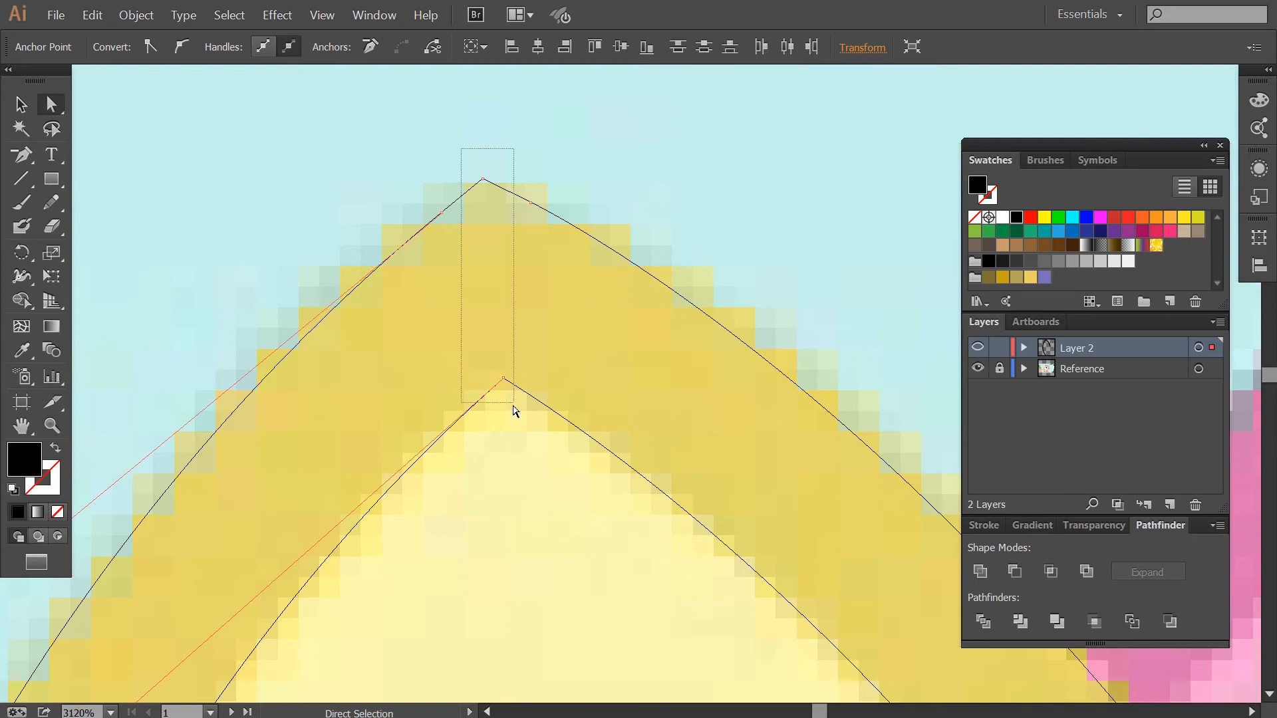
{"action": "left_click_drag", "start_coordinate": [513, 406], "coordinate": [514, 405]}
{"action": "left_click_drag", "start_coordinate": [506, 395], "coordinate": [510, 474]}
Try deleting the corner anchor at the ear outline's other lower end.
{"action": "key", "text": "ctrl+minus"}
{"action": "key", "text": "ctrl+minus"}
{"action": "key", "text": "ctrl+minus"}
{"action": "key", "text": "space"}
{"action": "left_click_drag", "start_coordinate": [736, 525], "coordinate": [566, 219]}
{"action": "left_click_drag", "start_coordinate": [705, 552], "coordinate": [547, 376]}
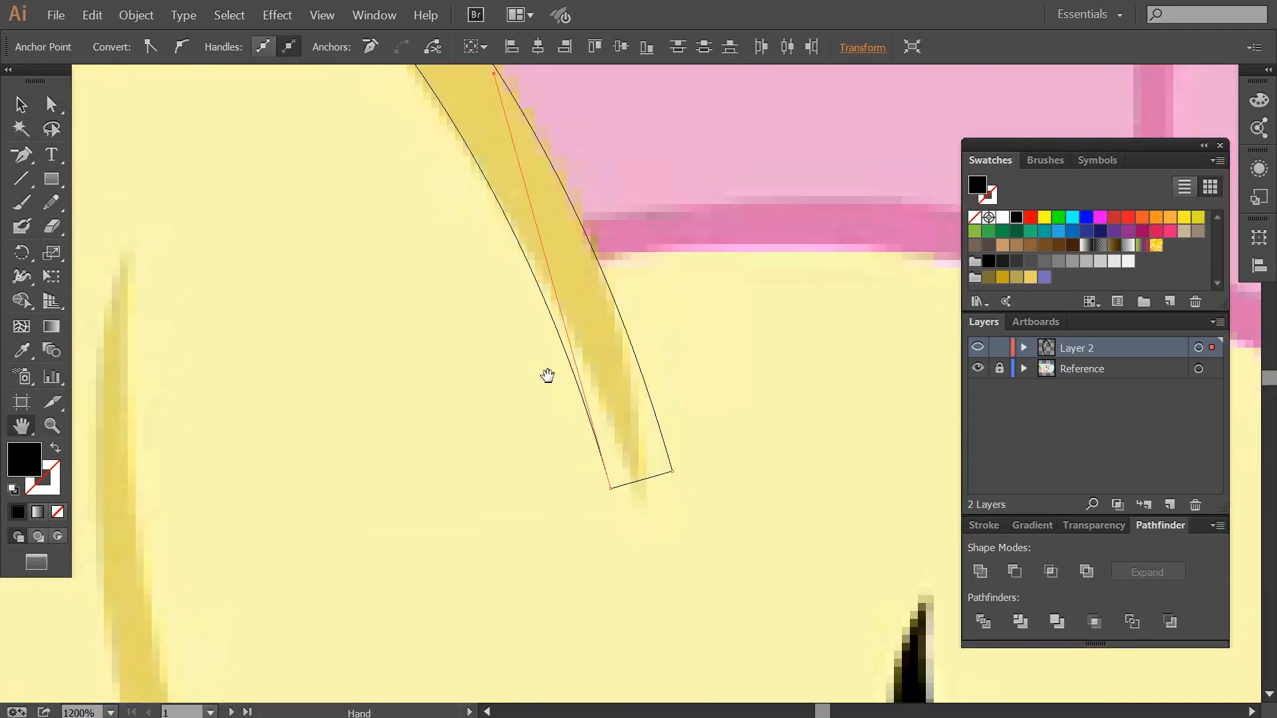
{"action": "left_click_drag", "start_coordinate": [671, 470], "coordinate": [644, 499]}
{"action": "key", "text": "minus"}
{"action": "left_click", "coordinate": [611, 489]}
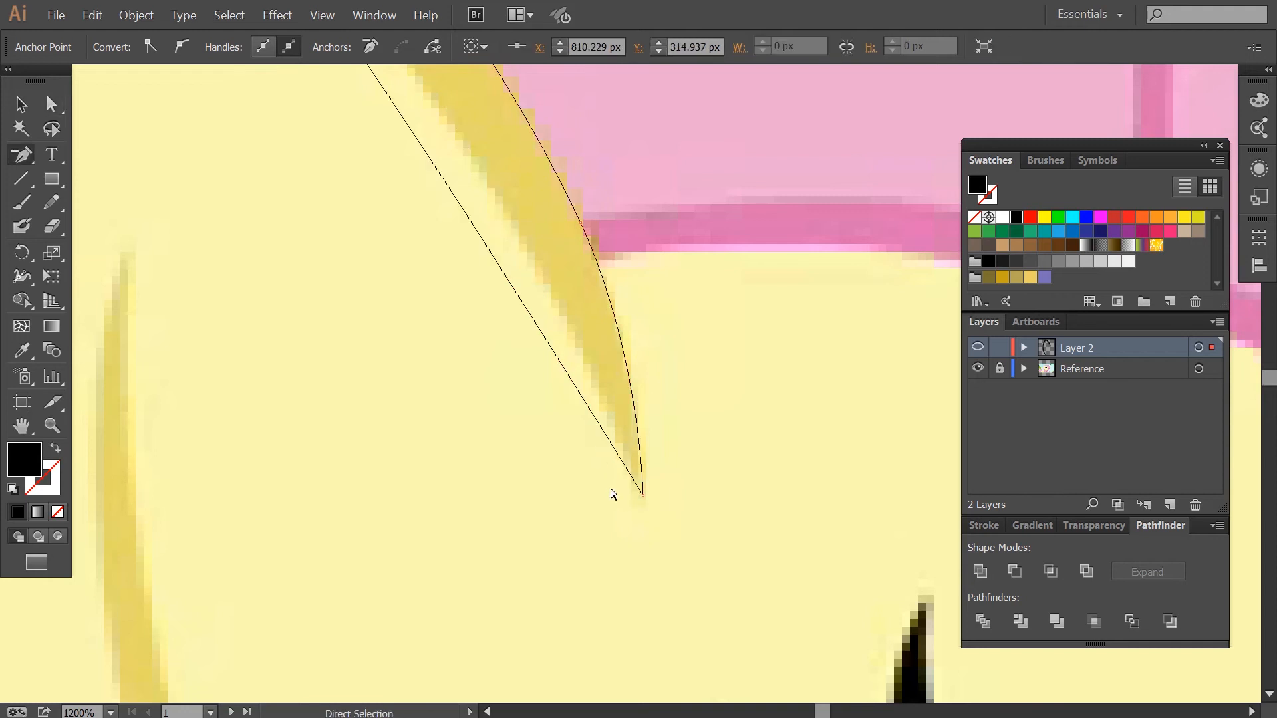
{"action": "key", "text": "ctrl+z"}
Taper the ear outline's other lower end by adding an anchor along the edge and deleting the corner anchor.
{"action": "key", "text": "plus"}
{"action": "left_click", "coordinate": [521, 245]}
{"action": "key", "text": "minus"}
{"action": "left_click", "coordinate": [611, 489]}
{"action": "key", "text": "a"}
{"action": "left_click_drag", "start_coordinate": [557, 319], "coordinate": [653, 486]}
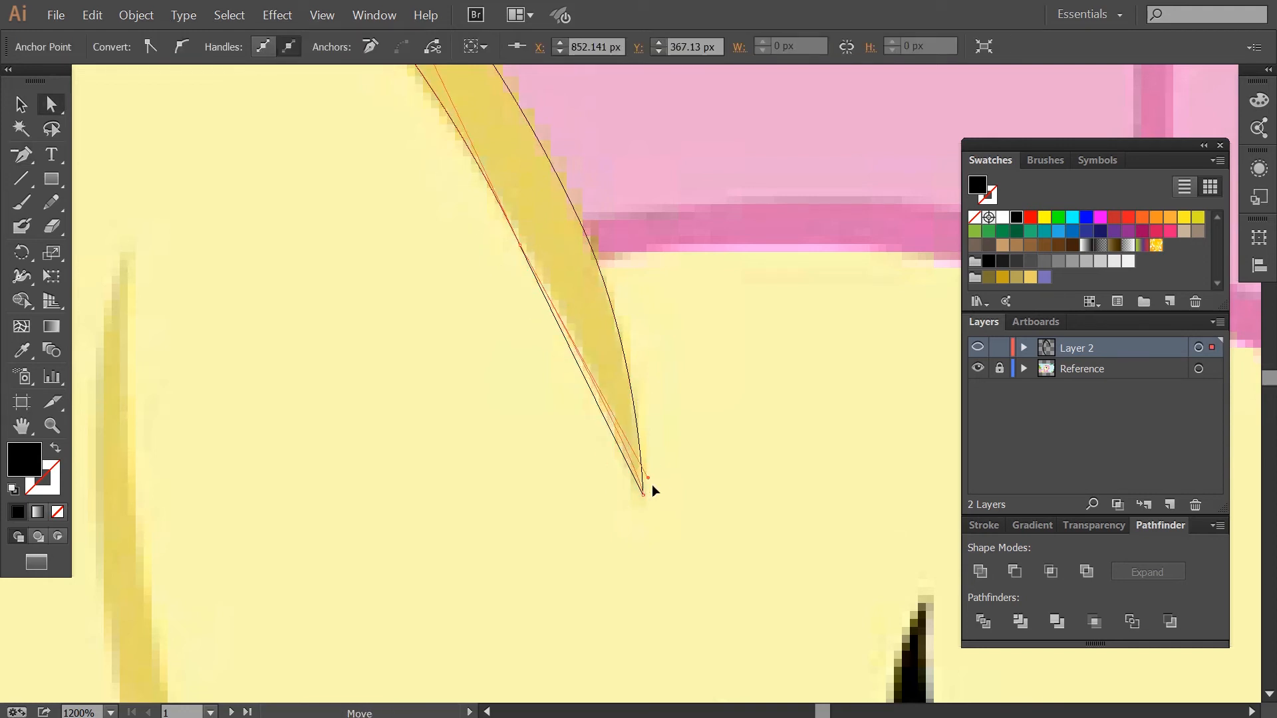
{"action": "left_click_drag", "start_coordinate": [593, 371], "coordinate": [572, 325]}
{"action": "key", "text": "ctrl+z"}
{"action": "left_click_drag", "start_coordinate": [520, 246], "coordinate": [525, 245]}
Zoom out and return to preview to review the finished ear outline.
{"action": "key", "text": "ctrl+minus"}
{"action": "key", "text": "ctrl+minus"}
{"action": "key", "text": "ctrl+minus"}
{"action": "scroll", "coordinate": [599, 267], "scroll_direction": "down", "scroll_amount": 5}
{"action": "left_click", "coordinate": [978, 347], "text": "ctrl"}
{"action": "left_click", "coordinate": [643, 371]}
{"action": "scroll", "coordinate": [643, 371], "scroll_direction": "down", "scroll_amount": 4}
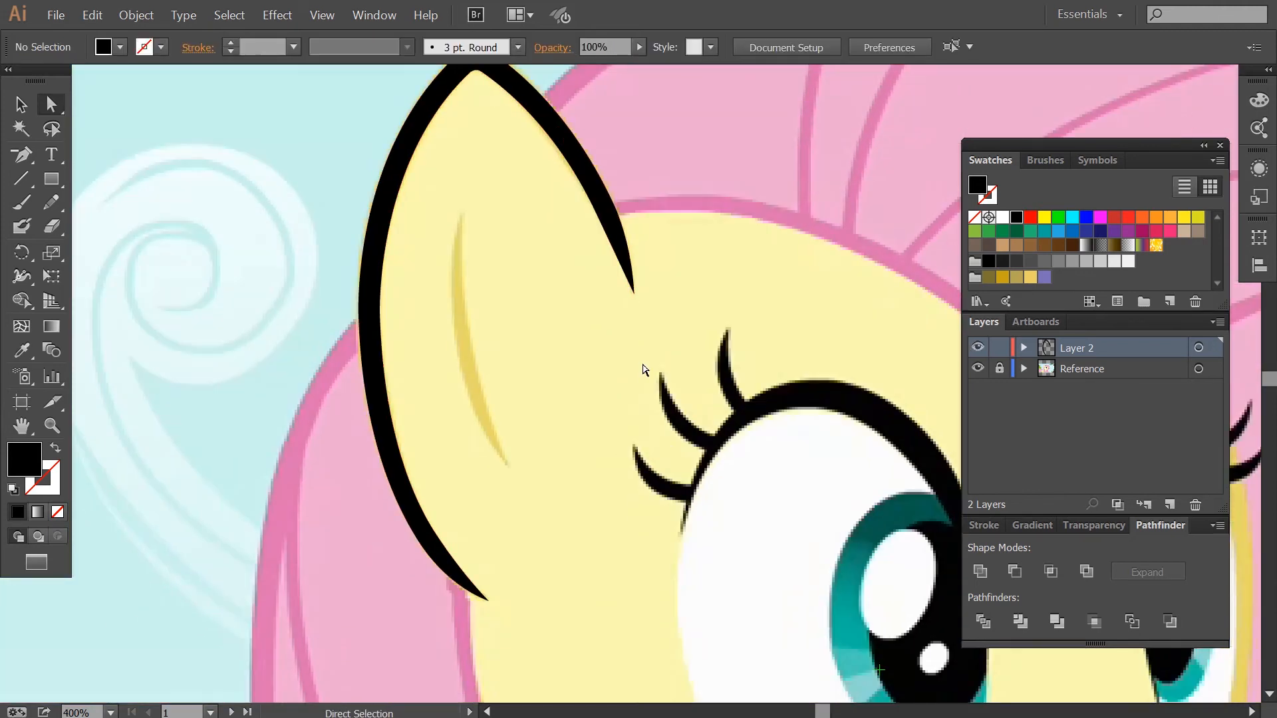
{"action": "scroll", "coordinate": [643, 369], "scroll_direction": "up", "scroll_amount": 1}
{"action": "left_click_drag", "start_coordinate": [377, 364], "coordinate": [260, 360]}
{"action": "key", "text": "ctrl+z"}
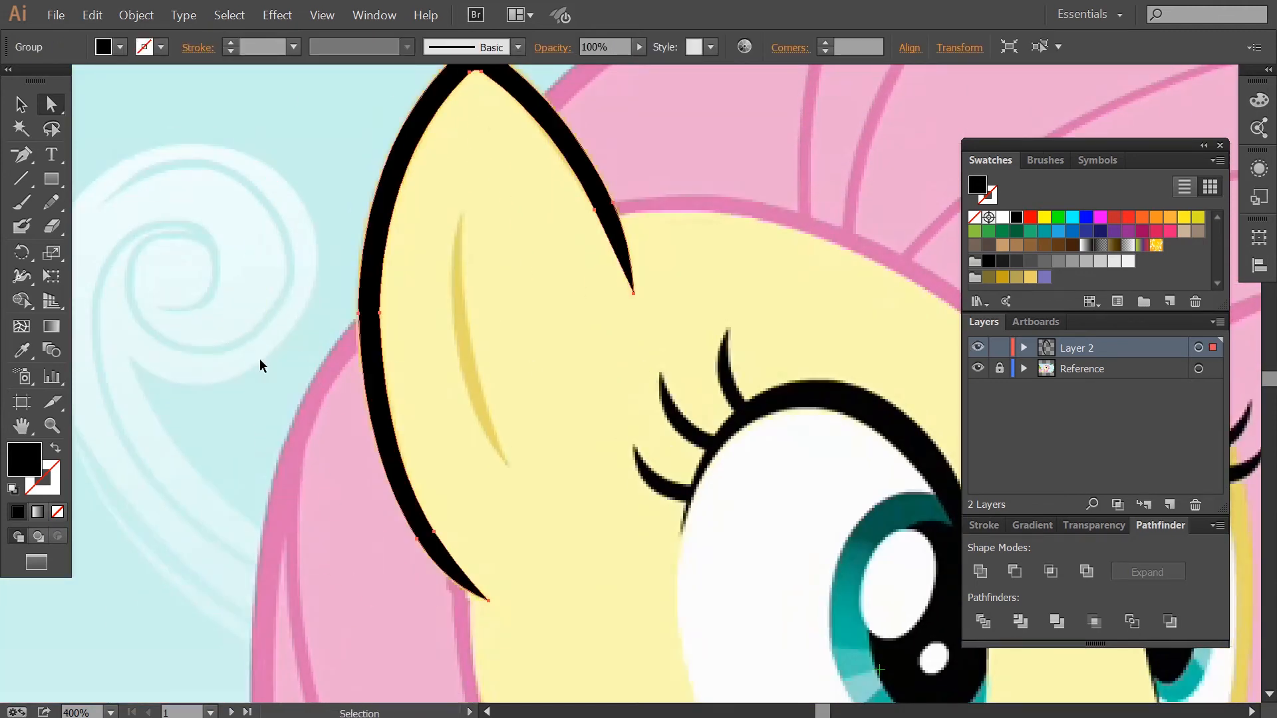
Trace the inner ear line with the Pen tool as a curved path and swap its fill to a stroke.
{"action": "scroll", "coordinate": [260, 361], "scroll_direction": "down", "scroll_amount": 1}
{"action": "key", "text": "z"}
{"action": "left_click_drag", "start_coordinate": [425, 180], "coordinate": [562, 399]}
{"action": "left_click", "coordinate": [628, 611], "text": "ctrl"}
{"action": "left_click", "coordinate": [641, 624]}
{"action": "left_click_drag", "start_coordinate": [519, 329], "coordinate": [497, 130]}
{"action": "scroll", "coordinate": [519, 123], "scroll_direction": "up", "scroll_amount": 2}
{"action": "left_click", "coordinate": [530, 105]}
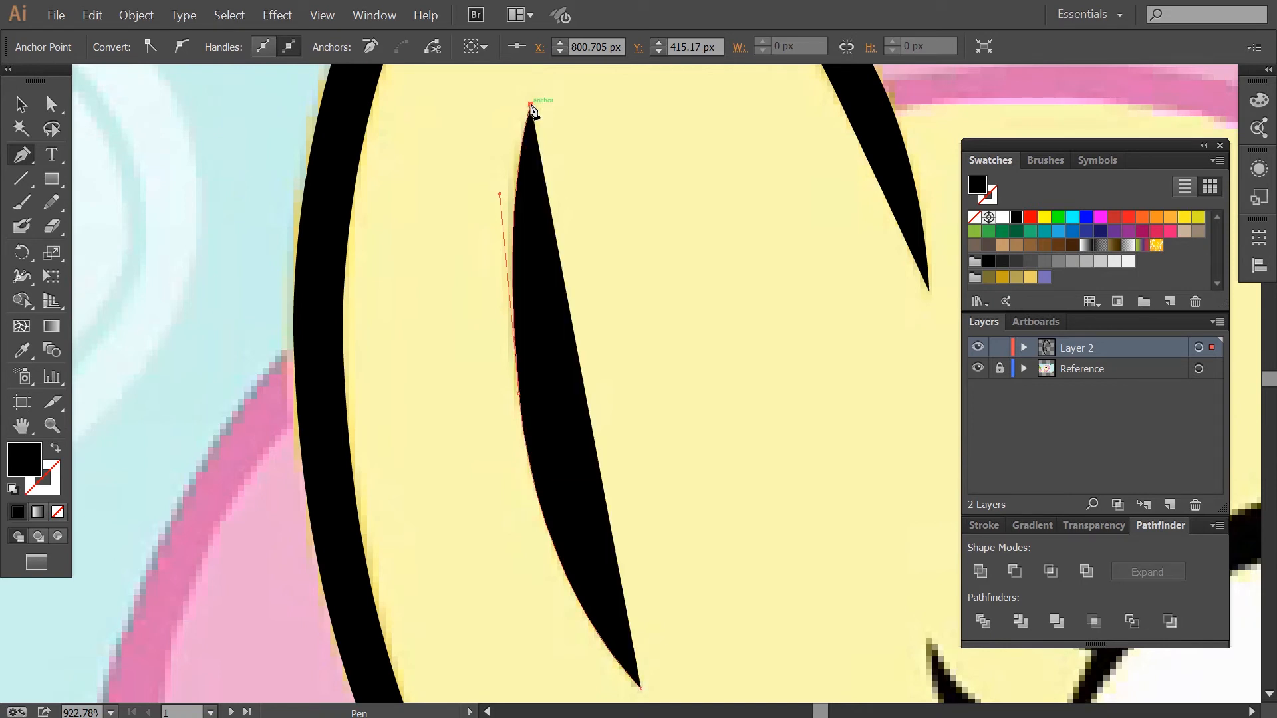
{"action": "left_click", "coordinate": [55, 447]}
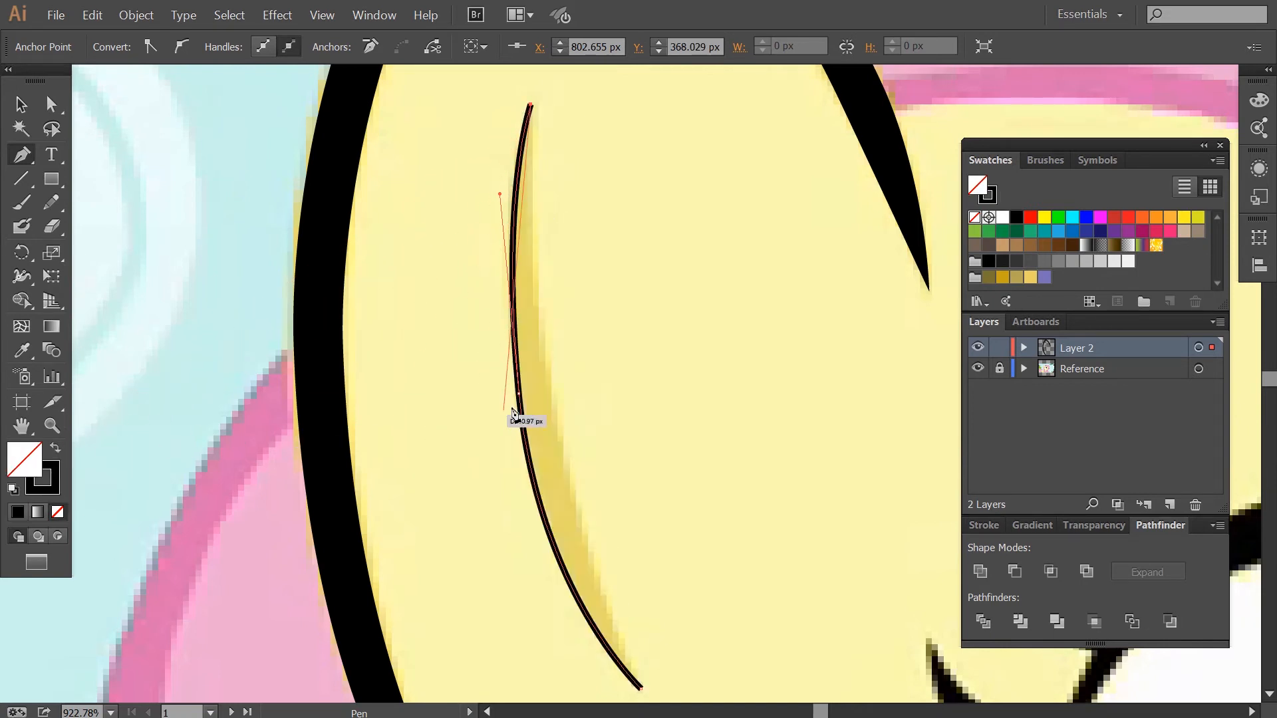
Curve the inner ear line's edge and close it at its lower tip into a tapered shape.
{"action": "left_click_drag", "start_coordinate": [553, 408], "coordinate": [570, 472]}
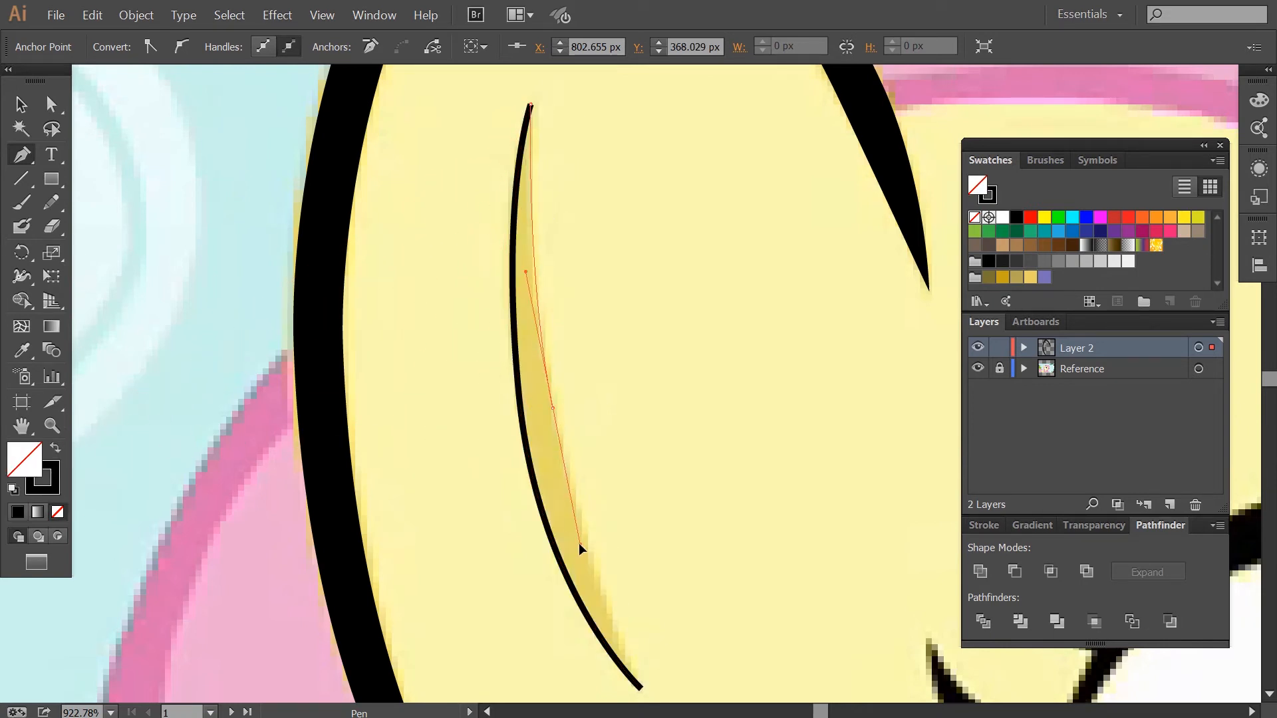
{"action": "scroll", "coordinate": [582, 548], "scroll_direction": "down", "scroll_amount": 2}
{"action": "left_click", "coordinate": [641, 627]}
{"action": "left_click", "coordinate": [638, 627]}
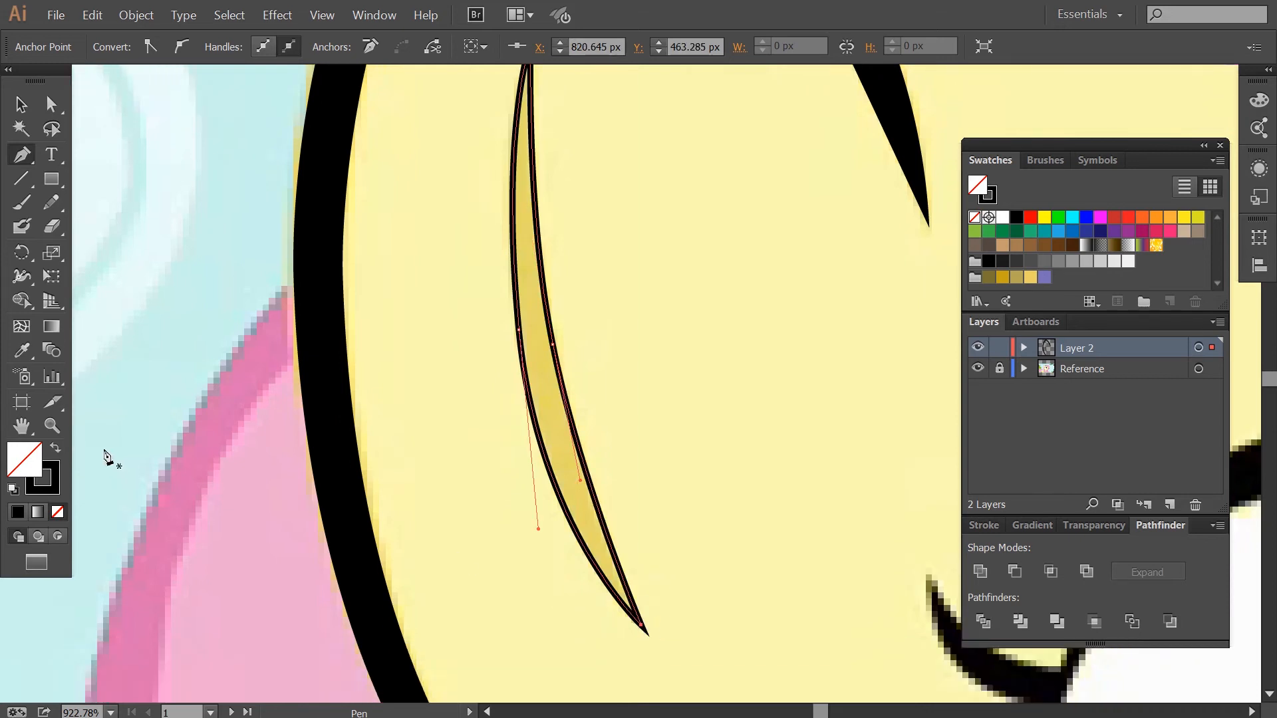
Swap the inner ear shape to a black fill and reposition an anchor on its inner edge.
{"action": "left_click", "coordinate": [55, 447]}
{"action": "key", "text": "a"}
{"action": "left_click", "coordinate": [573, 344]}
{"action": "left_click", "coordinate": [553, 344]}
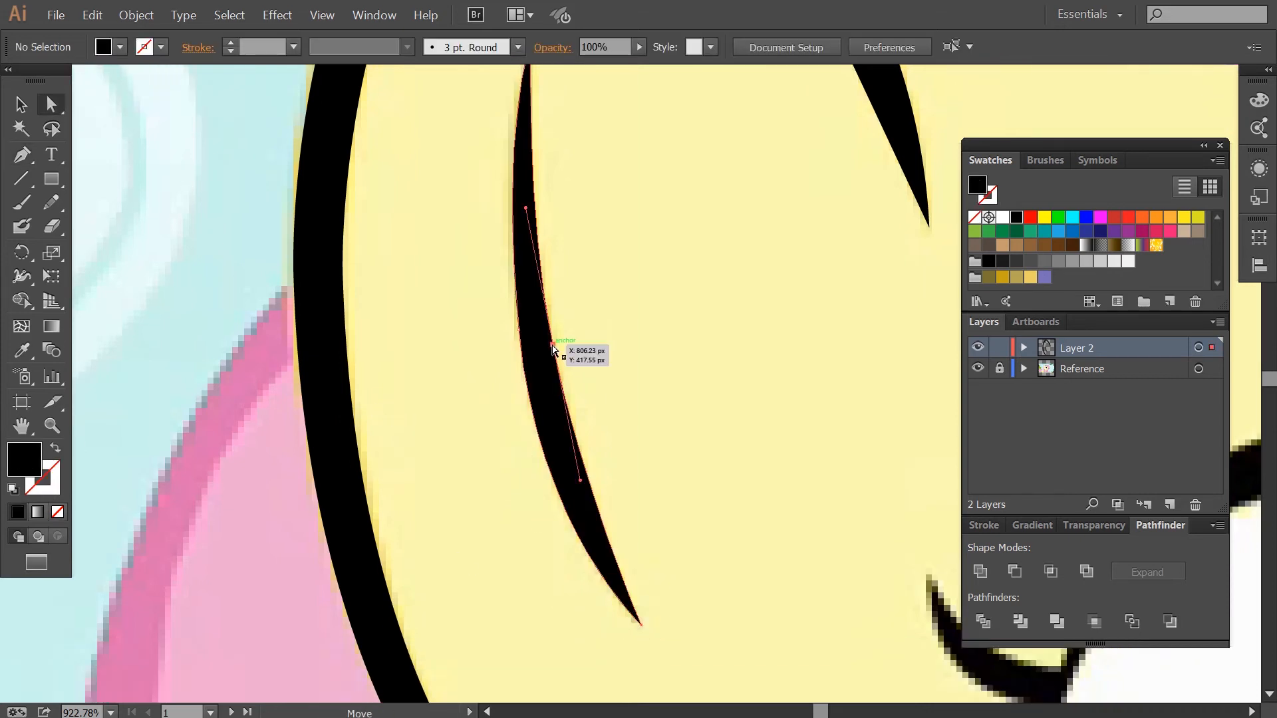
Hide the reference layer to review the traced ear lines, then zoom out and show it again.
{"action": "left_click", "coordinate": [978, 348], "text": "ctrl"}
{"action": "left_click", "coordinate": [579, 319]}
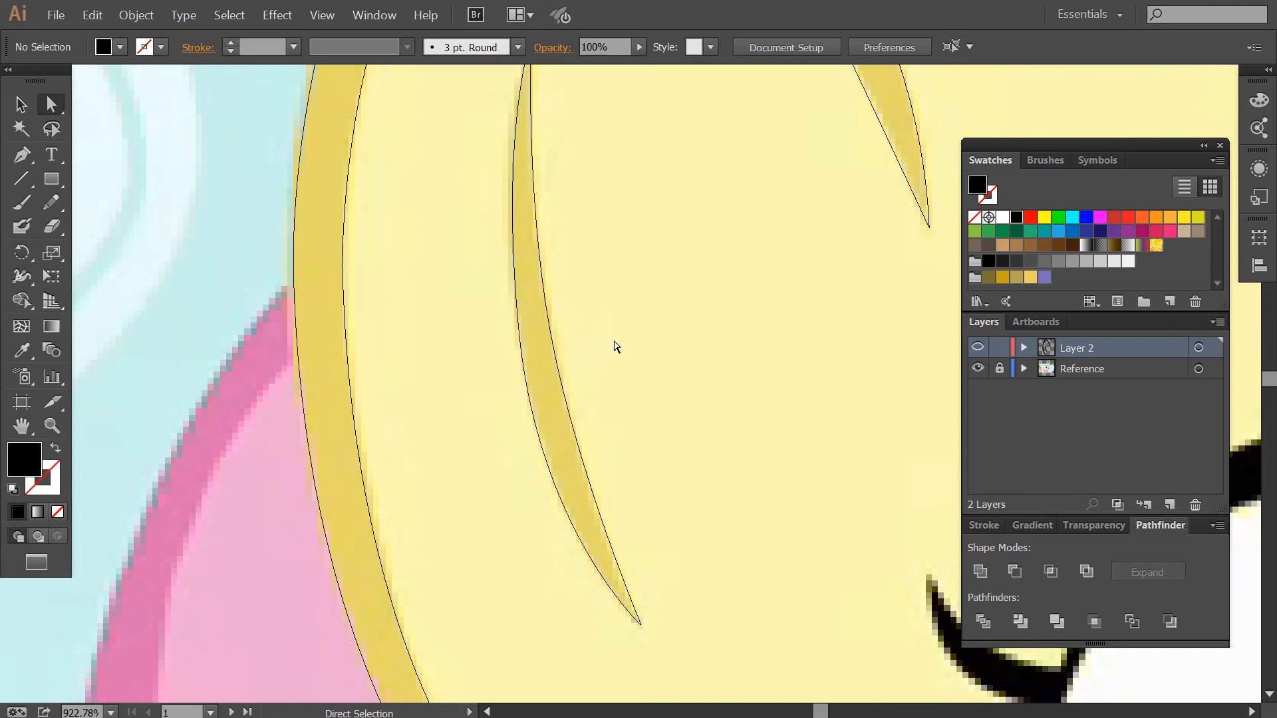
{"action": "key", "text": "ctrl+minus"}
{"action": "key", "text": "ctrl+minus"}
{"action": "key", "text": "ctrl+minus"}
{"action": "left_click", "coordinate": [977, 347], "text": "ctrl"}
{"action": "left_click_drag", "start_coordinate": [847, 381], "coordinate": [677, 245]}
Draw an unfilled curved path with the Pen tool from the ear's lower tip up to its upper point.
{"action": "left_click", "coordinate": [58, 511]}
{"action": "left_click", "coordinate": [22, 154]}
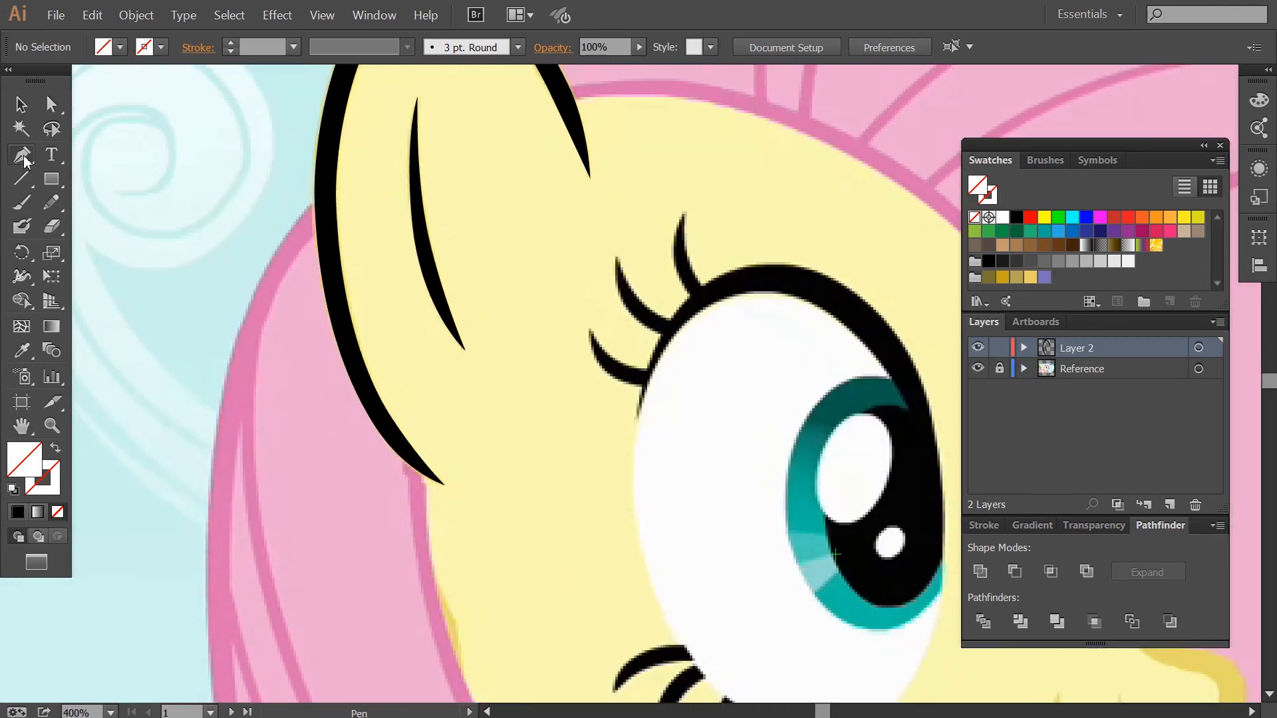
{"action": "left_click", "coordinate": [445, 484]}
{"action": "left_click", "coordinate": [590, 177]}
{"action": "left_click_drag", "start_coordinate": [592, 139], "coordinate": [588, 111]}
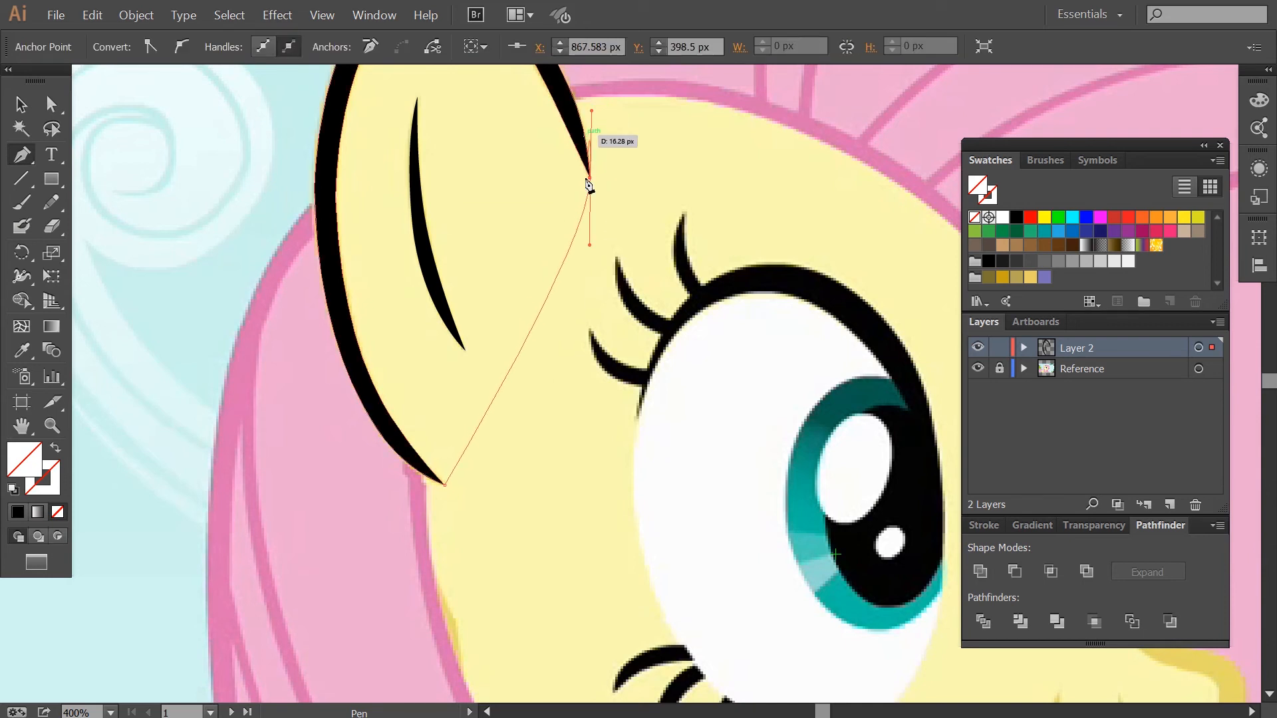
{"action": "key", "text": "a"}
{"action": "left_click_drag", "start_coordinate": [591, 245], "coordinate": [595, 344]}
Select all the ear paths and fill the ear interior with colour 3726DD using the Live Paint Bucket.
{"action": "key", "text": "v"}
{"action": "left_click_drag", "start_coordinate": [273, 495], "coordinate": [625, 106]}
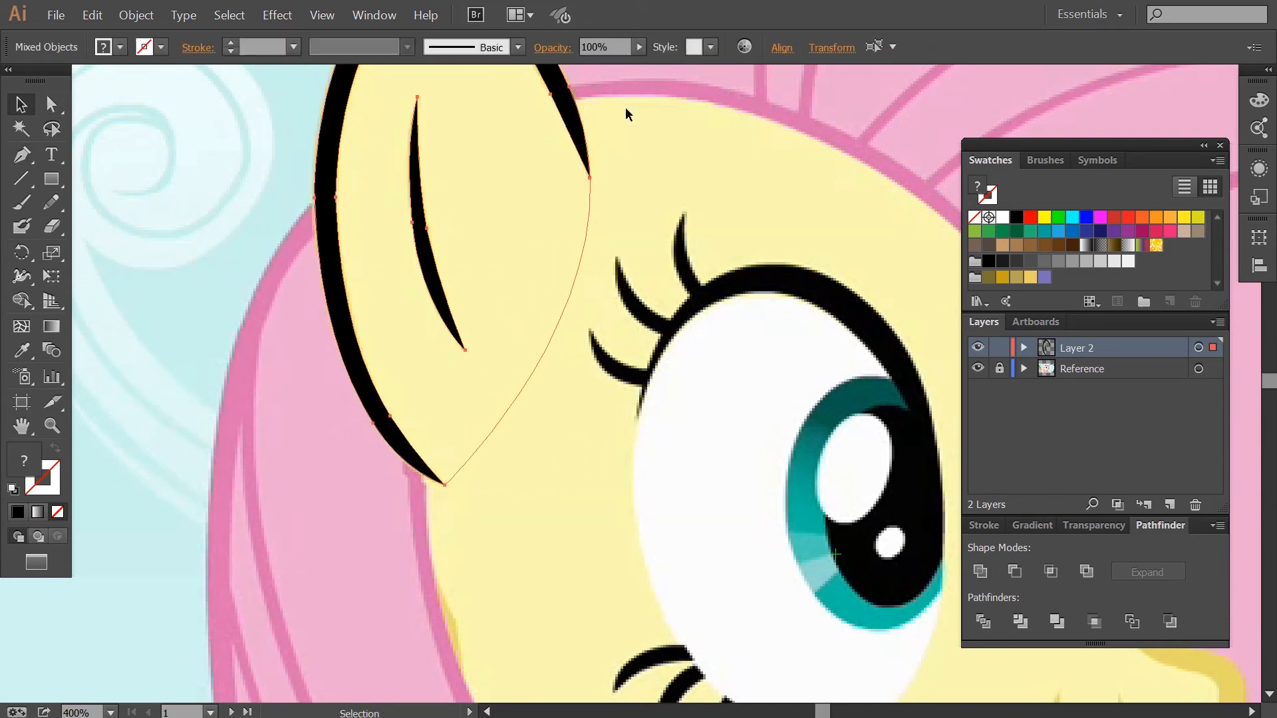
{"action": "left_click_drag", "start_coordinate": [30, 303], "coordinate": [68, 322]}
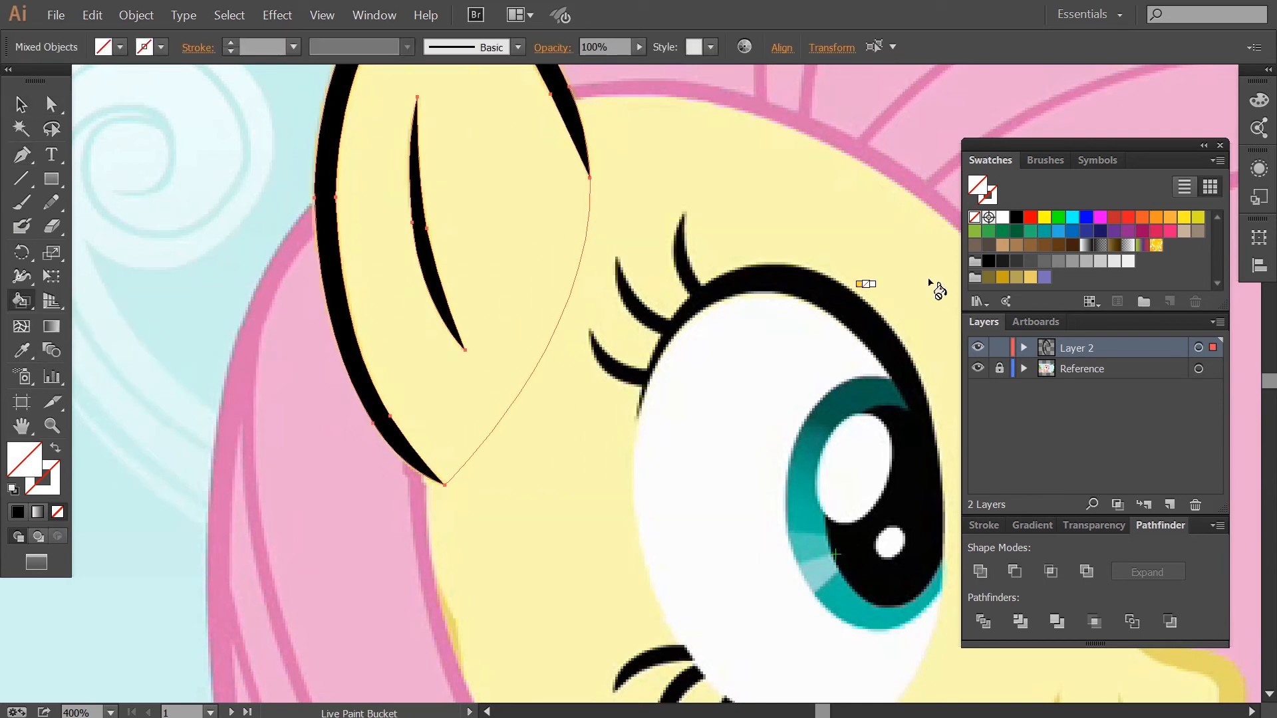
{"action": "double_click", "coordinate": [27, 473]}
{"action": "left_click", "coordinate": [901, 330]}
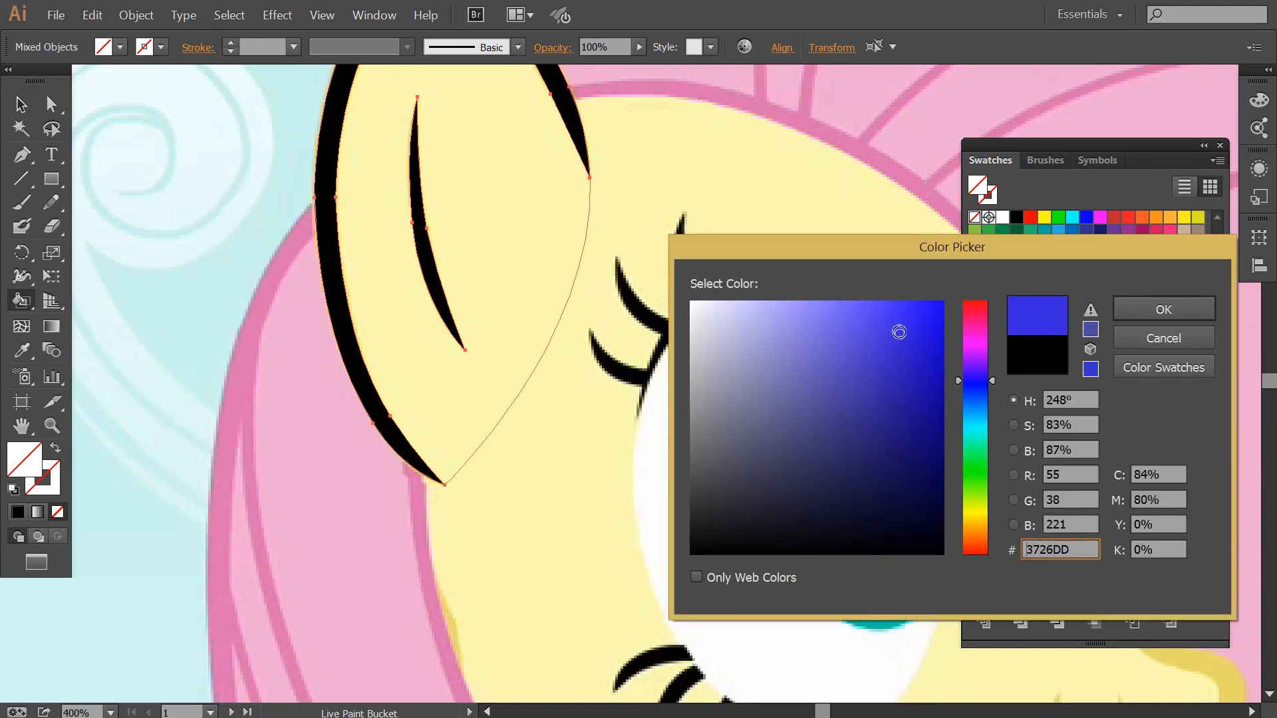
{"action": "left_click", "coordinate": [1163, 308]}
{"action": "left_click", "coordinate": [521, 255]}
Show the rulers and drag out guides framing the large highlight in the eye.
{"action": "key", "text": "ctrl+minus"}
{"action": "key", "text": "space"}
{"action": "left_click_drag", "start_coordinate": [419, 231], "coordinate": [226, 240]}
{"action": "key", "text": "ctrl+shift+a"}
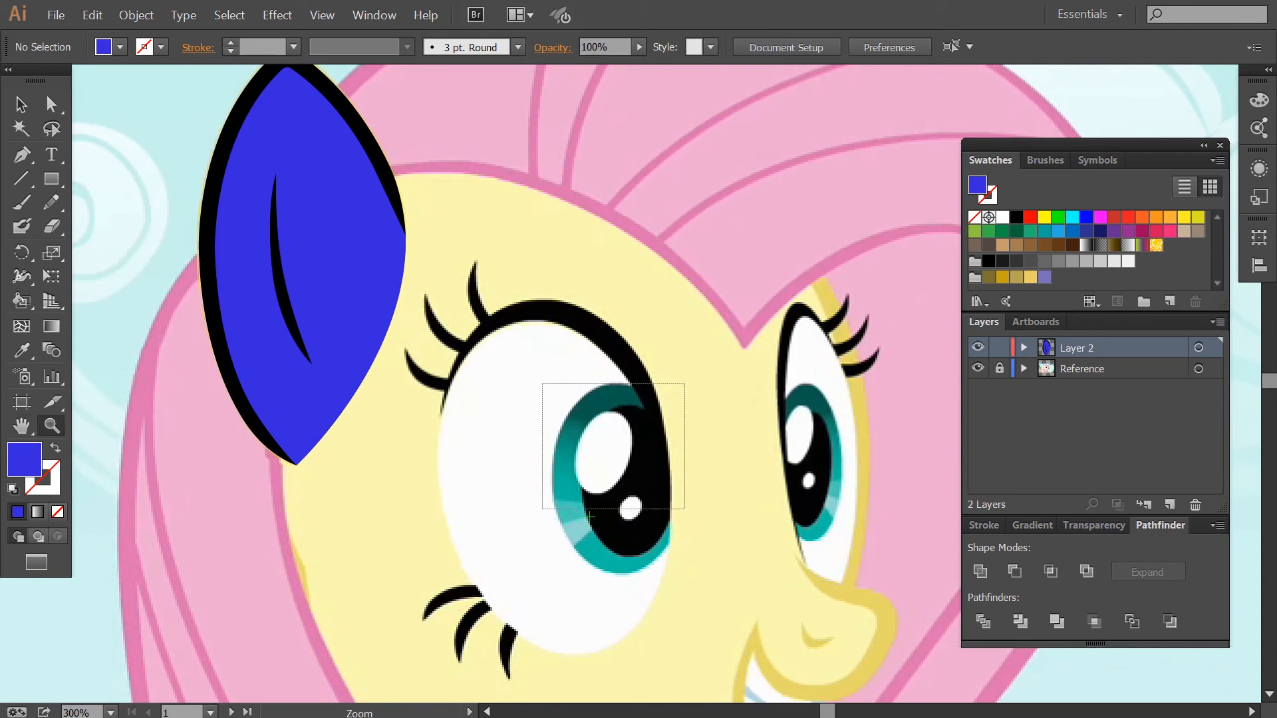
{"action": "left_click_drag", "start_coordinate": [686, 509], "coordinate": [685, 469]}
{"action": "key", "text": "ctrl+r"}
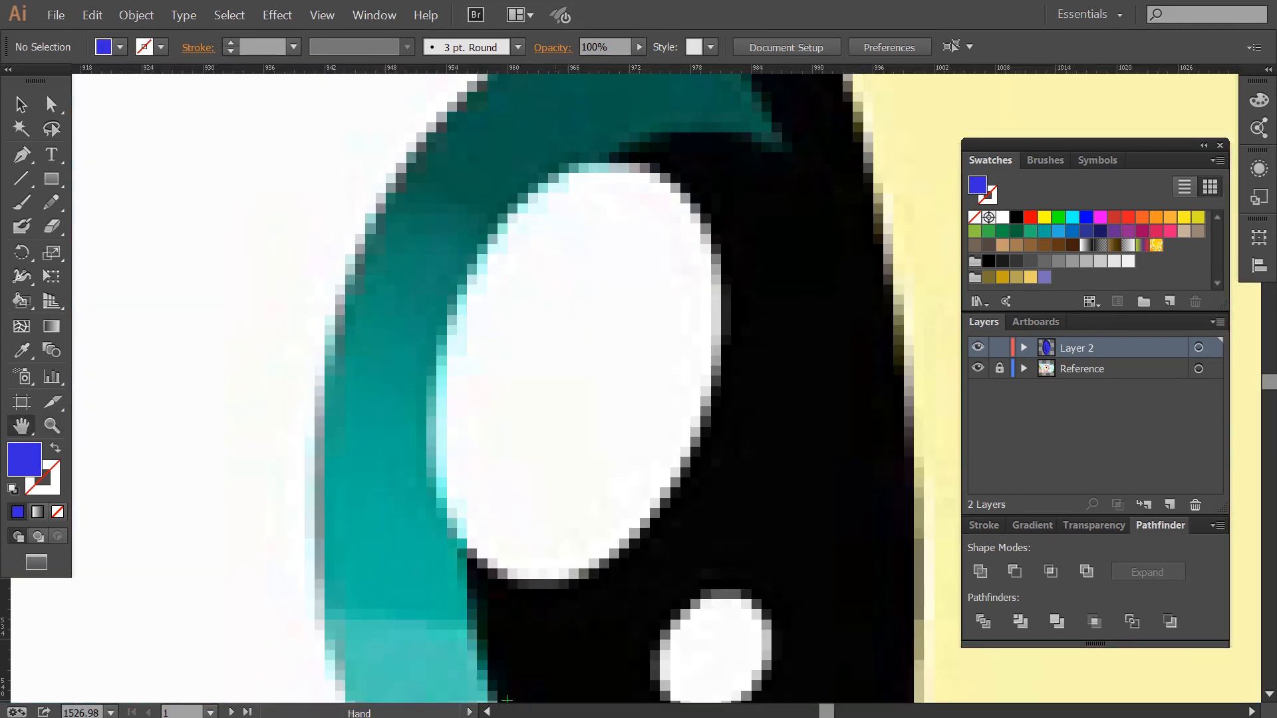
{"action": "key", "text": "f"}
{"action": "left_click_drag", "start_coordinate": [599, 5], "coordinate": [609, 104]}
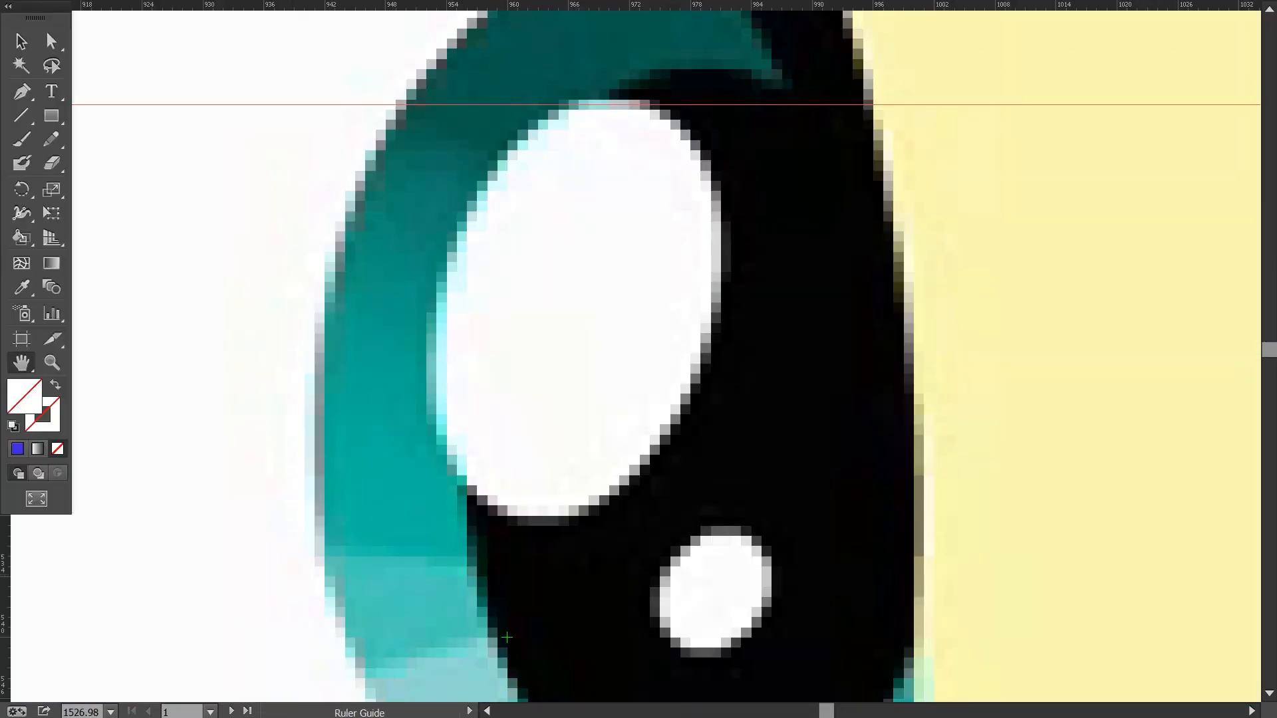
{"action": "left_click_drag", "start_coordinate": [6, 579], "coordinate": [429, 369]}
{"action": "left_click_drag", "start_coordinate": [592, 6], "coordinate": [592, 522]}
{"action": "left_click_drag", "start_coordinate": [5, 595], "coordinate": [724, 596]}
Draw a blue ellipse filling the guide box over the eye's large highlight with the Ellipse tool.
{"action": "left_click", "coordinate": [51, 115]}
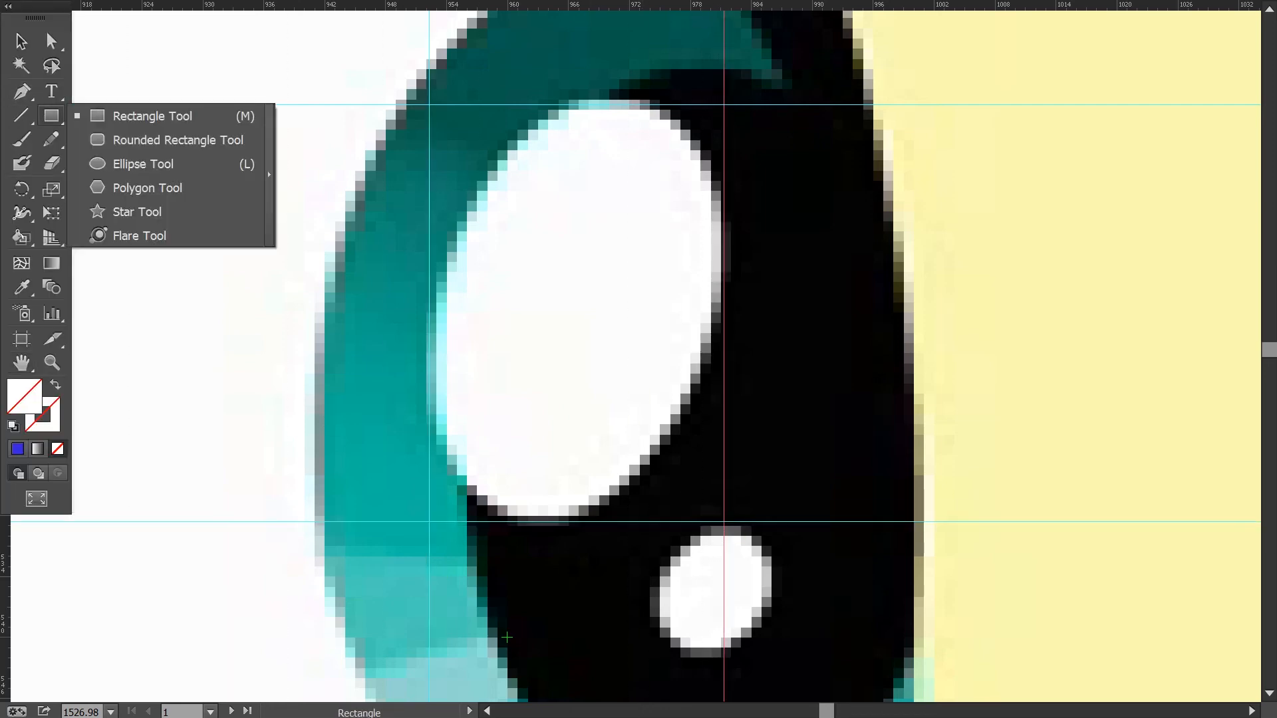
{"action": "left_click", "coordinate": [143, 164]}
{"action": "key", "text": "f"}
{"action": "left_click", "coordinate": [1086, 218]}
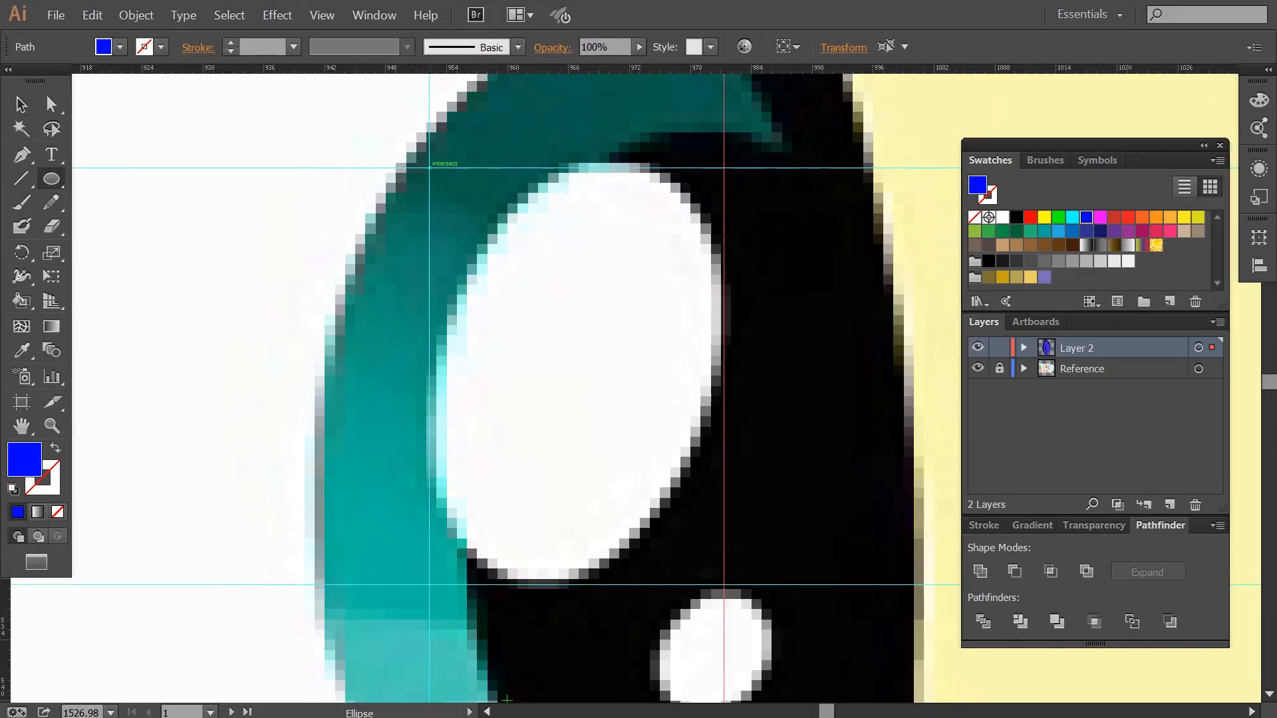
{"action": "mouse_move", "coordinate": [429, 167]}
{"action": "left_mouse_down"}
{"action": "mouse_move", "coordinate": [720, 588]}
{"action": "mouse_move", "coordinate": [742, 589]}
{"action": "mouse_move", "coordinate": [724, 585]}
{"action": "left_mouse_up"}
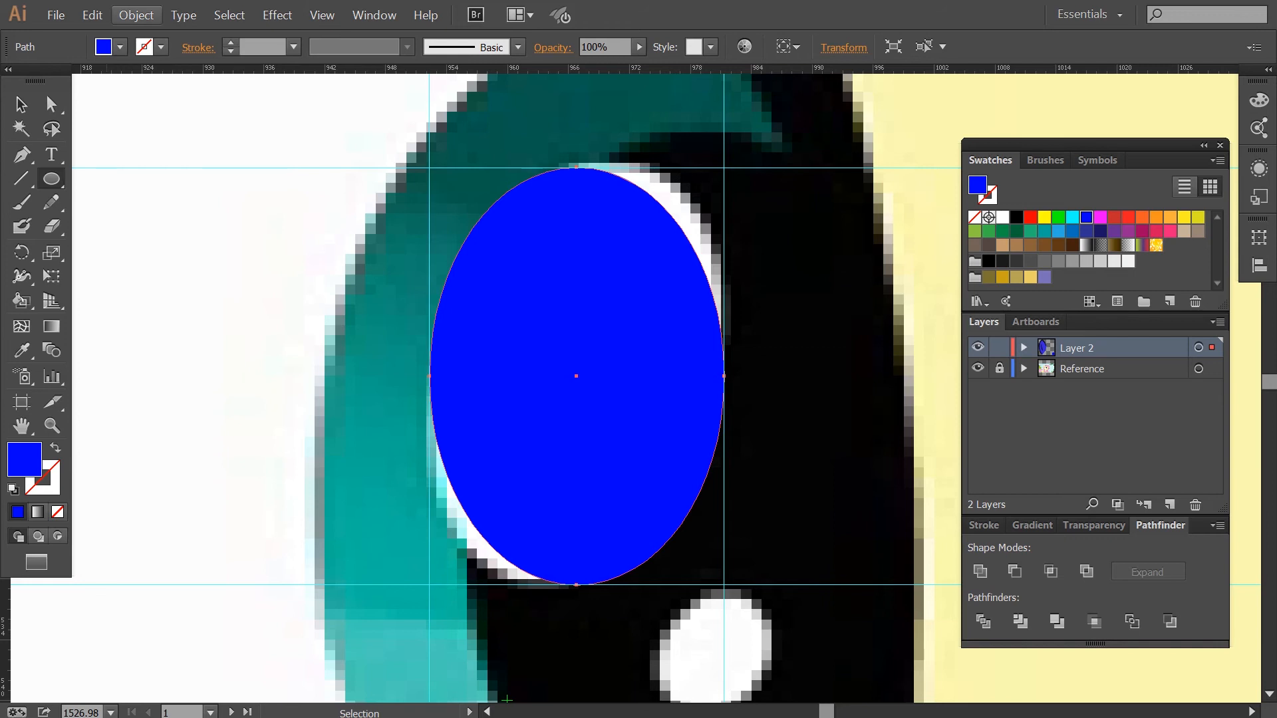
{"action": "left_click", "coordinate": [136, 15]}
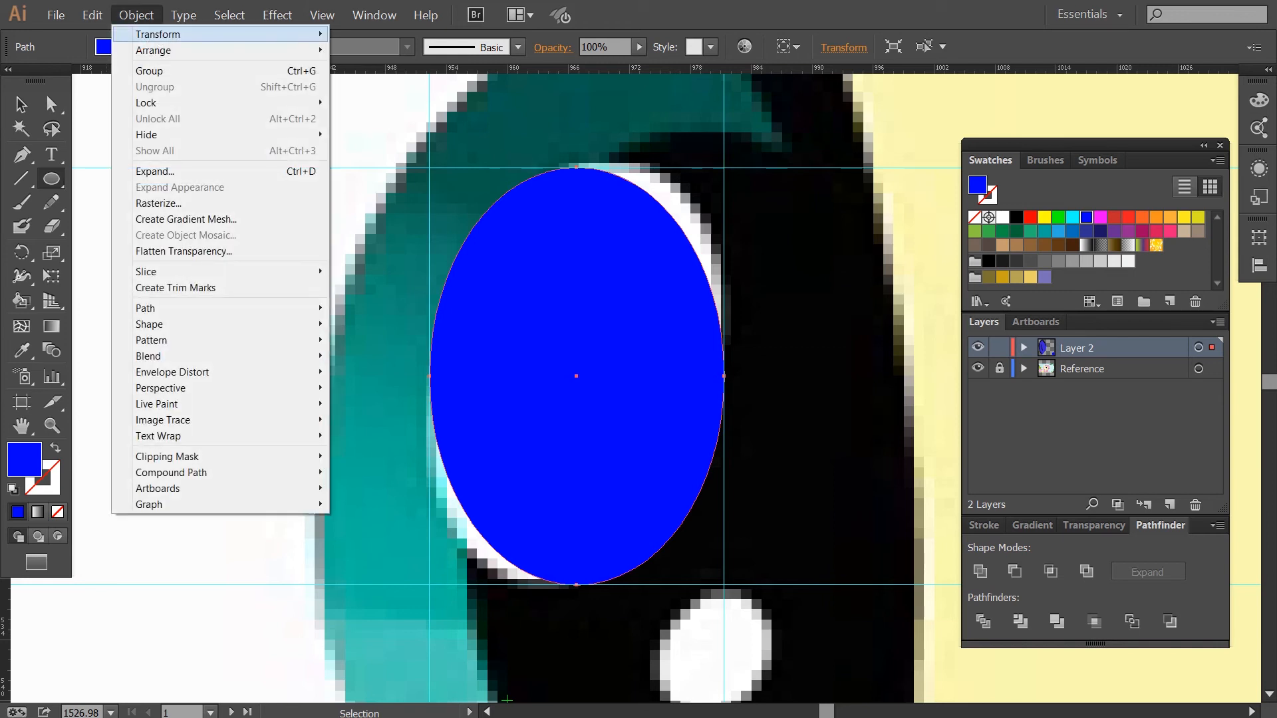
{"action": "mouse_move", "coordinate": [160, 34]}
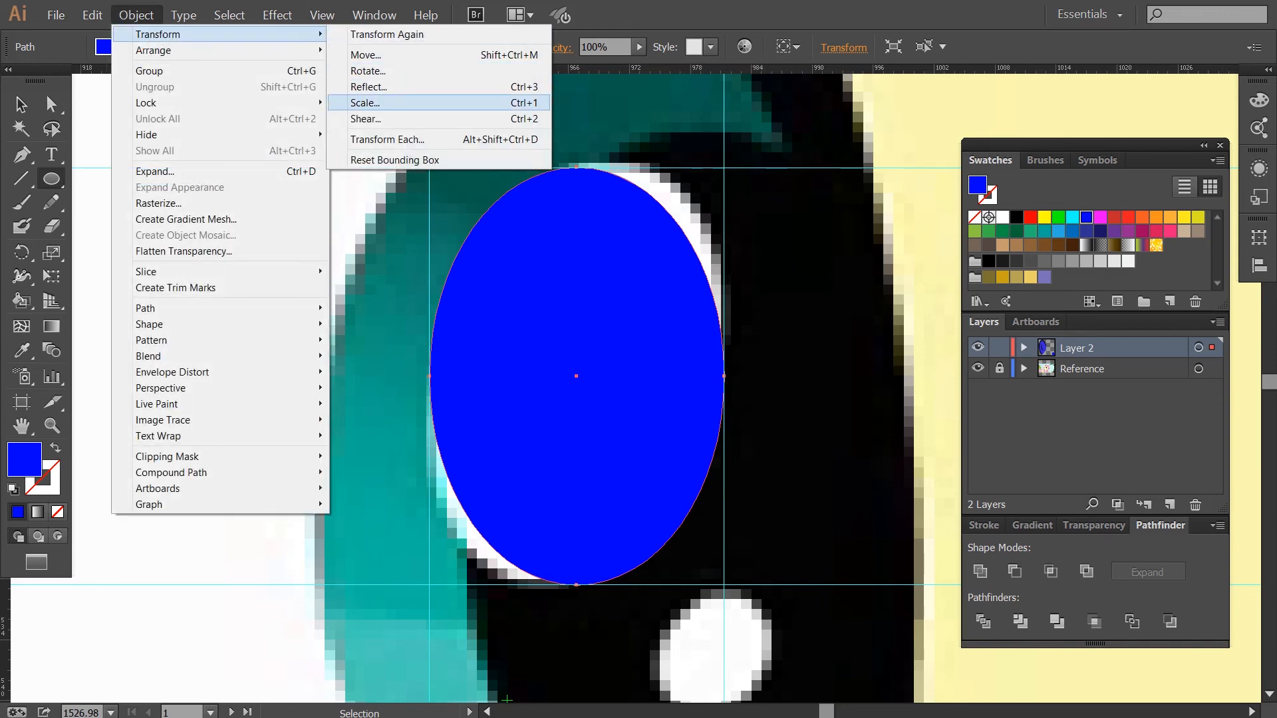
{"action": "left_click", "coordinate": [366, 119]}
{"action": "key", "text": "Escape"}
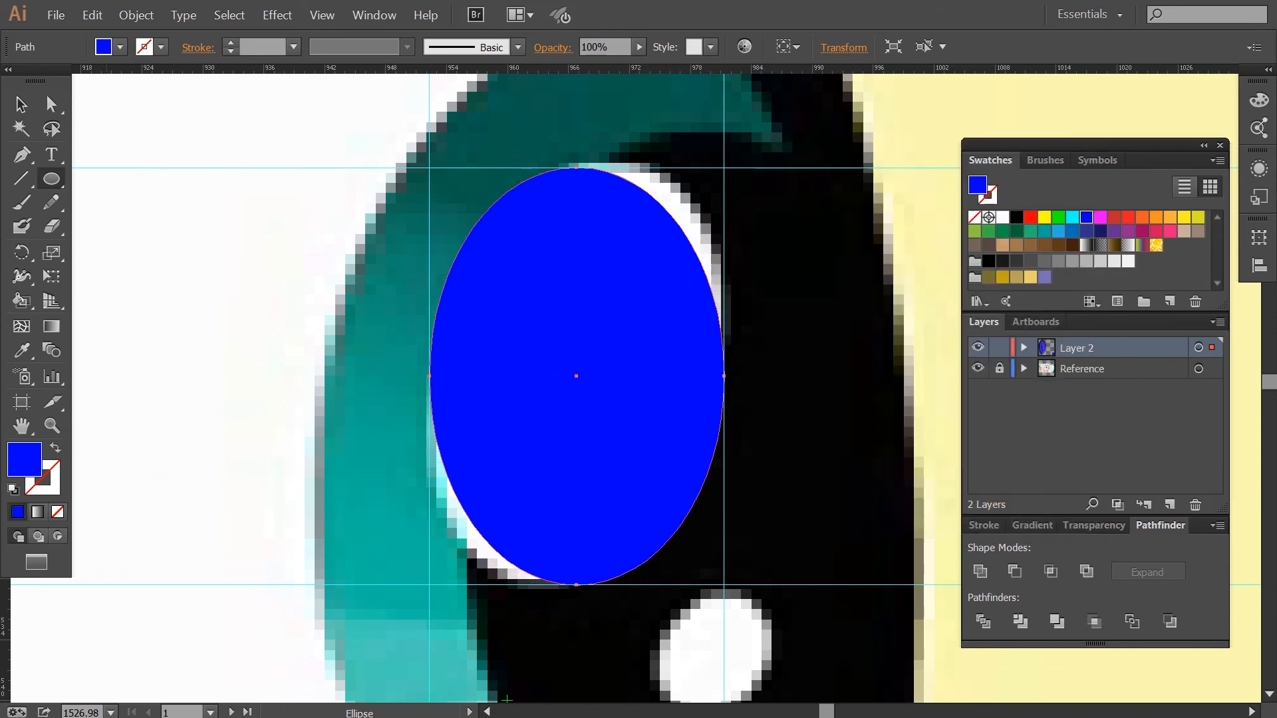
Slant the ellipse by shifting its top edge with the Free Transform tool.
{"action": "left_click", "coordinate": [51, 276]}
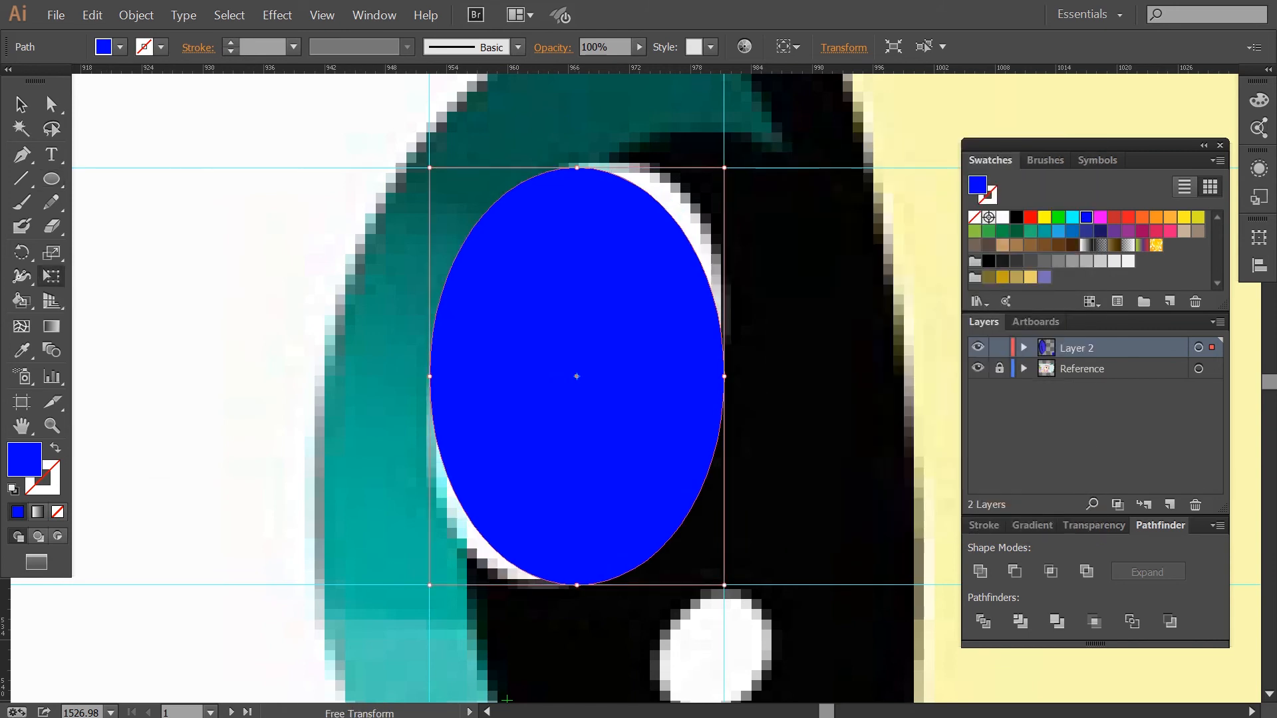
{"action": "left_click_drag", "start_coordinate": [577, 167], "coordinate": [608, 168]}
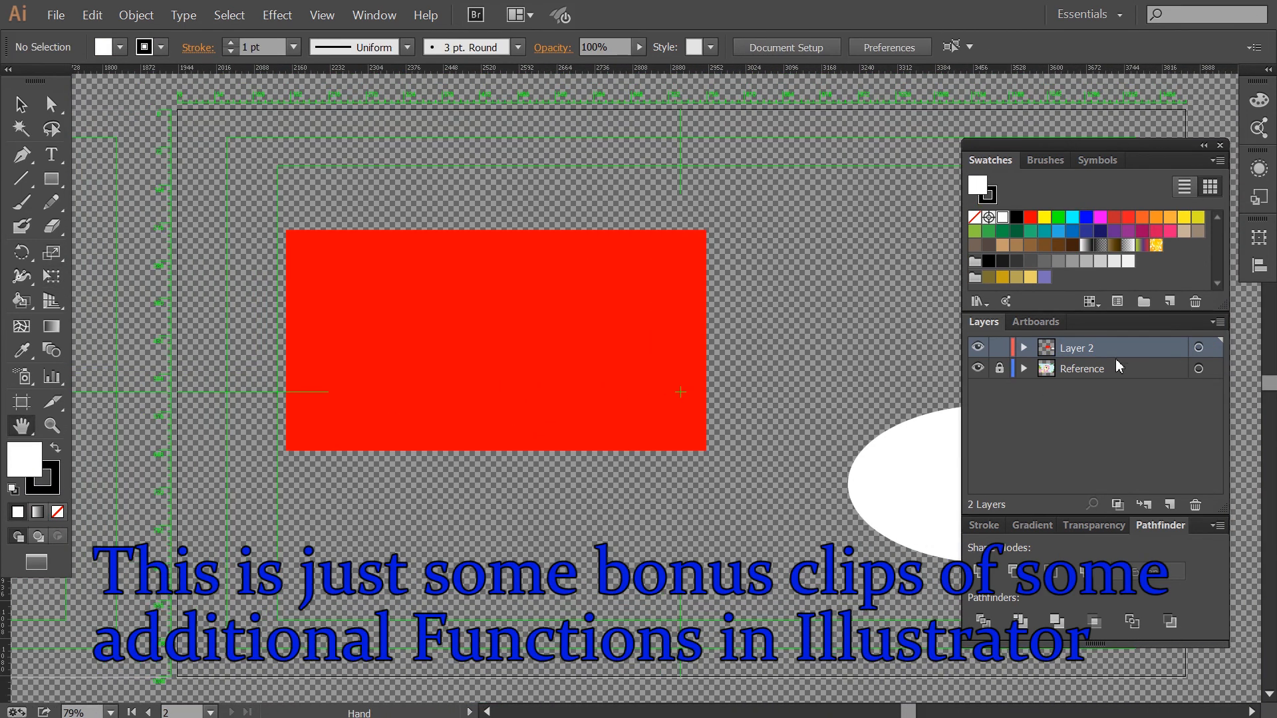
Change Layer 2's layer colour in its layer options.
{"action": "double_click", "coordinate": [1117, 348]}
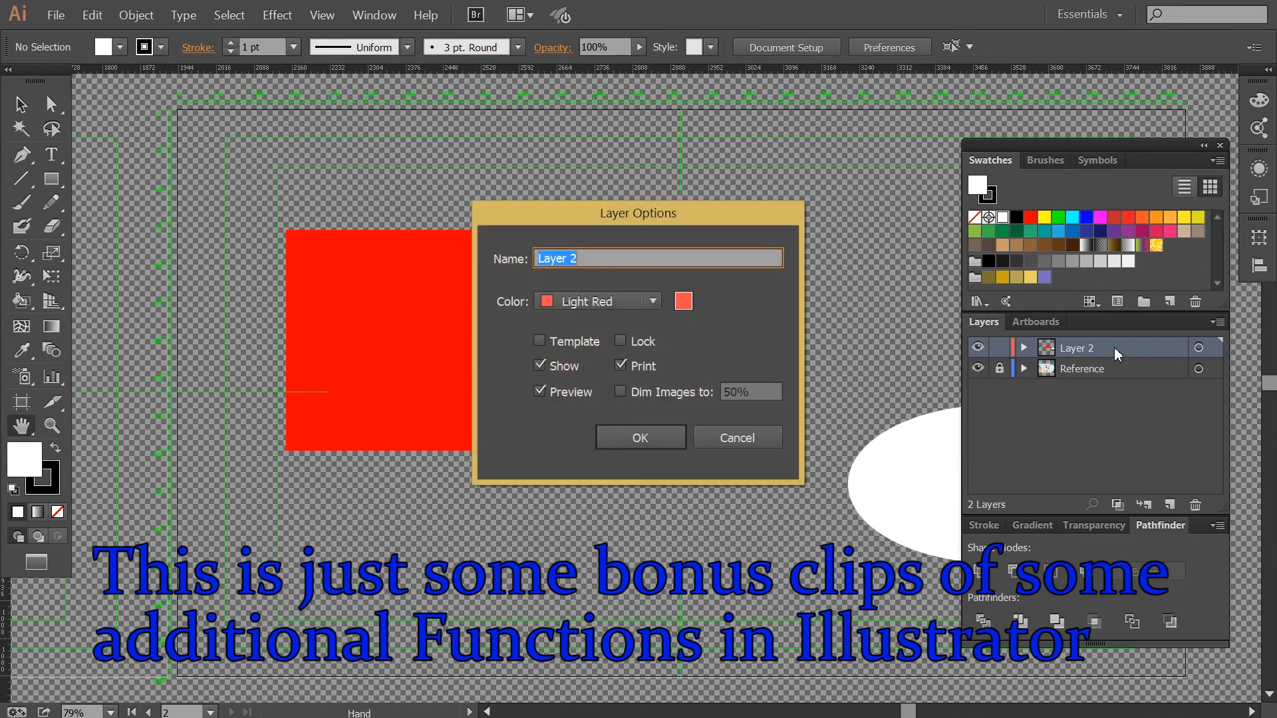
{"action": "left_click", "coordinate": [639, 302]}
{"action": "left_click", "coordinate": [605, 475]}
{"action": "left_click", "coordinate": [620, 445]}
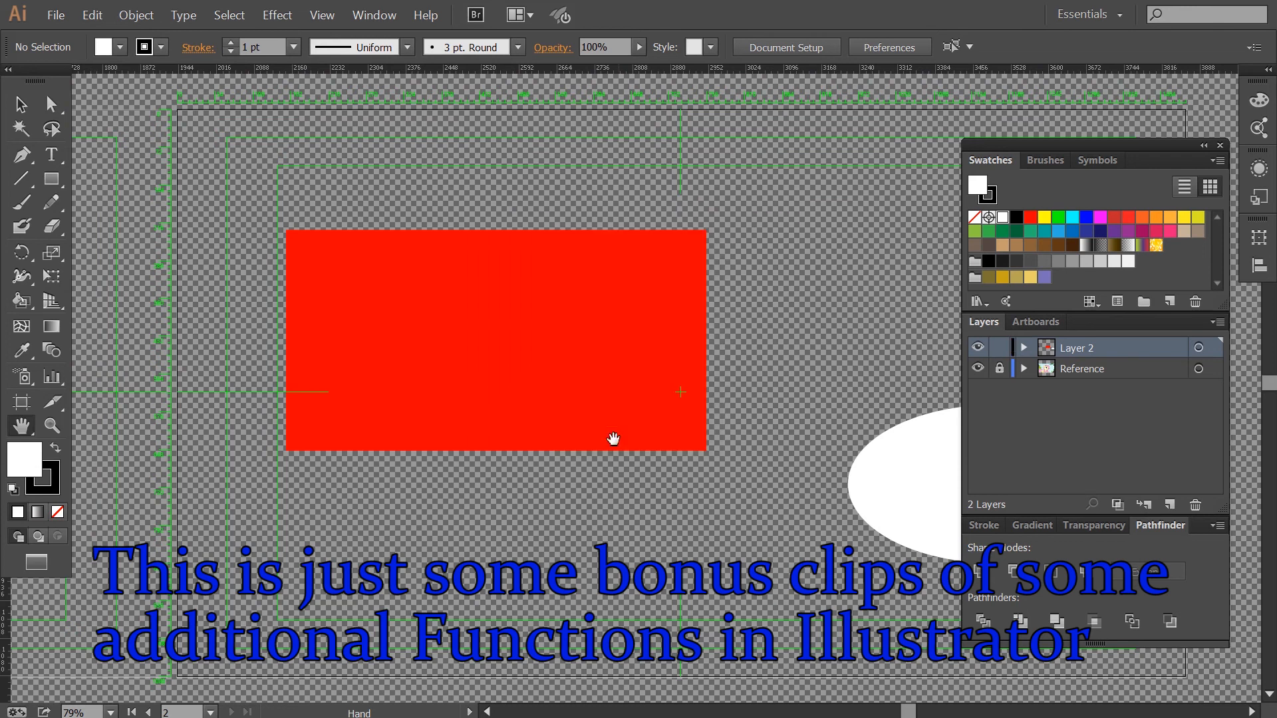
Set no fill and draw a bent line across the red rectangle with the Pen tool.
{"action": "left_click", "coordinate": [57, 453]}
{"action": "left_click", "coordinate": [58, 511]}
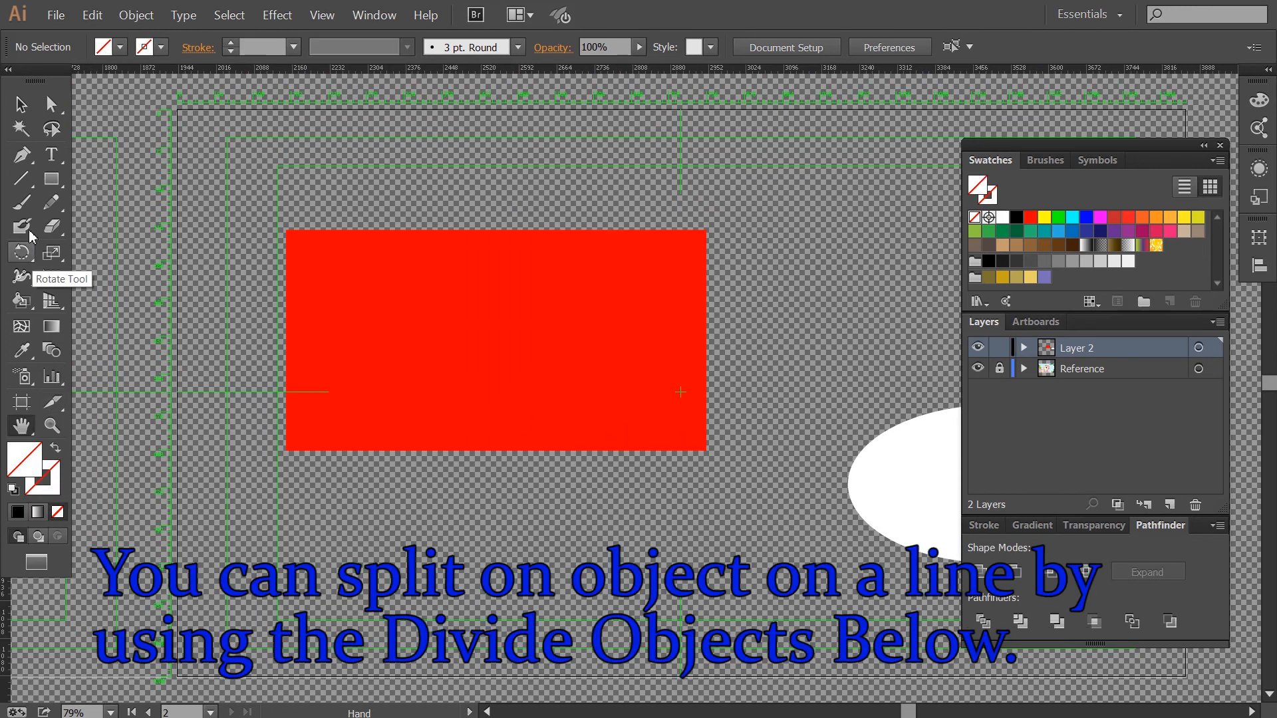
{"action": "left_click", "coordinate": [23, 157]}
{"action": "left_click", "coordinate": [465, 195]}
{"action": "left_click", "coordinate": [577, 340]}
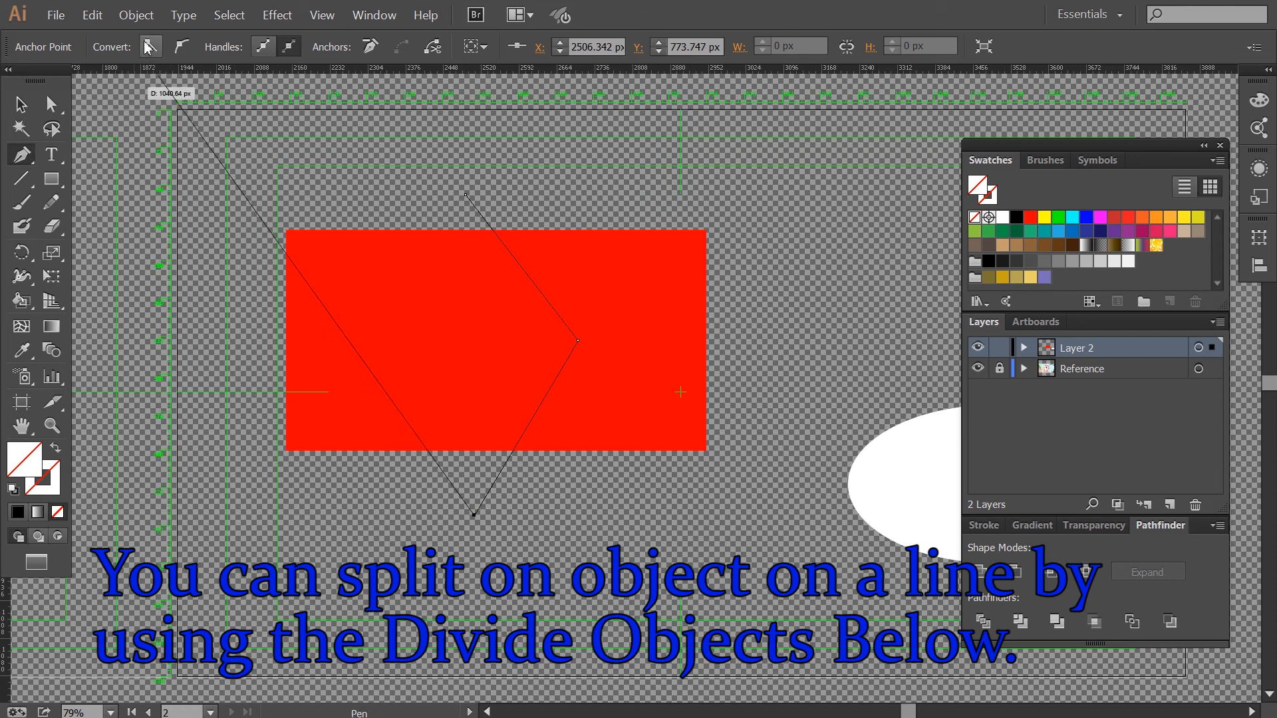
Split the rectangle along the line with Divide Objects Below.
{"action": "left_click", "coordinate": [139, 19]}
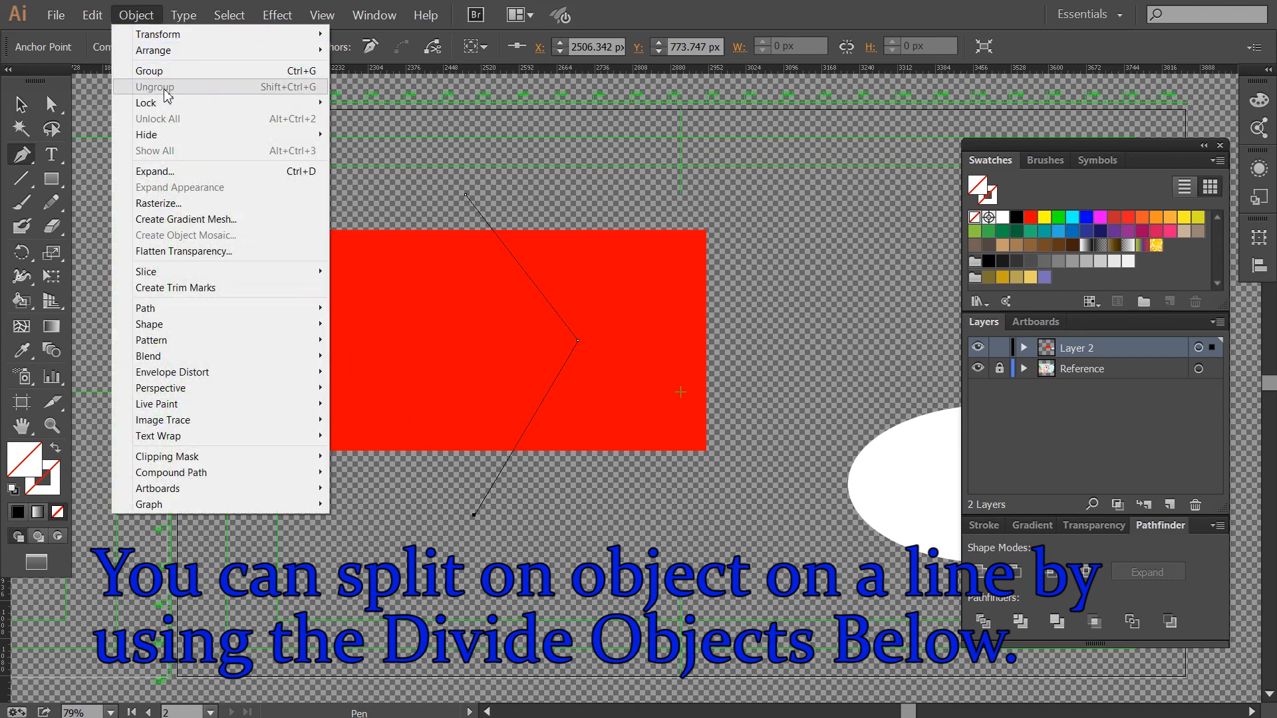
{"action": "mouse_move", "coordinate": [211, 310]}
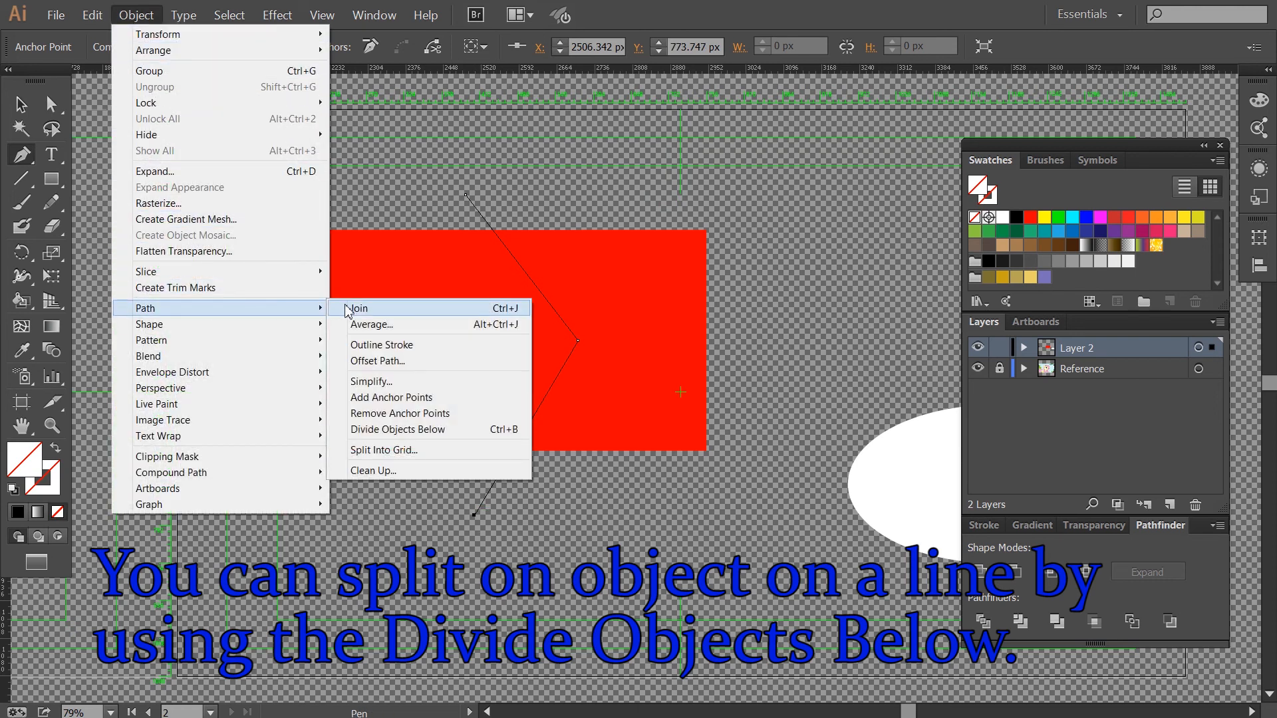
{"action": "left_click", "coordinate": [410, 430]}
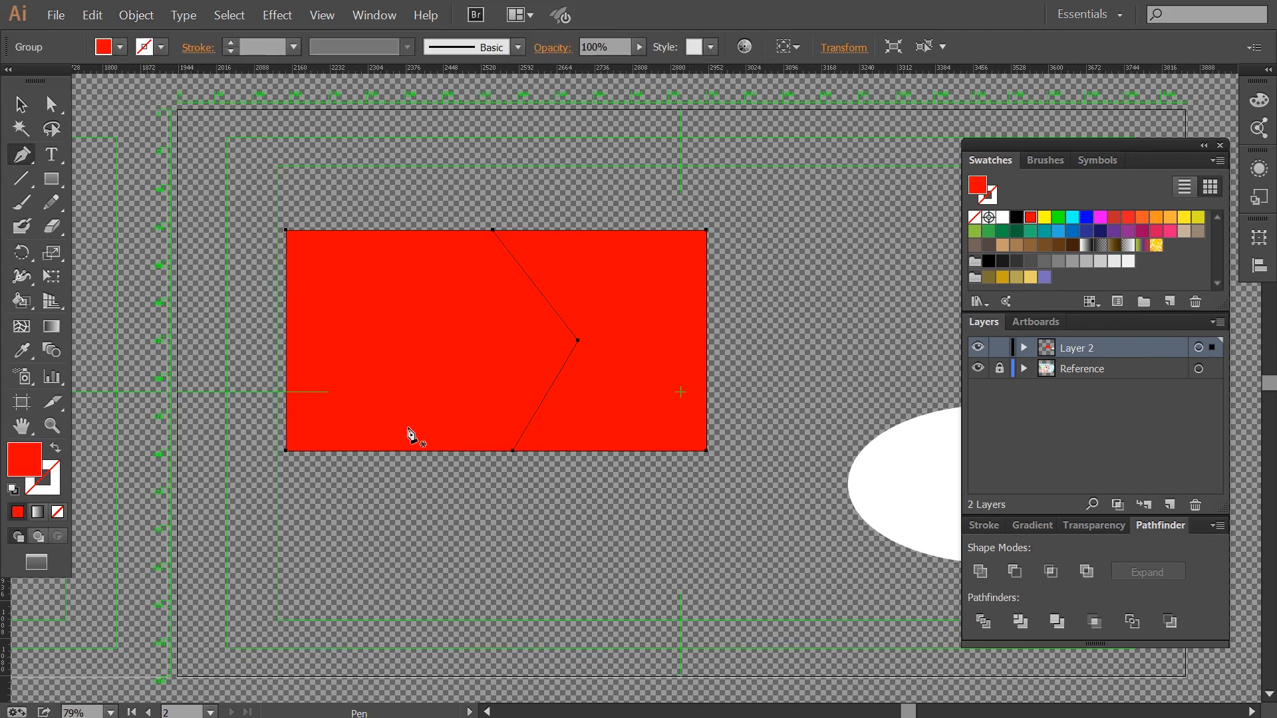
Drag the two divided rectangle pieces apart.
{"action": "key", "text": "a"}
{"action": "left_click", "coordinate": [419, 495]}
{"action": "left_click_drag", "start_coordinate": [427, 382], "coordinate": [335, 464]}
{"action": "key", "text": "v"}
{"action": "left_click_drag", "start_coordinate": [600, 348], "coordinate": [657, 327]}
{"action": "key", "text": "a"}
{"action": "left_click", "coordinate": [569, 497]}
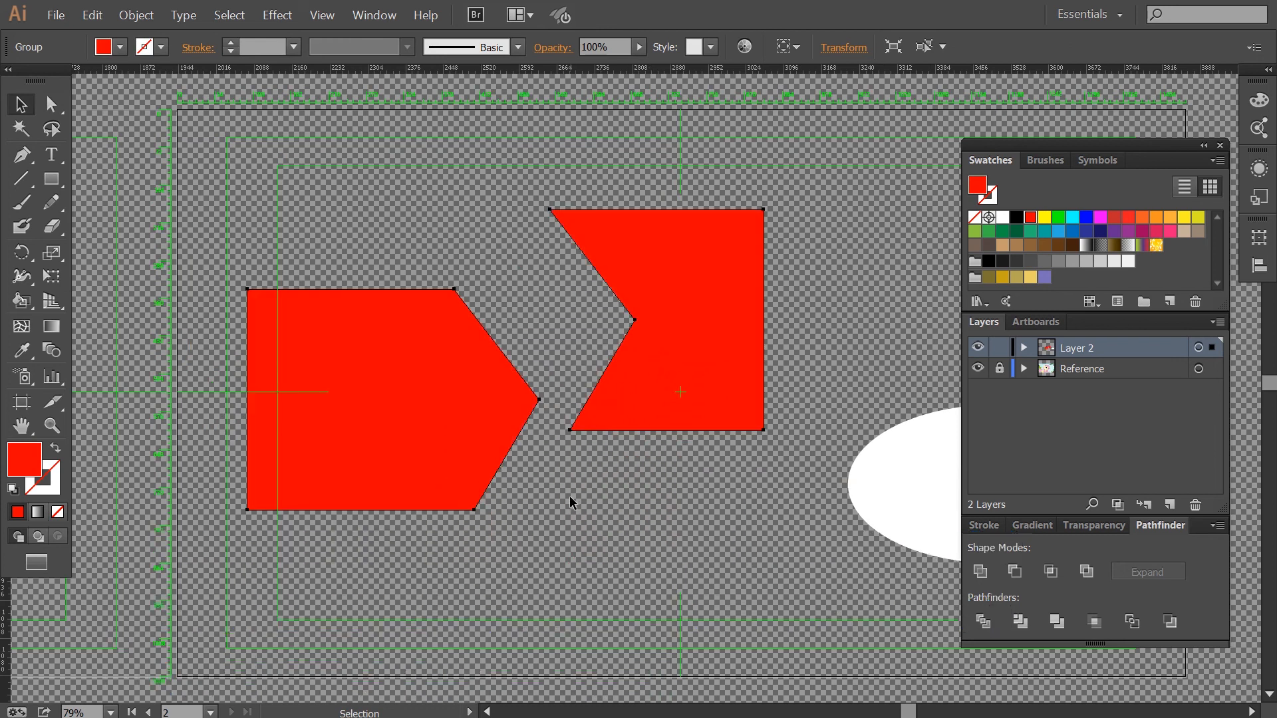
Cut the left piece and paste it in place to separate it, and move the right piece upward.
{"action": "left_click", "coordinate": [382, 401]}
{"action": "key", "text": "ctrl+x"}
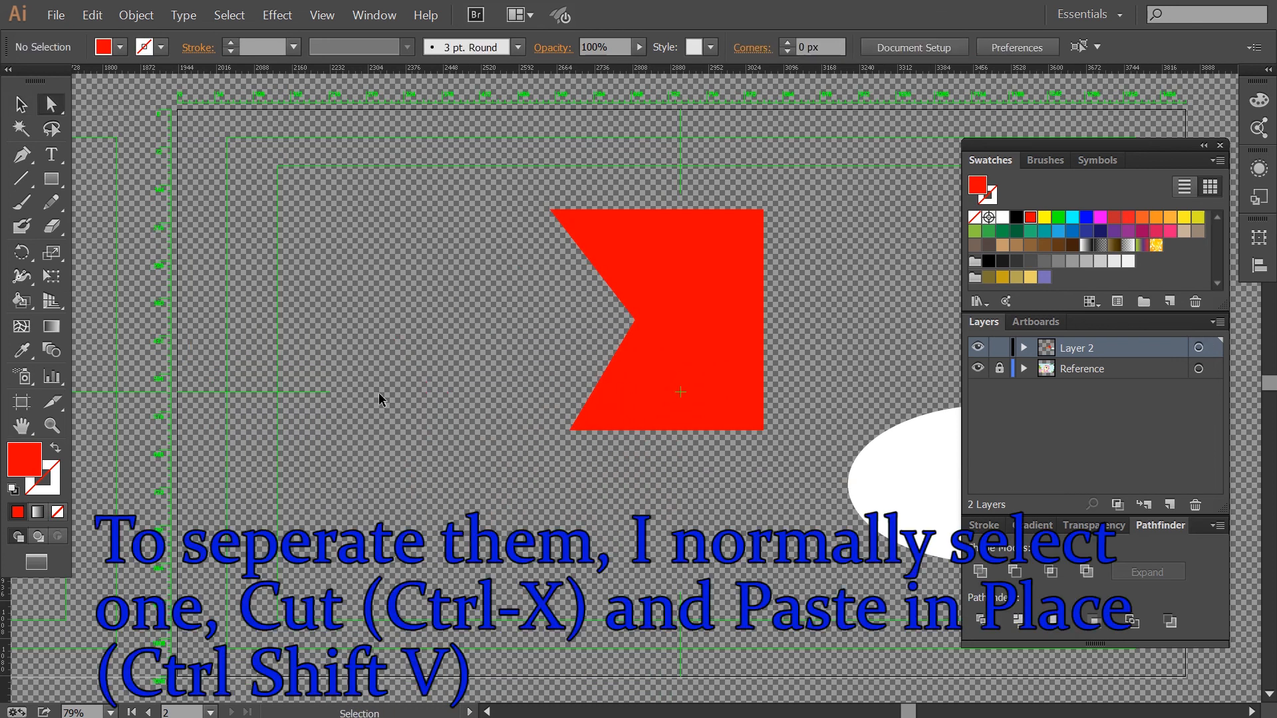
{"action": "key", "text": "ctrl+shift+v"}
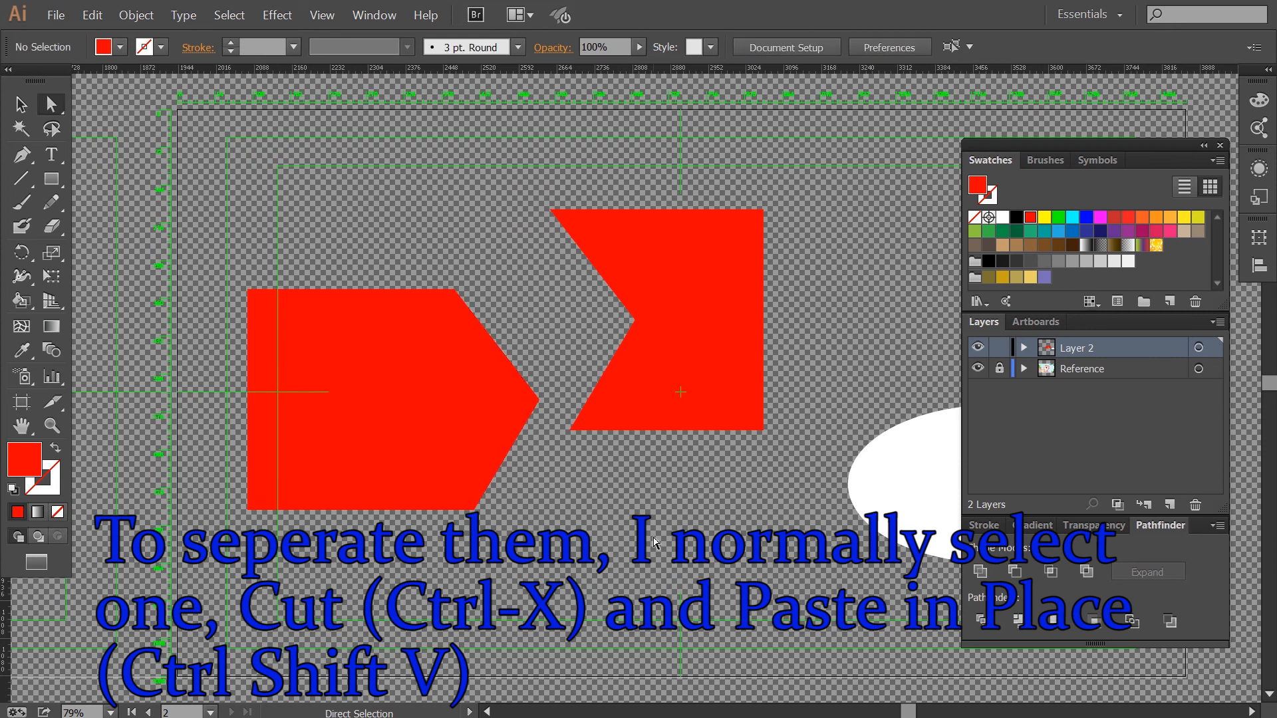
{"action": "key", "text": "v"}
{"action": "left_click_drag", "start_coordinate": [680, 359], "coordinate": [679, 279]}
Try moving the speech bubble's ellipse, and undo the move.
{"action": "key", "text": "space"}
{"action": "left_click_drag", "start_coordinate": [829, 393], "coordinate": [360, 244]}
{"action": "key", "text": "ctrl+space"}
{"action": "left_click_drag", "start_coordinate": [858, 476], "coordinate": [369, 250]}
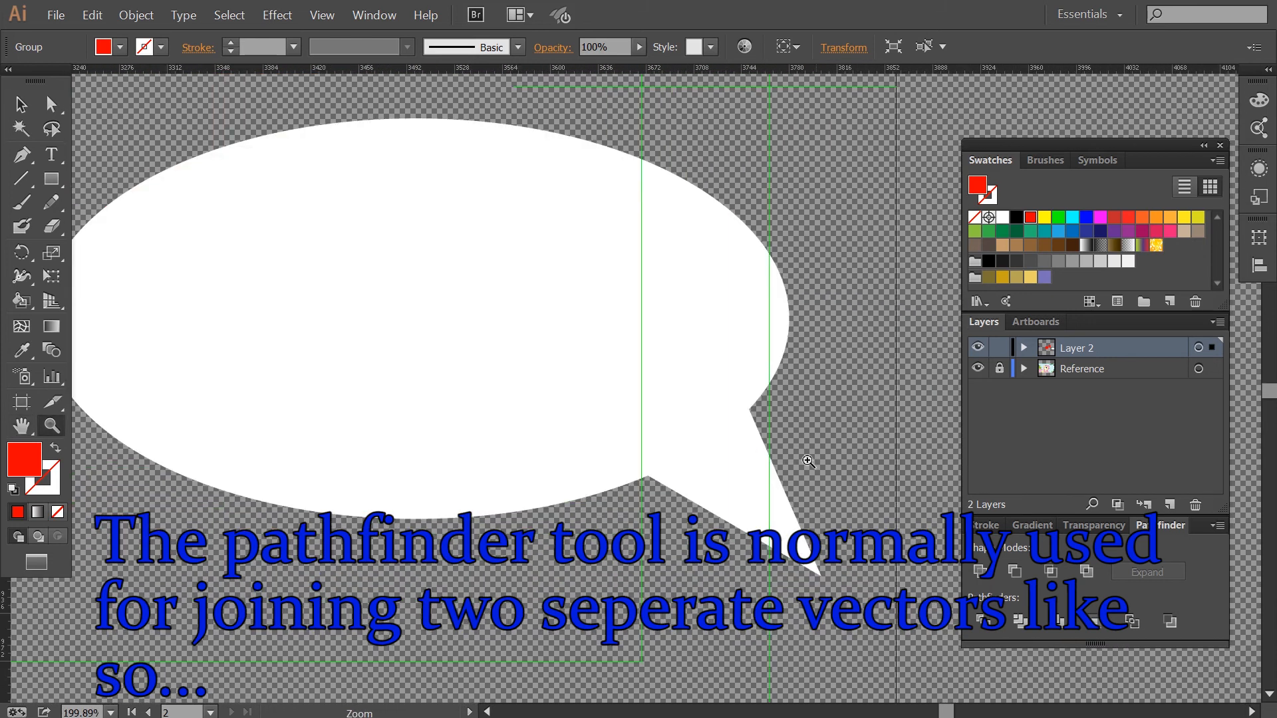
{"action": "key", "text": "v"}
{"action": "left_click", "coordinate": [683, 445]}
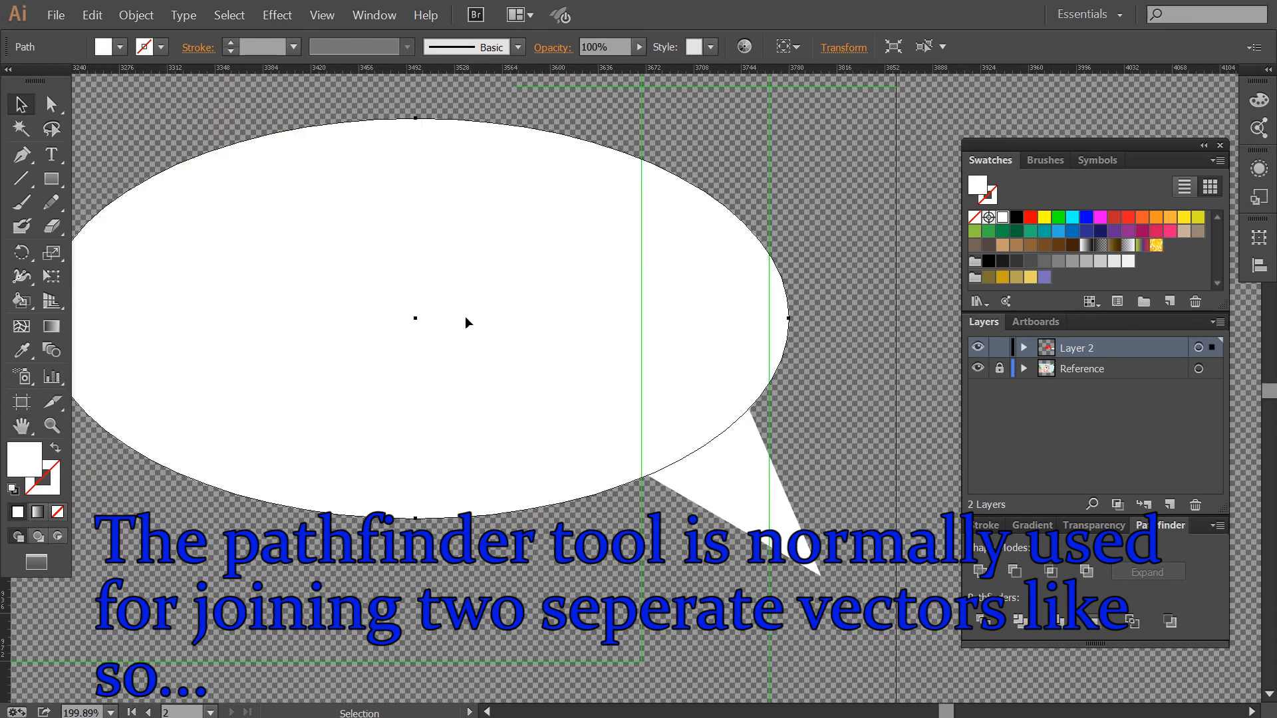
{"action": "left_click_drag", "start_coordinate": [547, 380], "coordinate": [537, 273]}
{"action": "key", "text": "ctrl+z"}
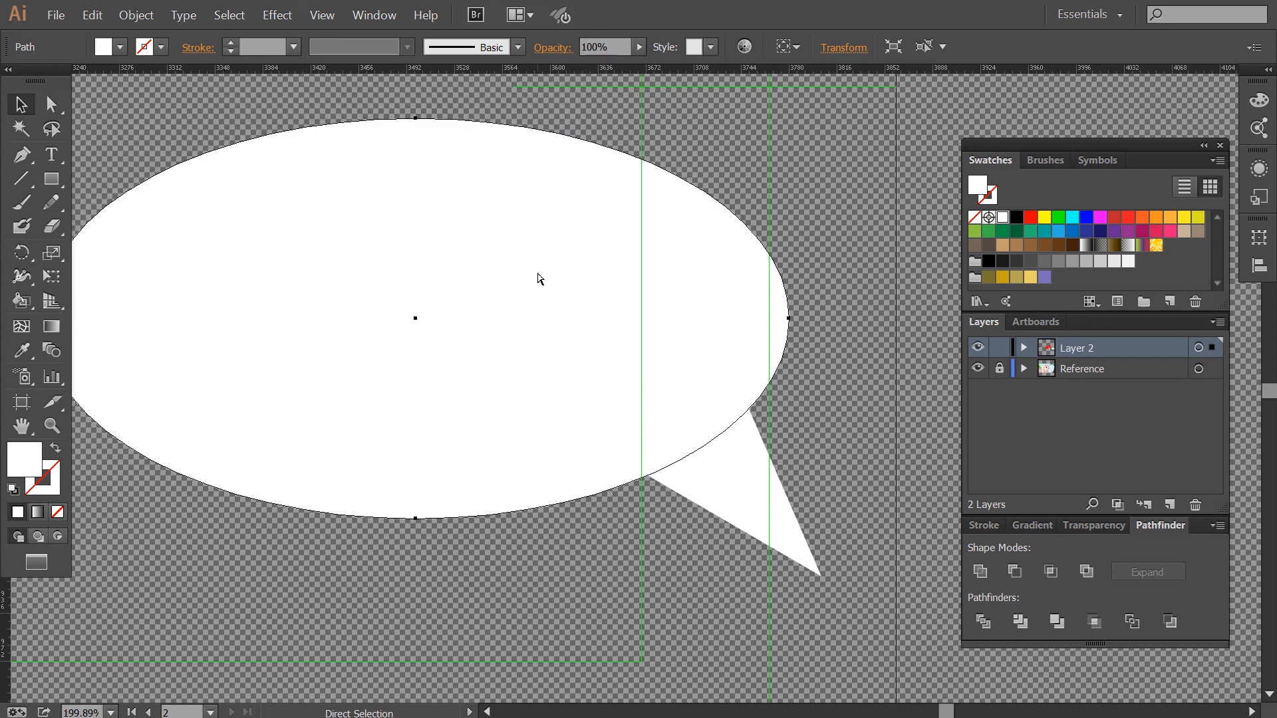
Move the speech bubble's tail into the ellipse and unite both shapes with Pathfinder.
{"action": "left_click", "coordinate": [645, 536]}
{"action": "left_click_drag", "start_coordinate": [638, 540], "coordinate": [717, 366]}
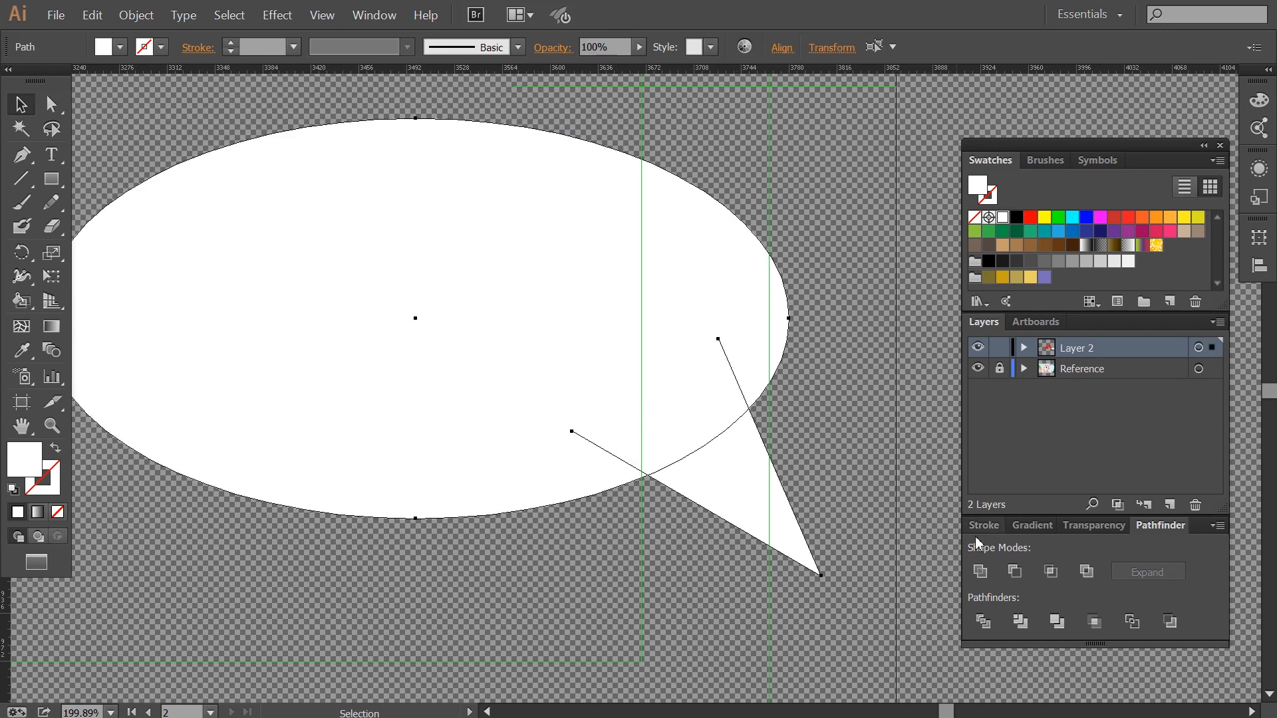
{"action": "left_click", "coordinate": [979, 572]}
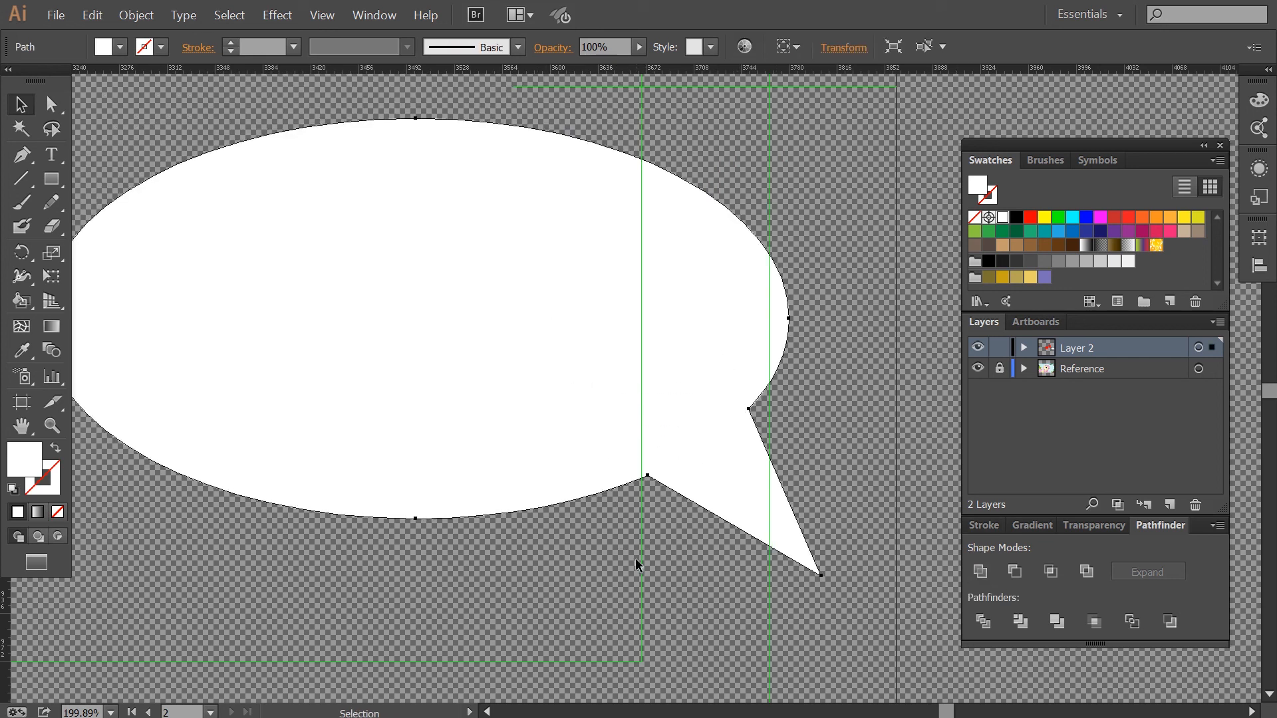